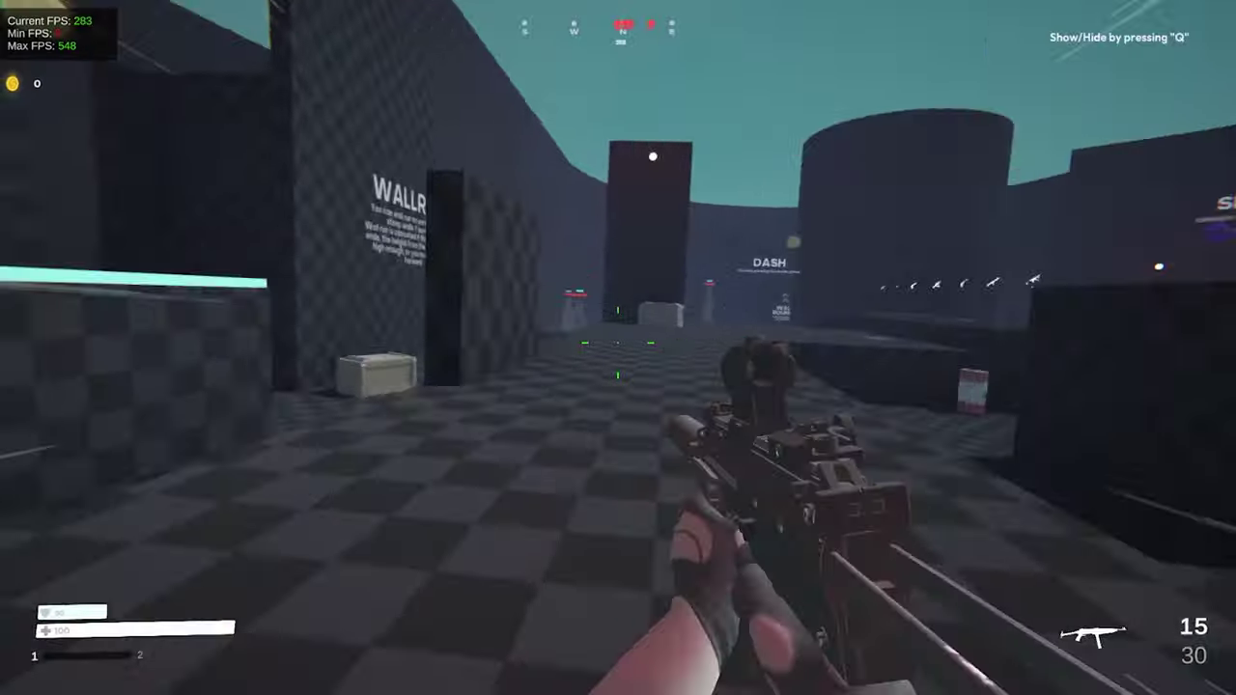
key(space)
key(w)
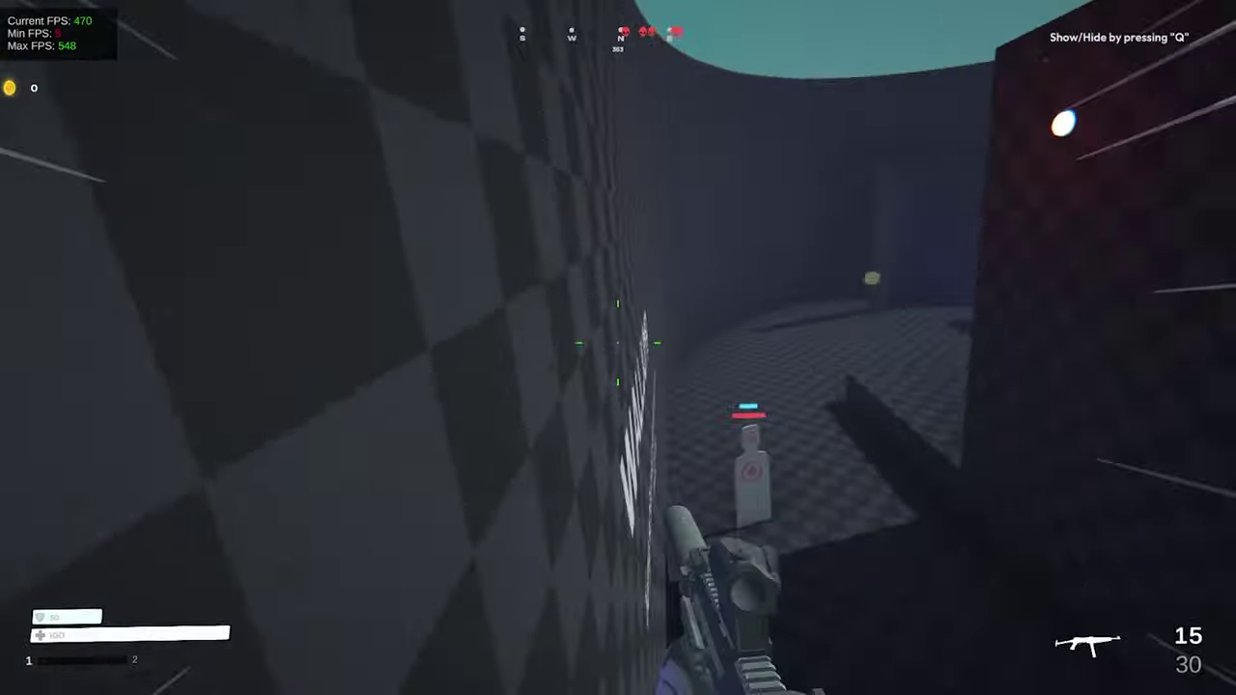
key(space)
key(w)
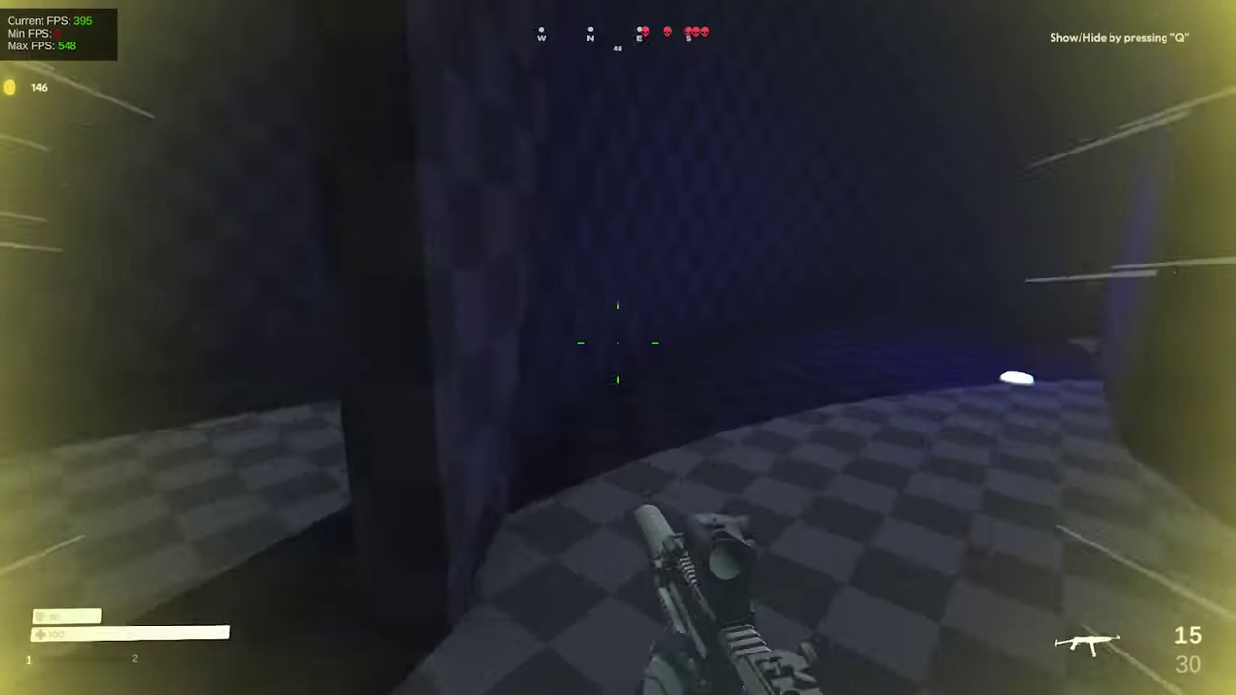
key(w)
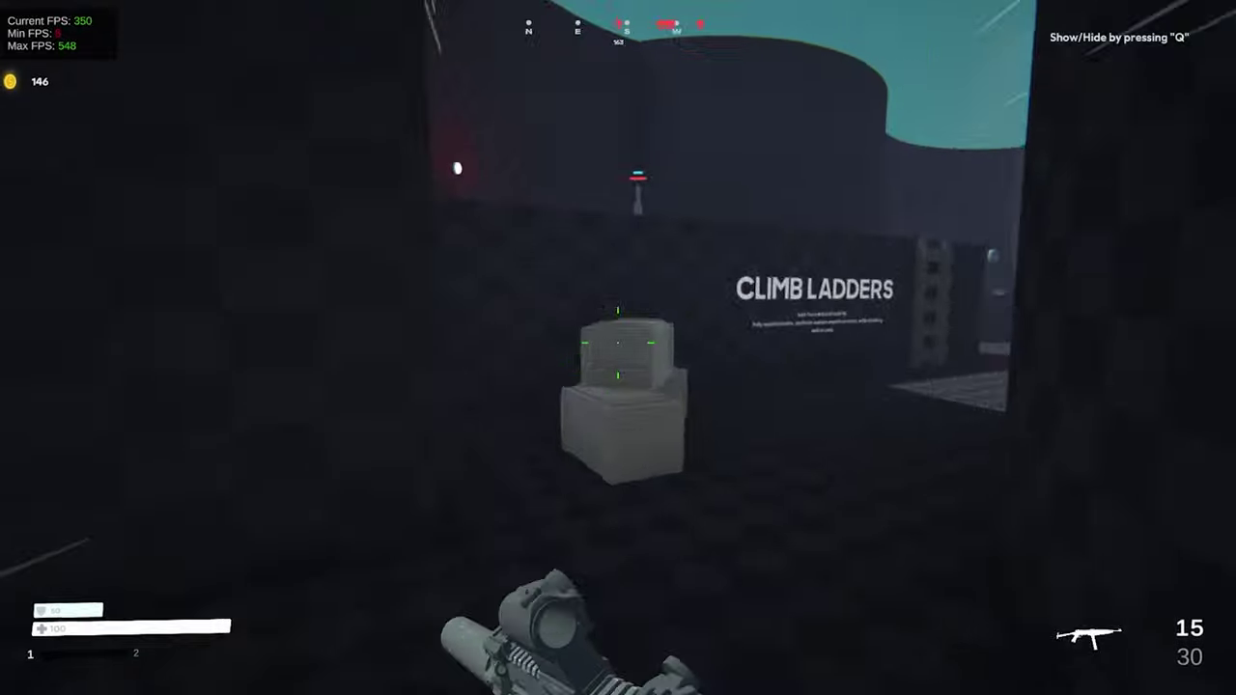
key(space)
key(w)
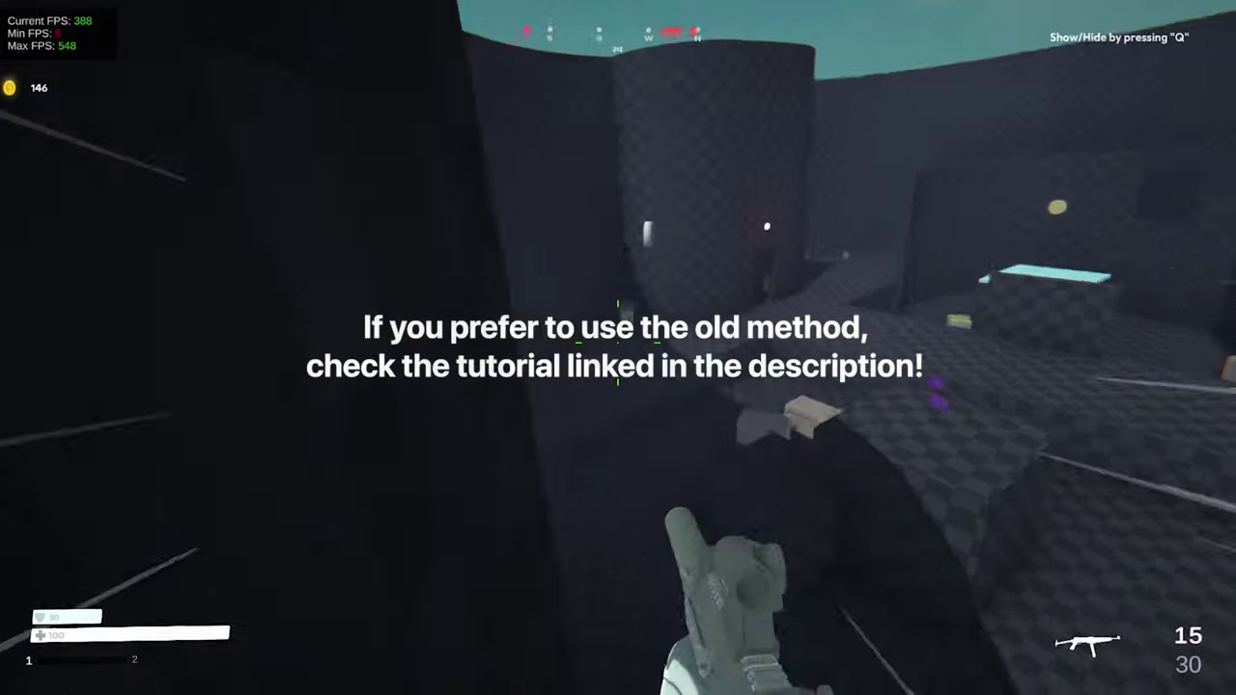
key(w)
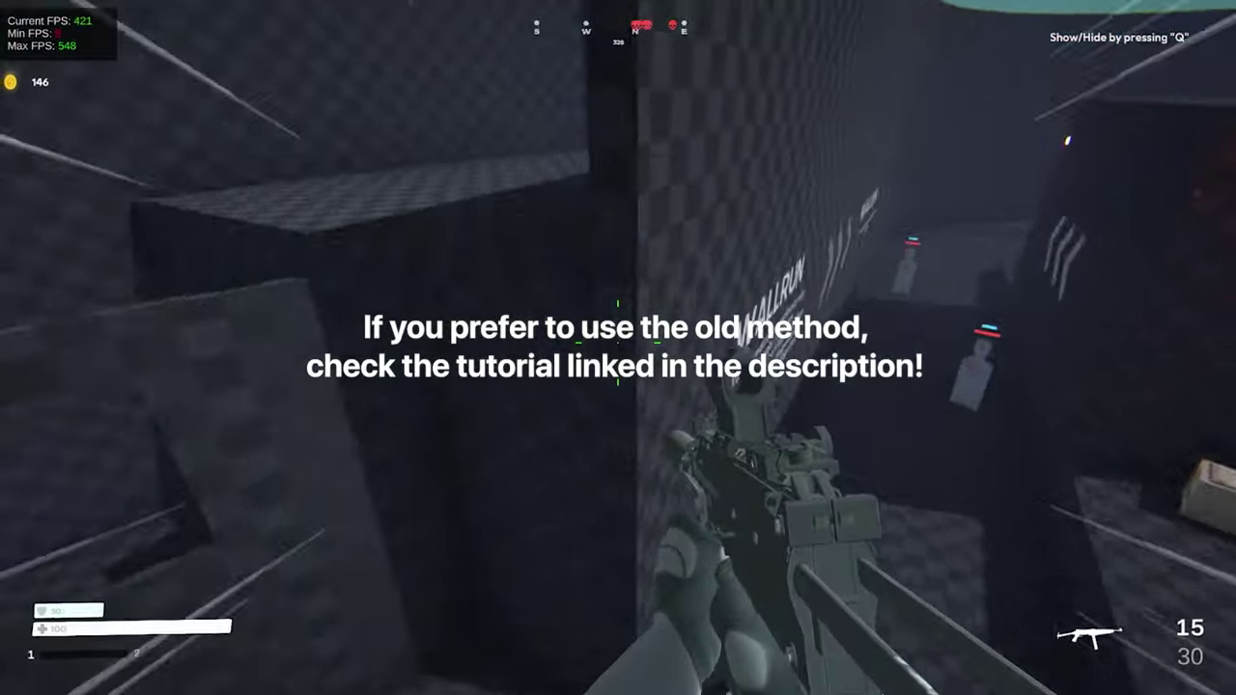
key(w)
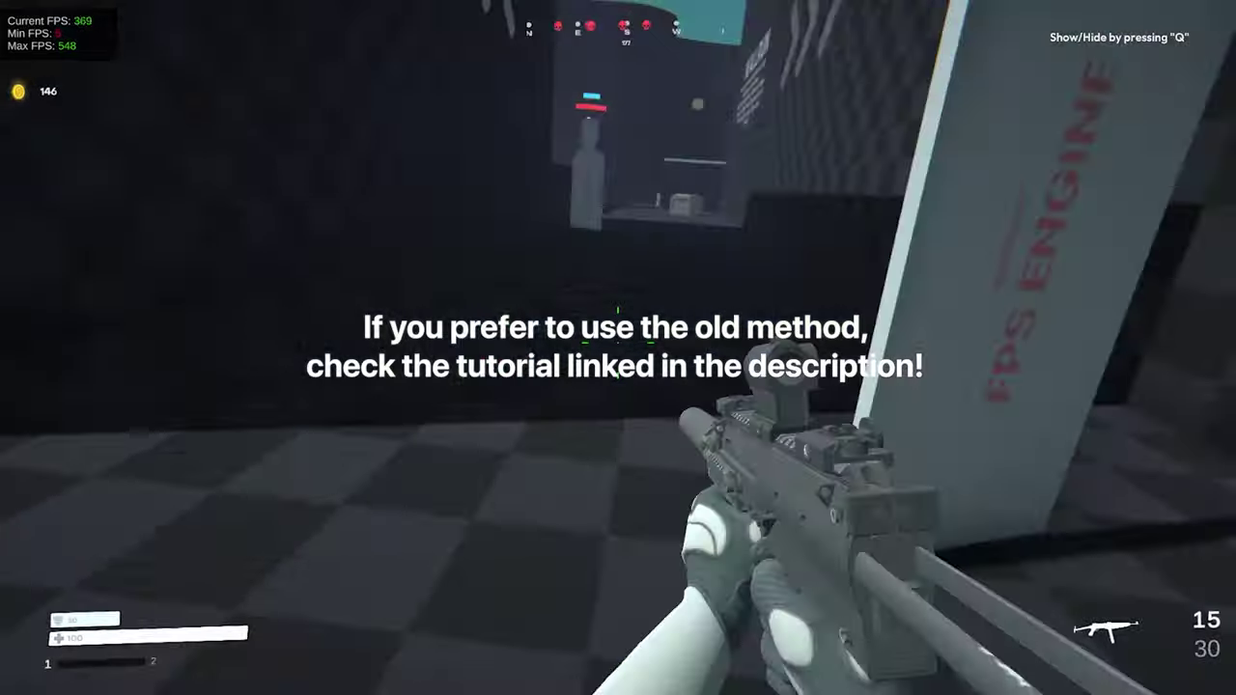
key(w)
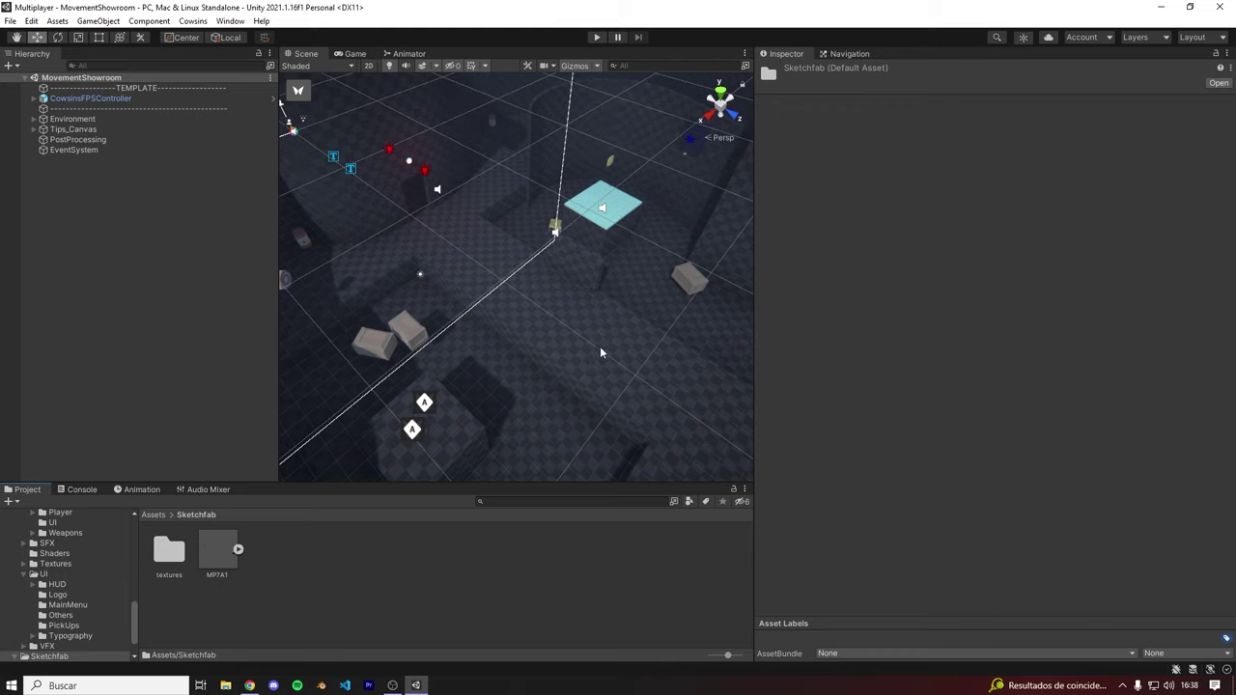
Step: Switch to the Sketchfab page in the browser and examine the MP7A1 Animations model, its author and its list of animations
key(alt+Tab)
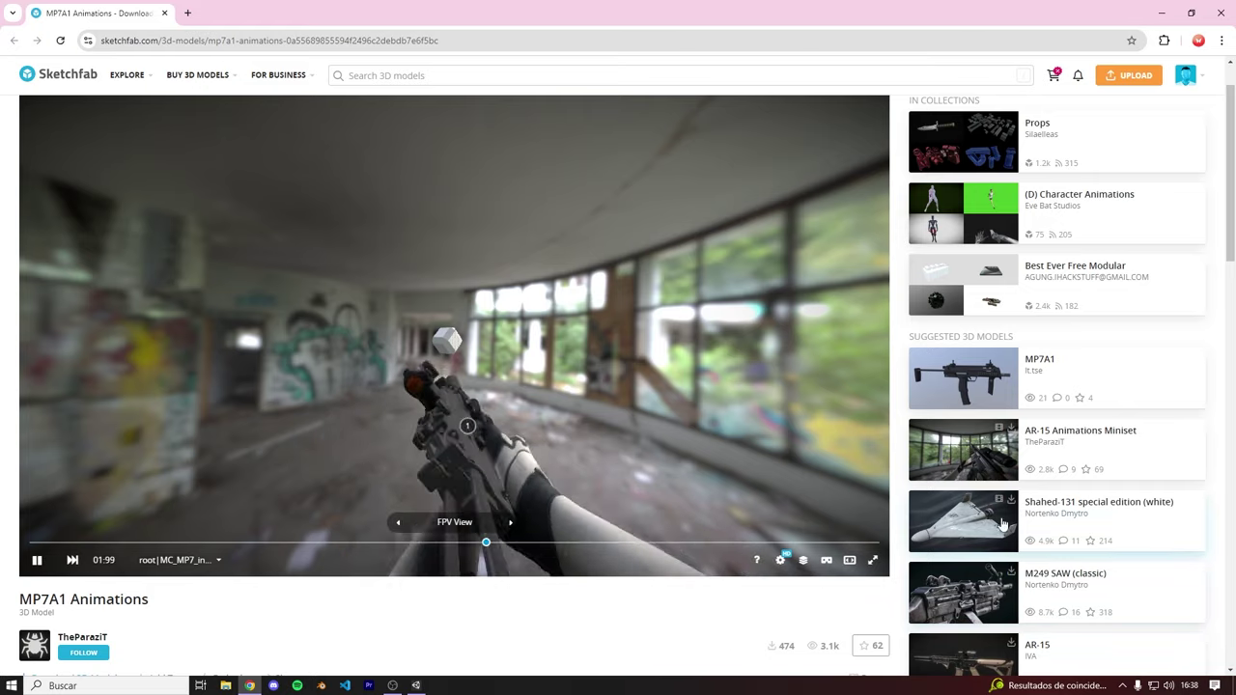
scroll(1003, 525, up, 1)
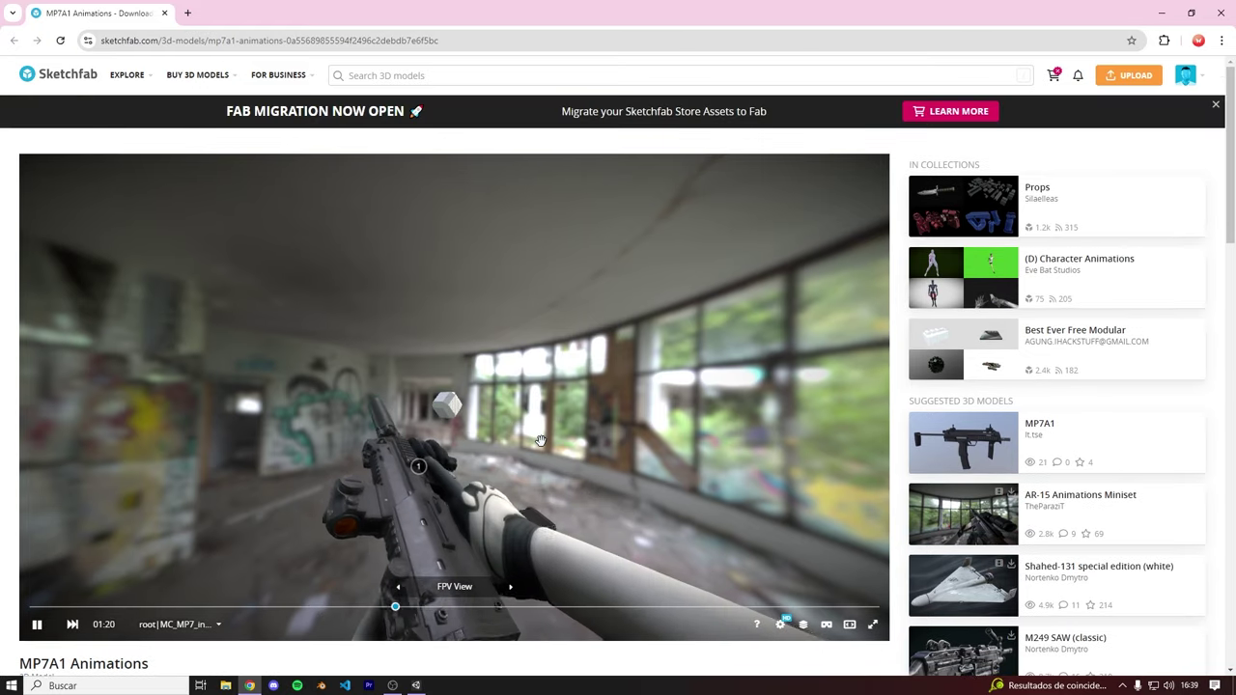
scroll(973, 448, down, 1)
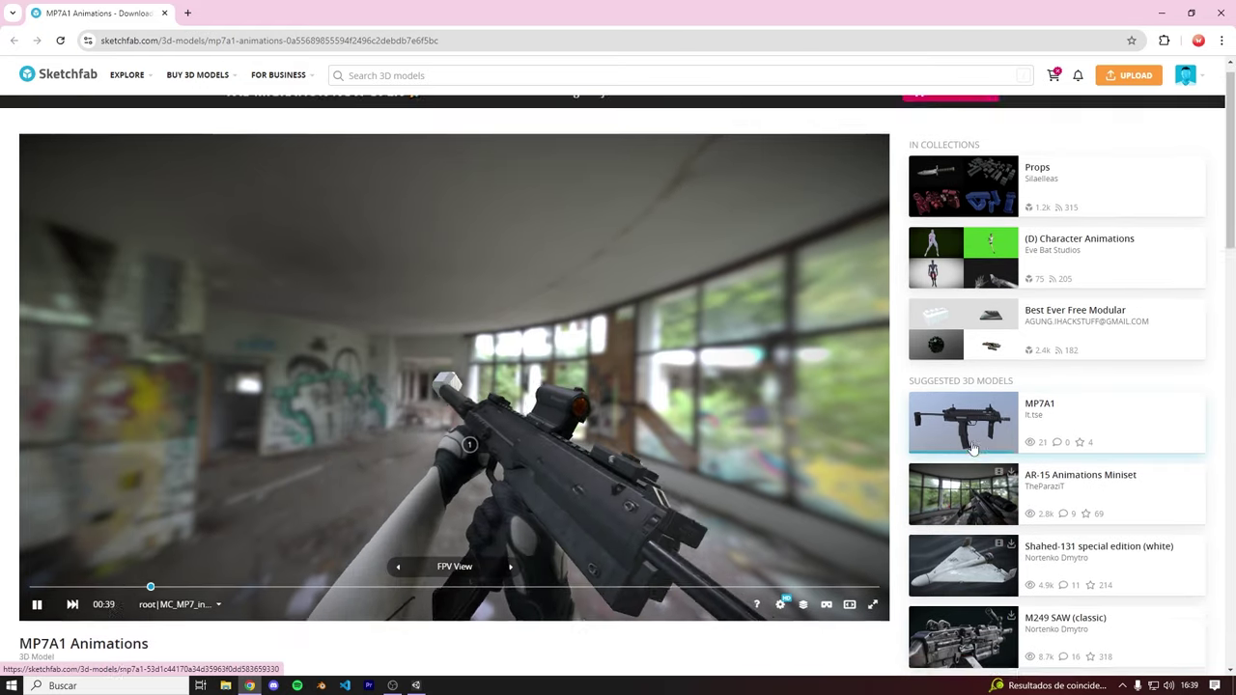
scroll(973, 448, down, 1)
drag(114, 574, 53, 575)
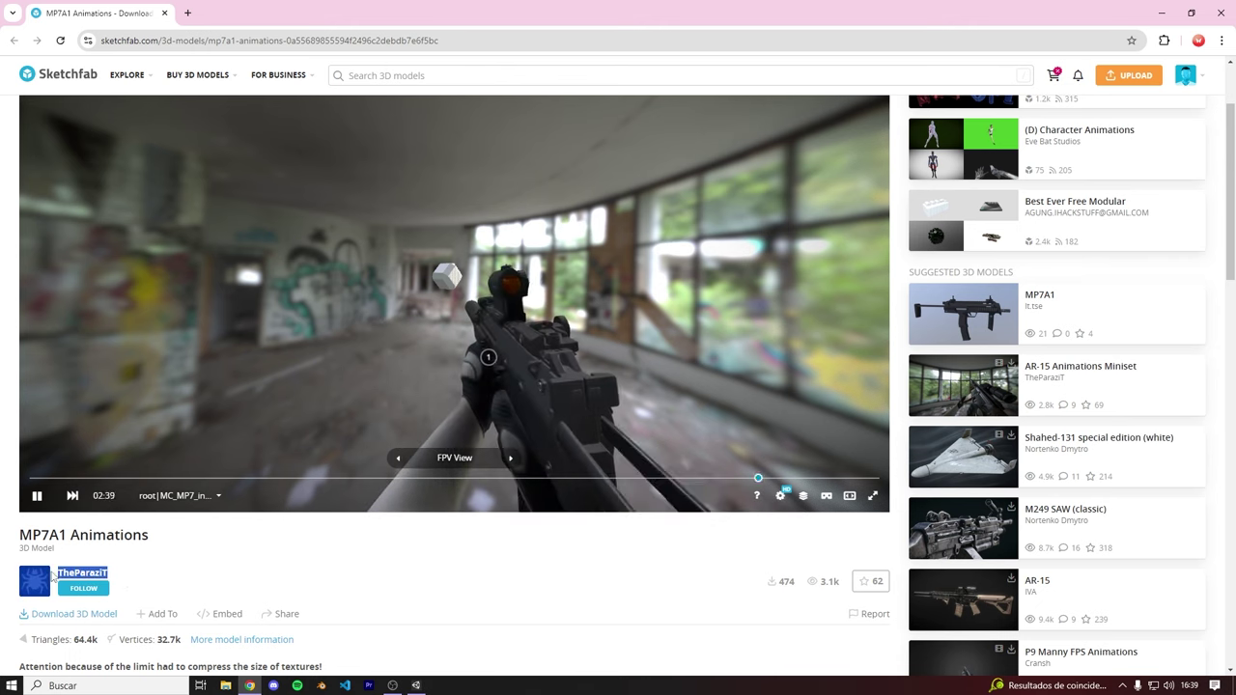
click(177, 586)
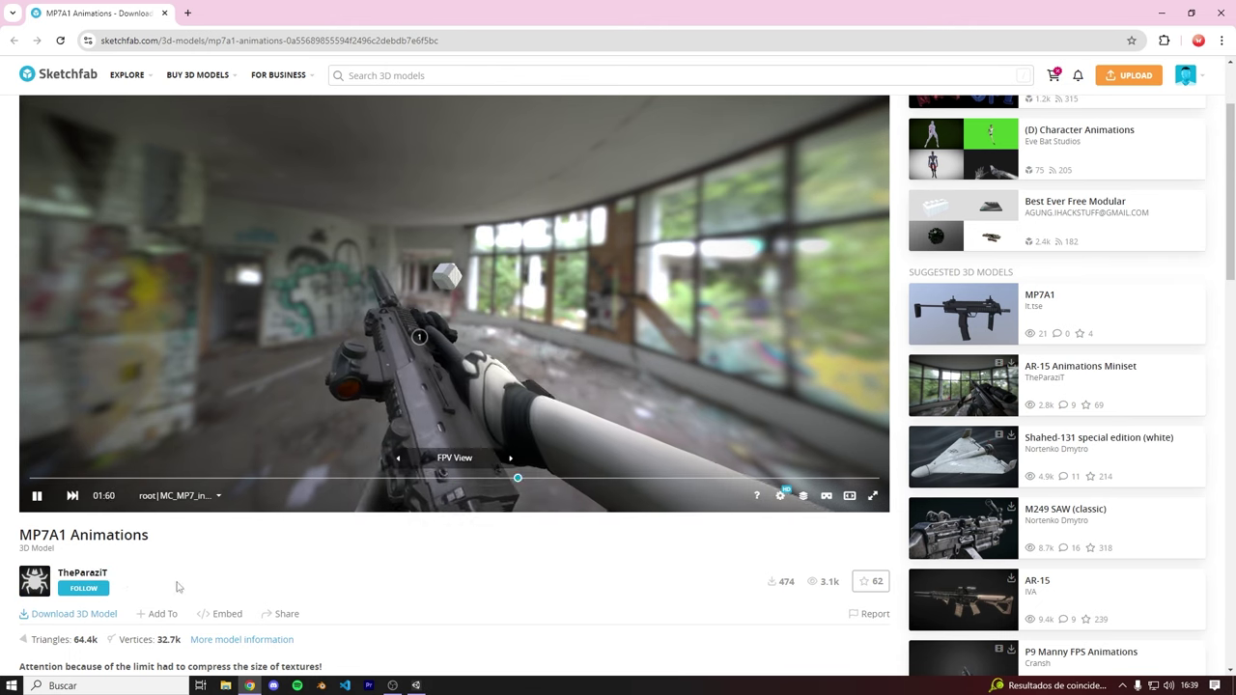
scroll(353, 610, up, 1)
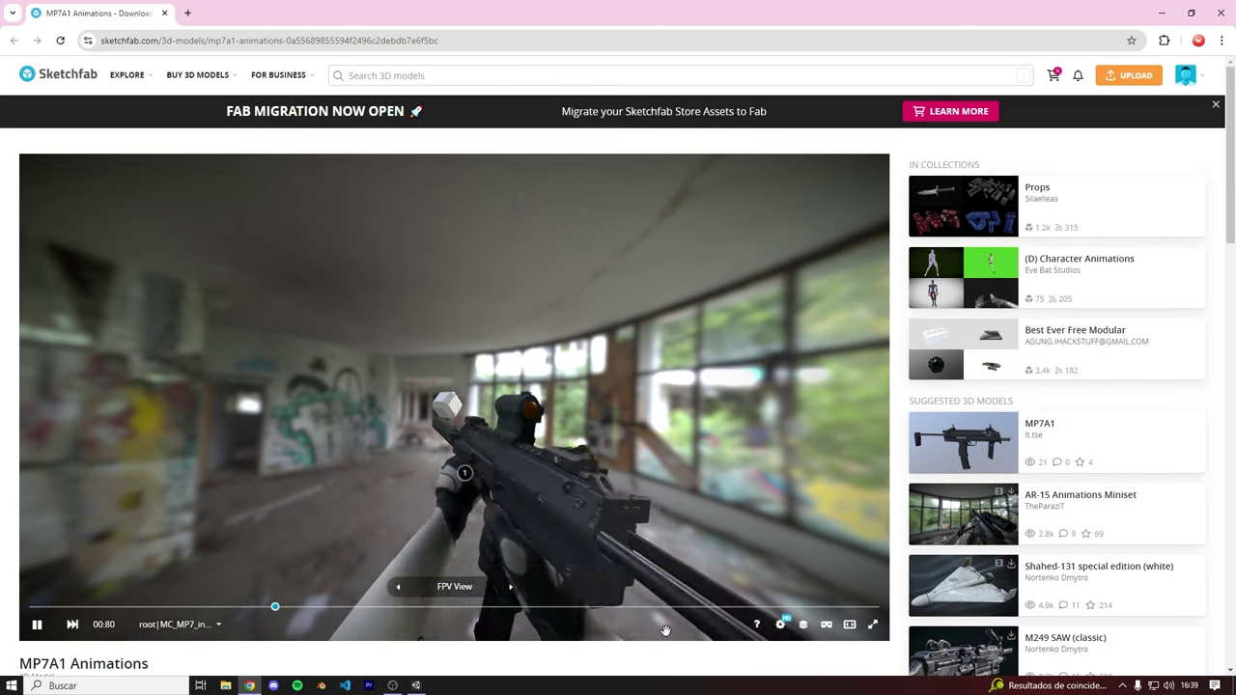
scroll(665, 631, down, 1)
click(179, 560)
drag(260, 519, 262, 485)
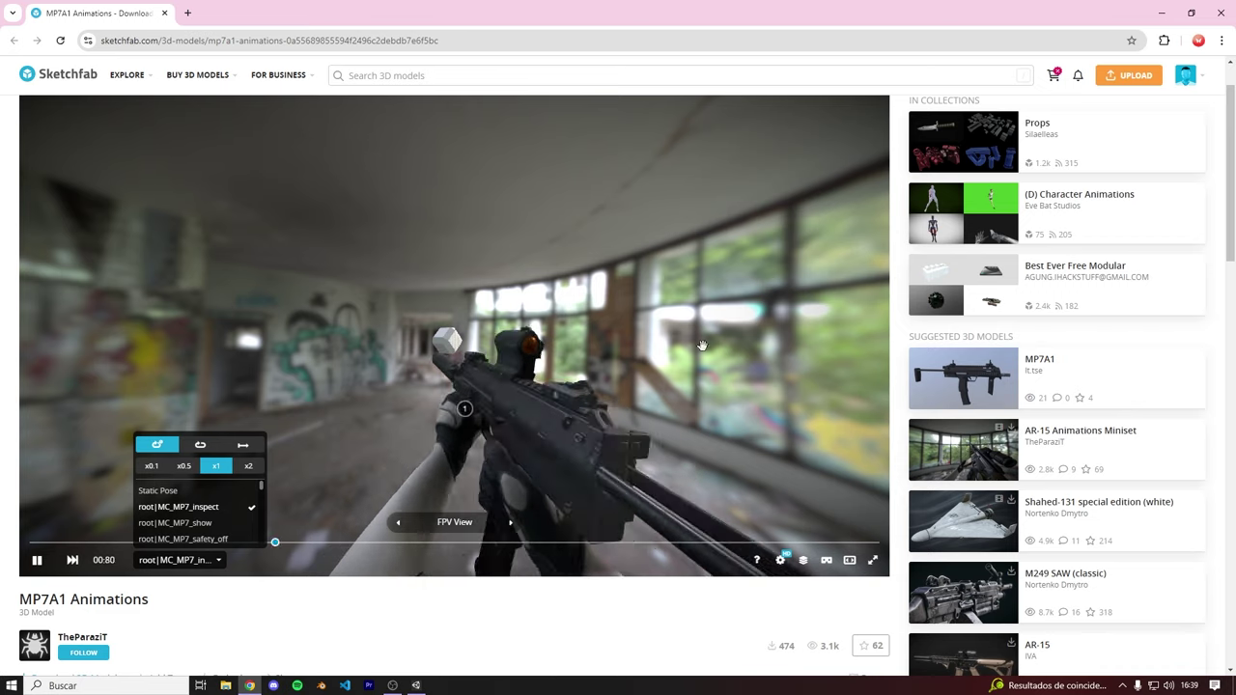
Step: Switch to Unity and examine the meshes, materials and animation clips contained in the MP7A1 model of the Sketchfab folder
click(417, 686)
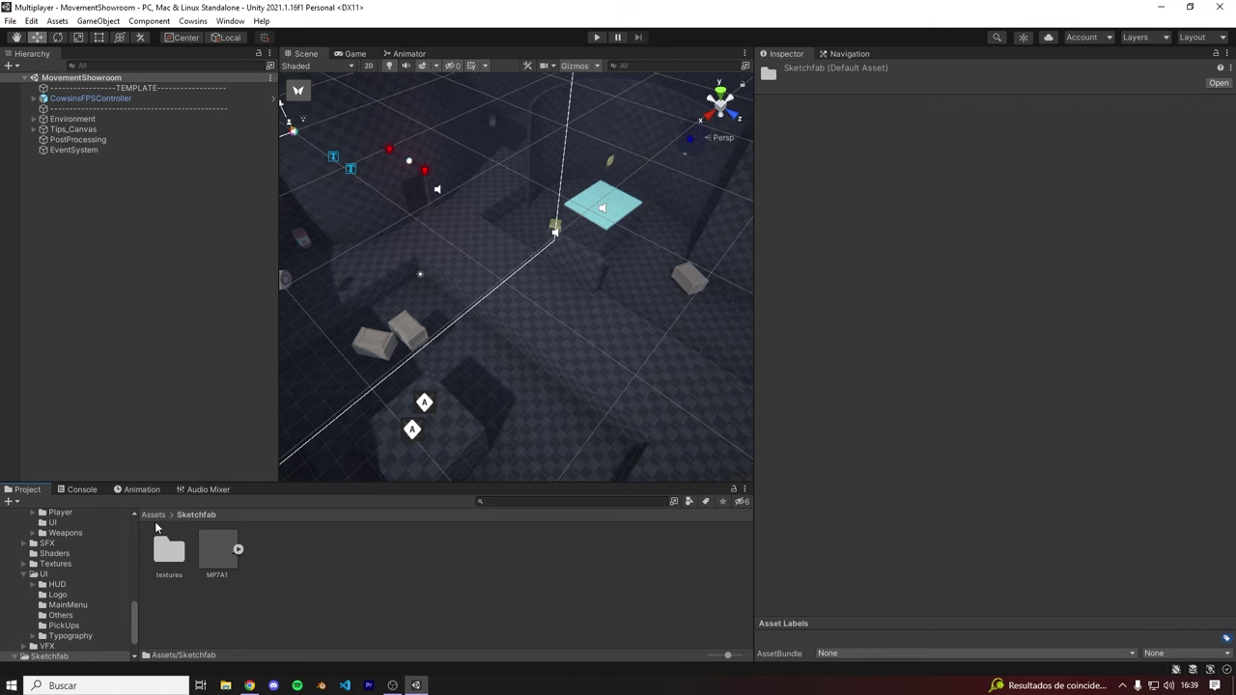
click(206, 550)
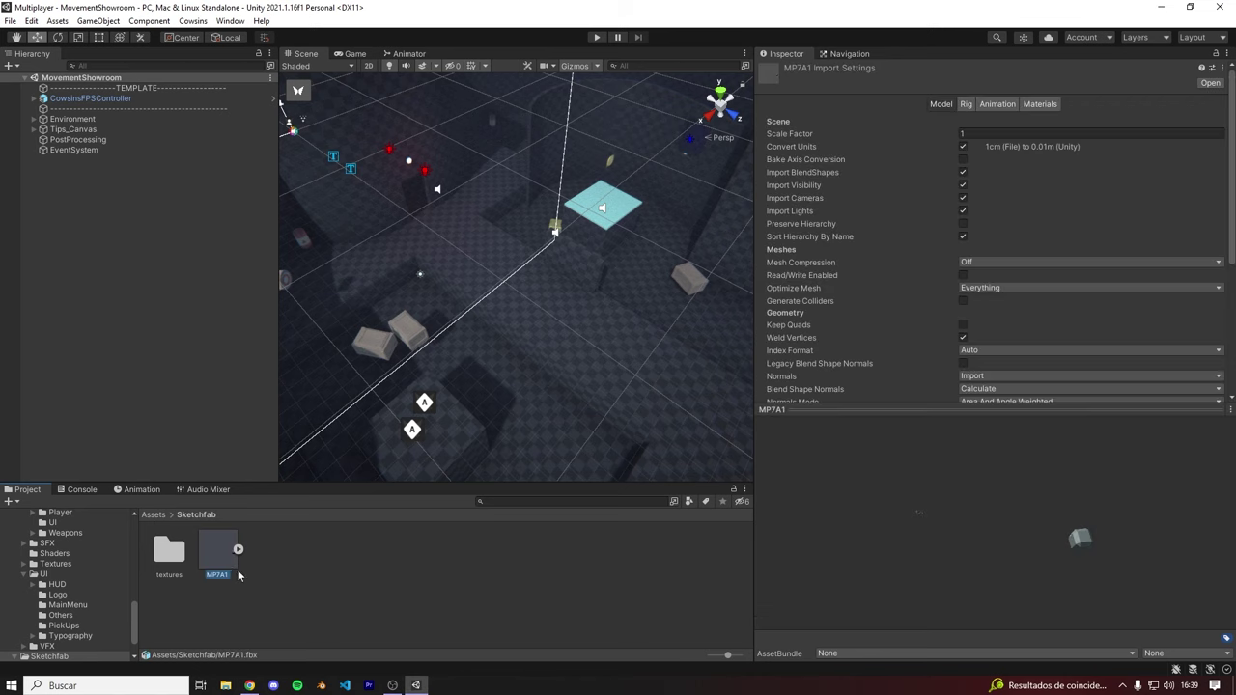
click(237, 549)
scroll(483, 574, down, 2)
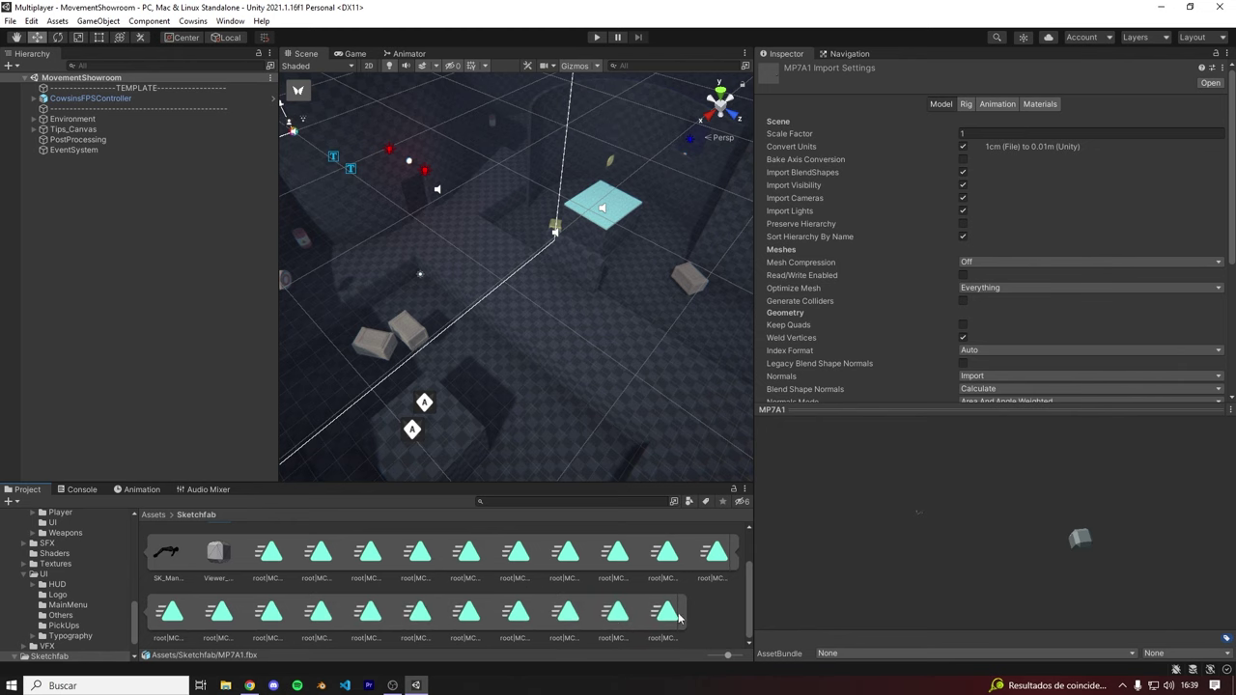
scroll(608, 614, up, 1)
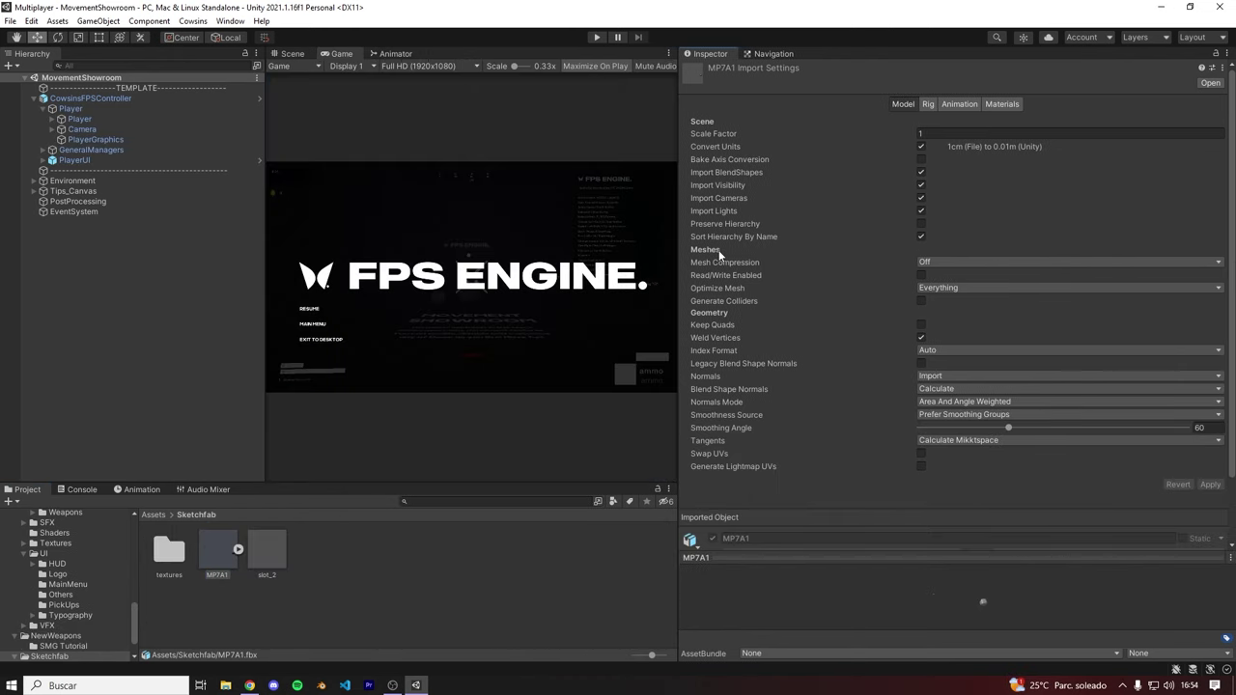
Step: Enable Loop Time for the root|MC_MP7_idle clip in the MP7A1 animation import settings
click(958, 105)
scroll(786, 405, down, 9)
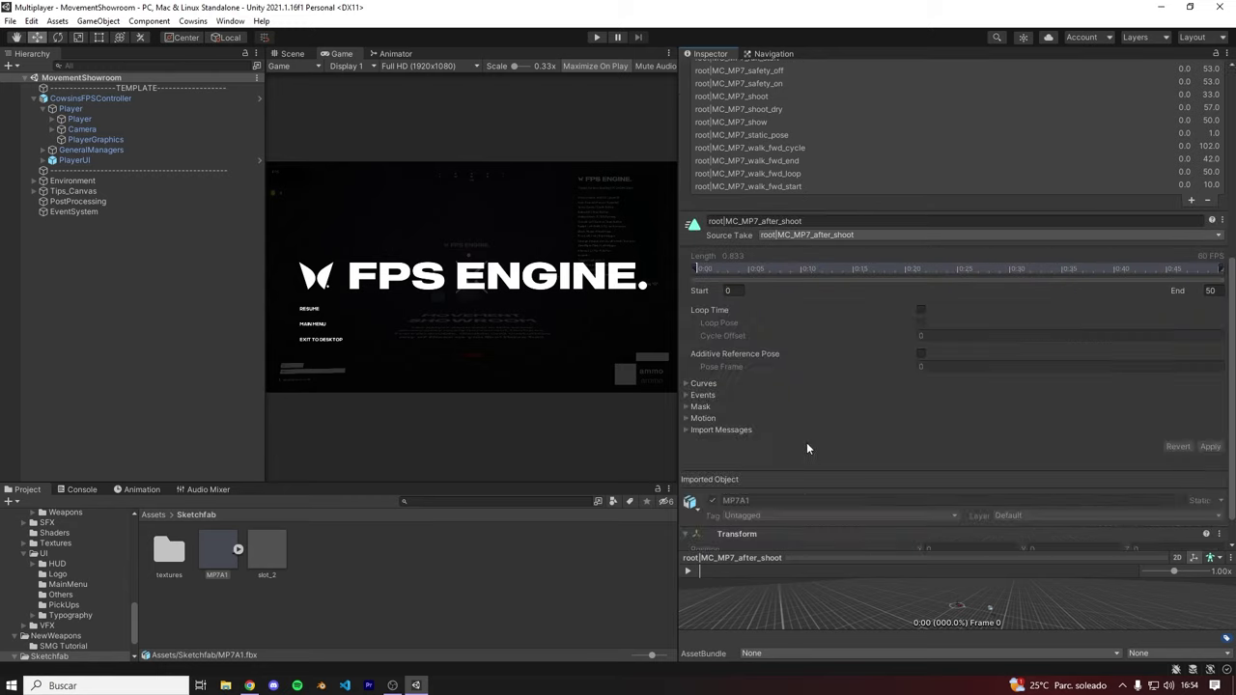
scroll(805, 424, up, 6)
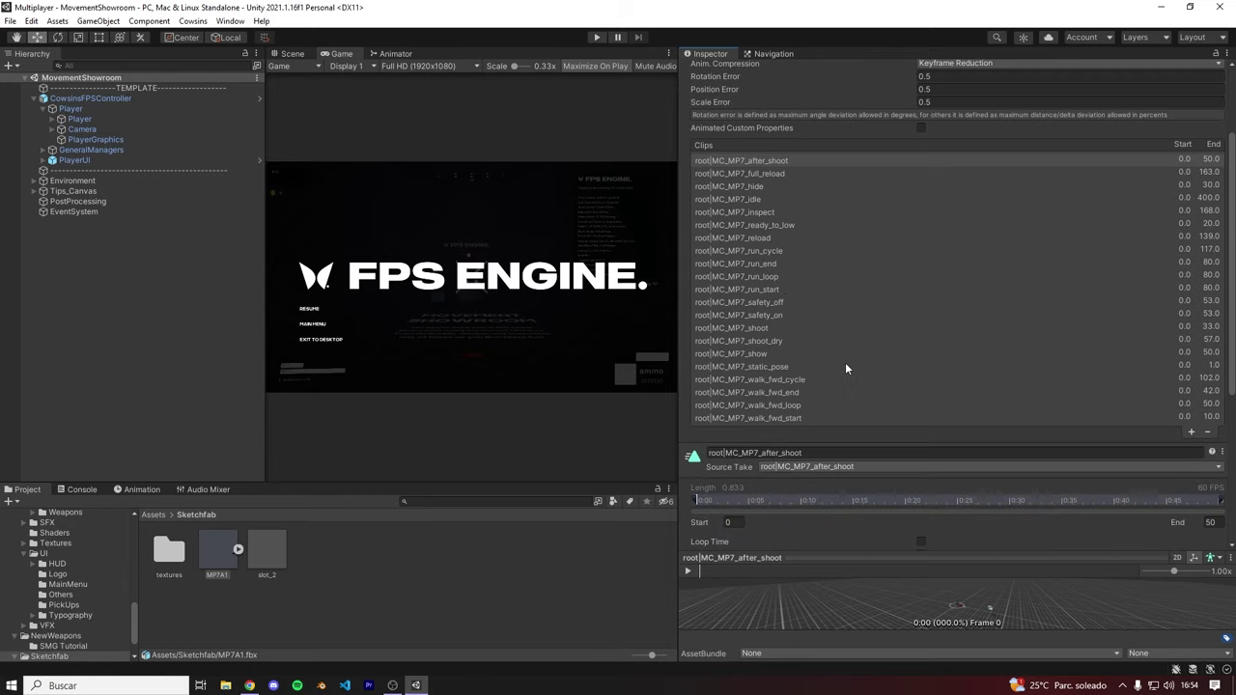
click(756, 199)
drag(1230, 206, 1234, 251)
click(920, 456)
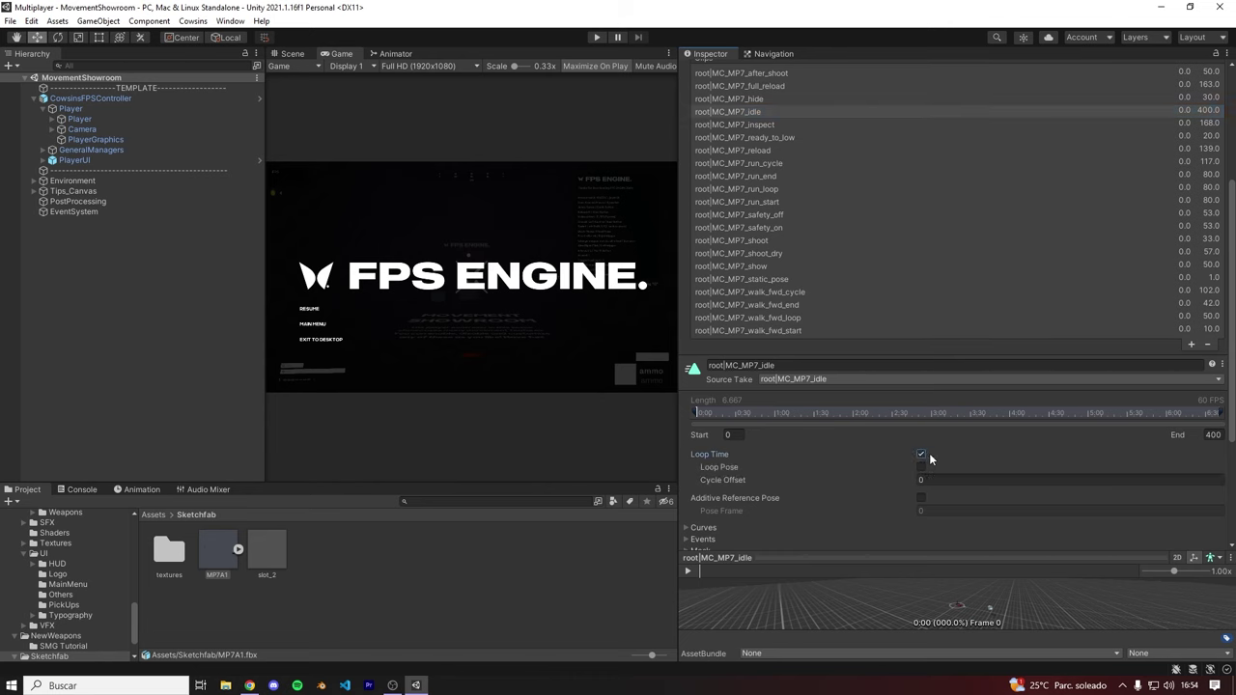
Step: Enable Loop Time for the root|MC_MP7_run_loop and root|MC_MP7_walk_fwd_loop clips and apply the import settings
scroll(815, 350, up, 4)
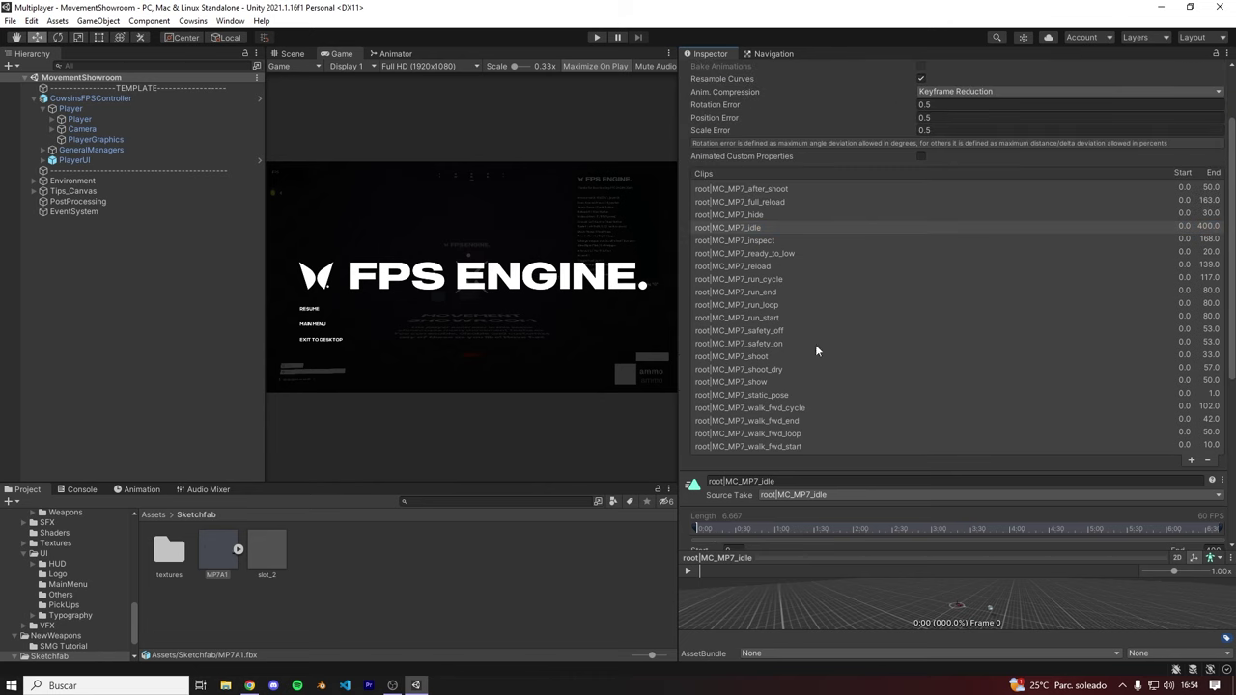
click(764, 307)
scroll(901, 383, down, 4)
click(922, 455)
click(763, 318)
click(922, 454)
scroll(997, 419, down, 4)
click(1210, 474)
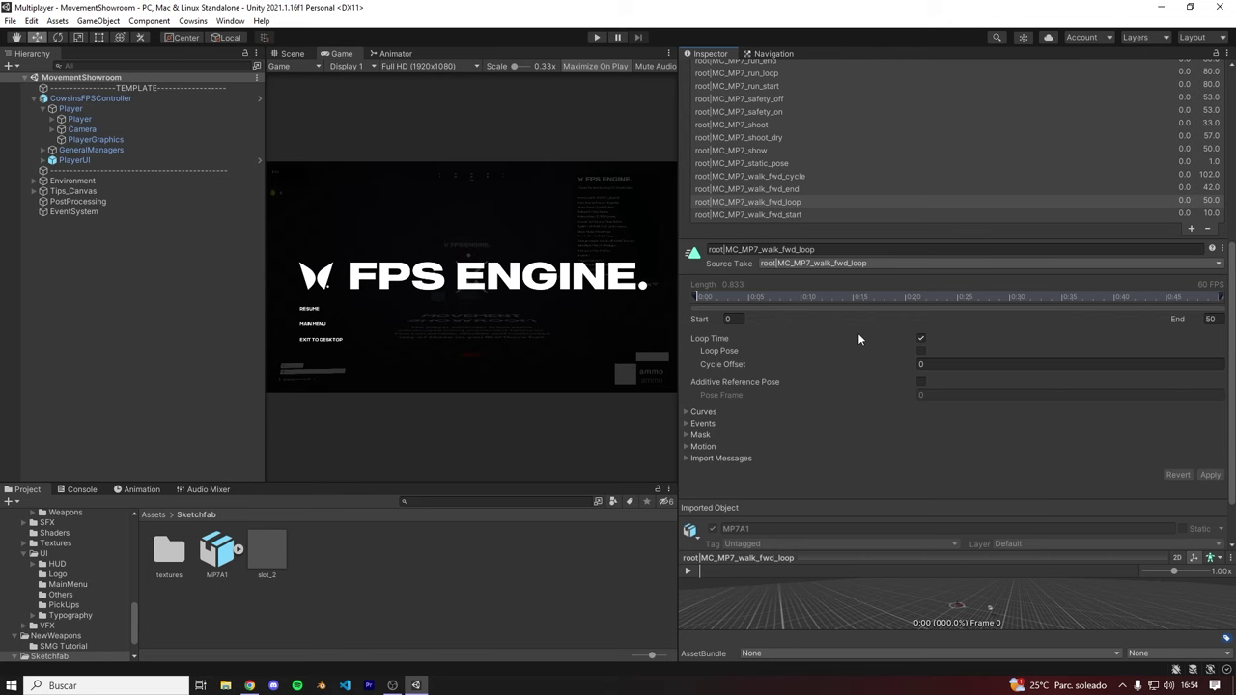
Step: Collapse the contents of the MP7A1 model and return to the root Assets folder
scroll(859, 384, up, 3)
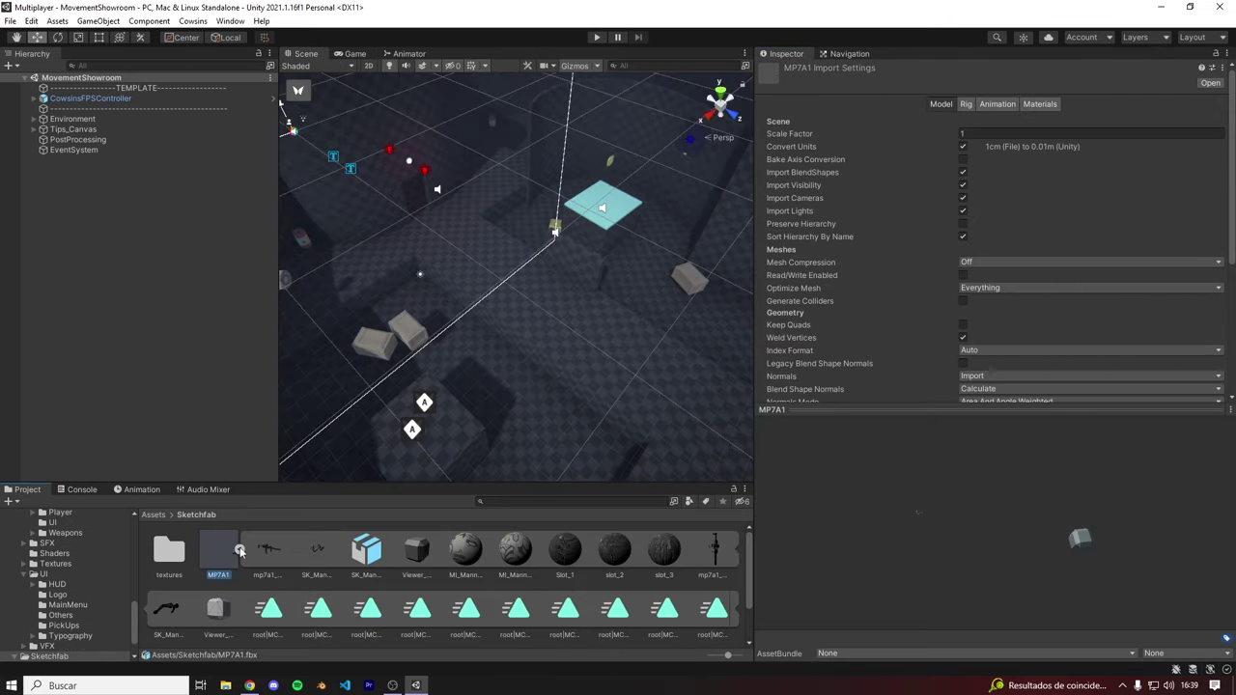
click(239, 551)
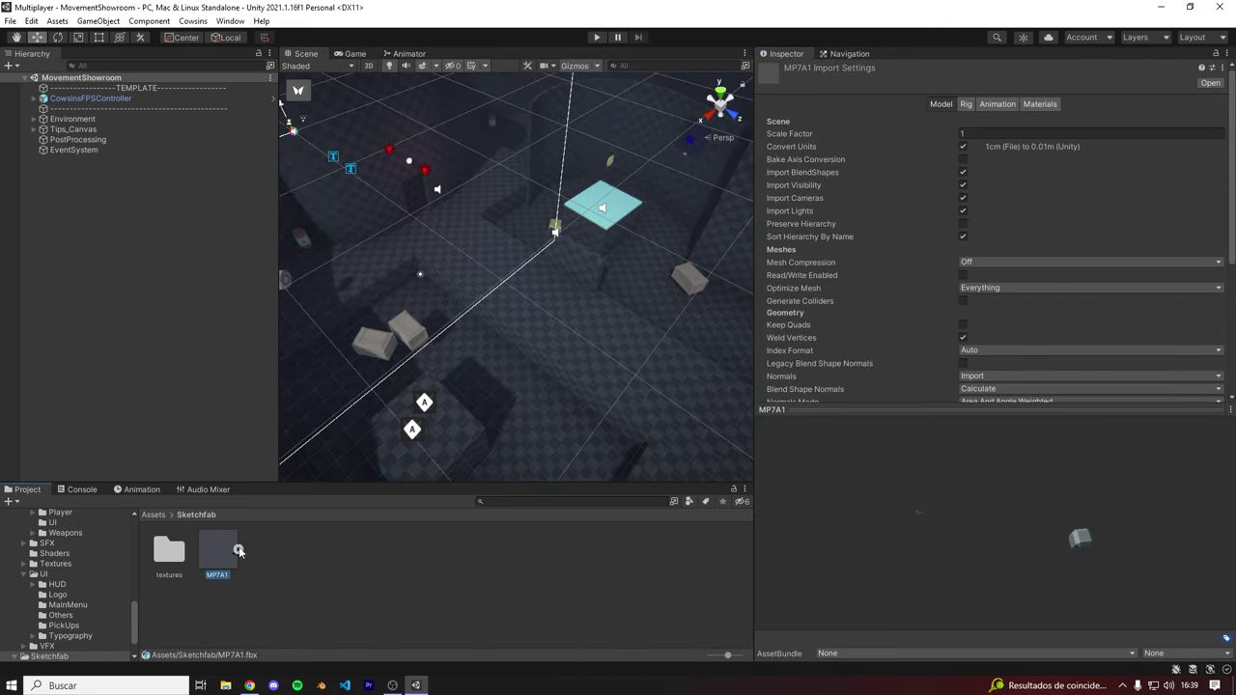
click(154, 514)
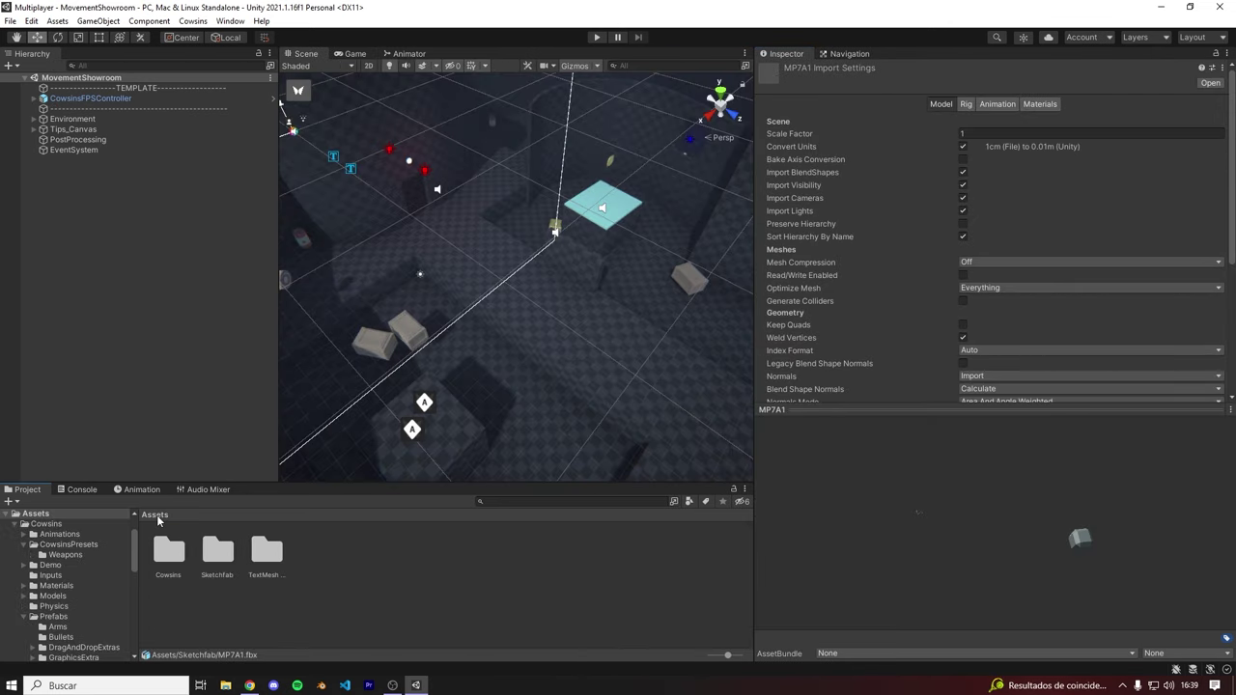
Step: Open the FPS Engine Create Weapon tool and name the new weapon SMG Tutorial
click(298, 91)
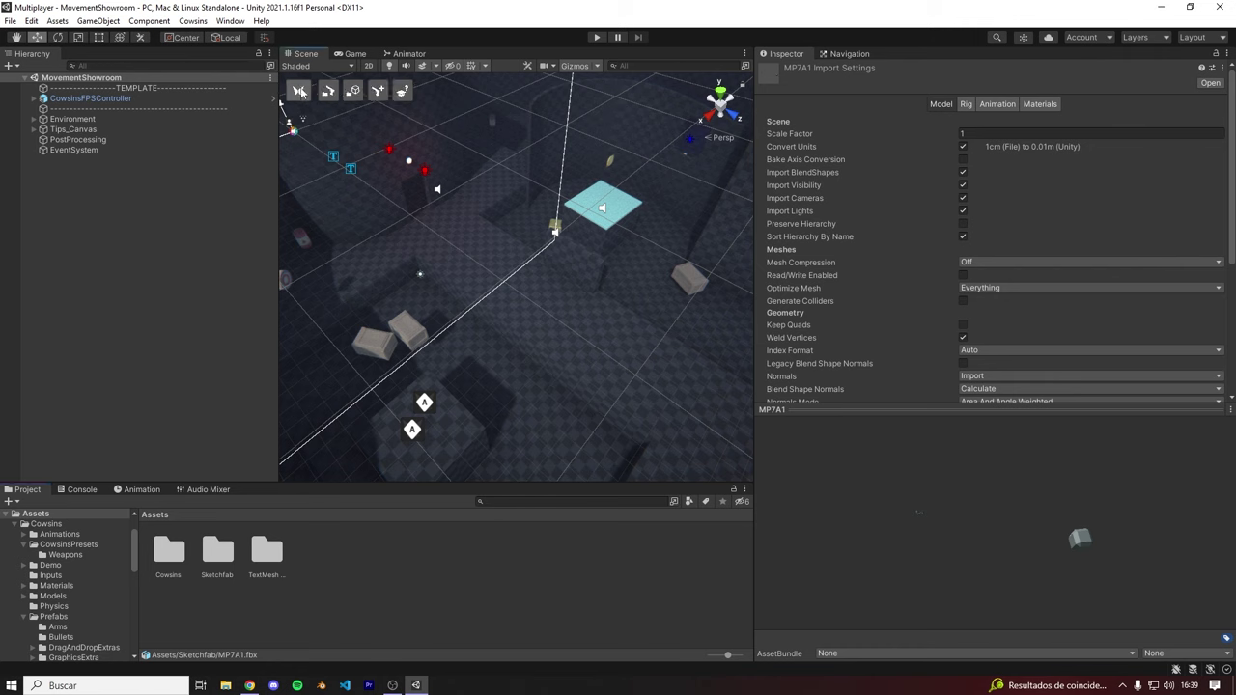
click(379, 91)
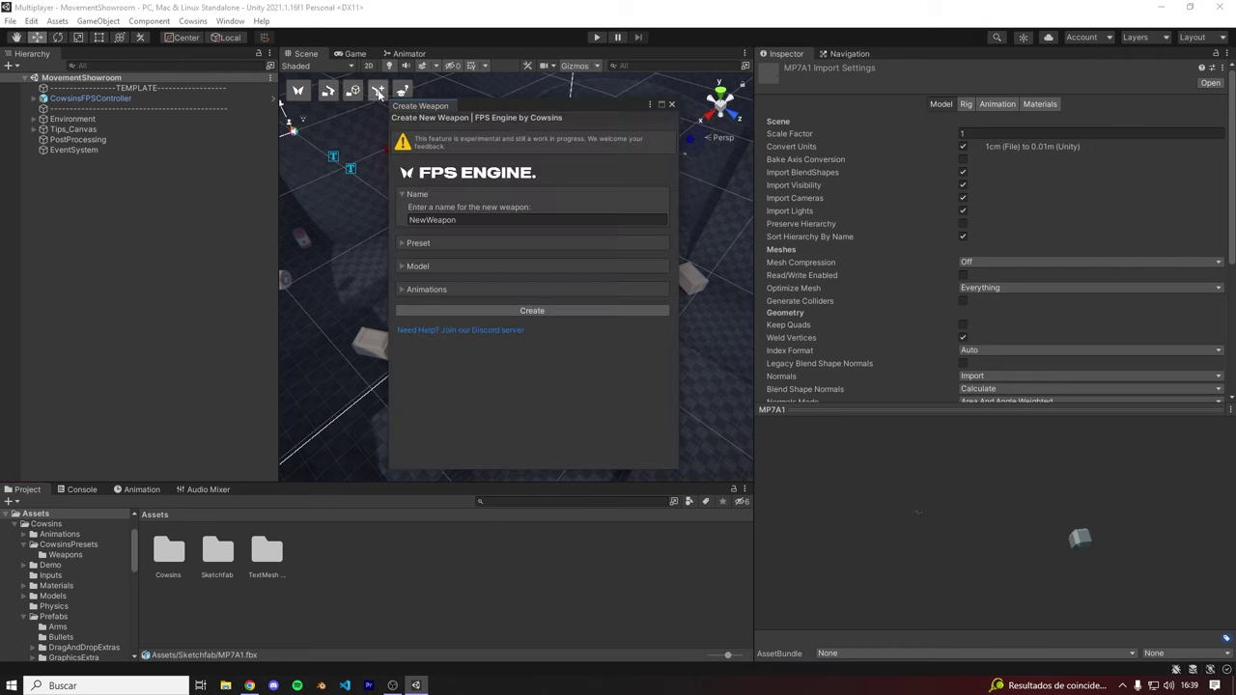
drag(498, 109, 519, 109)
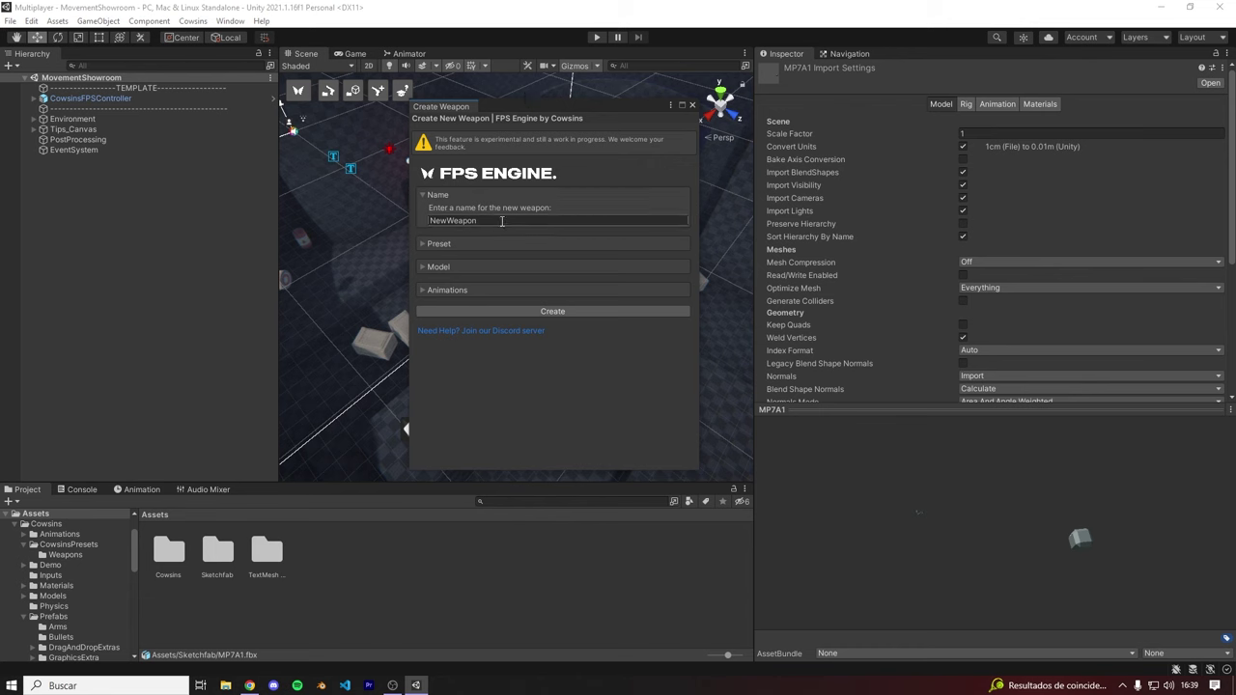
text(SMG Tutorial)
click(437, 195)
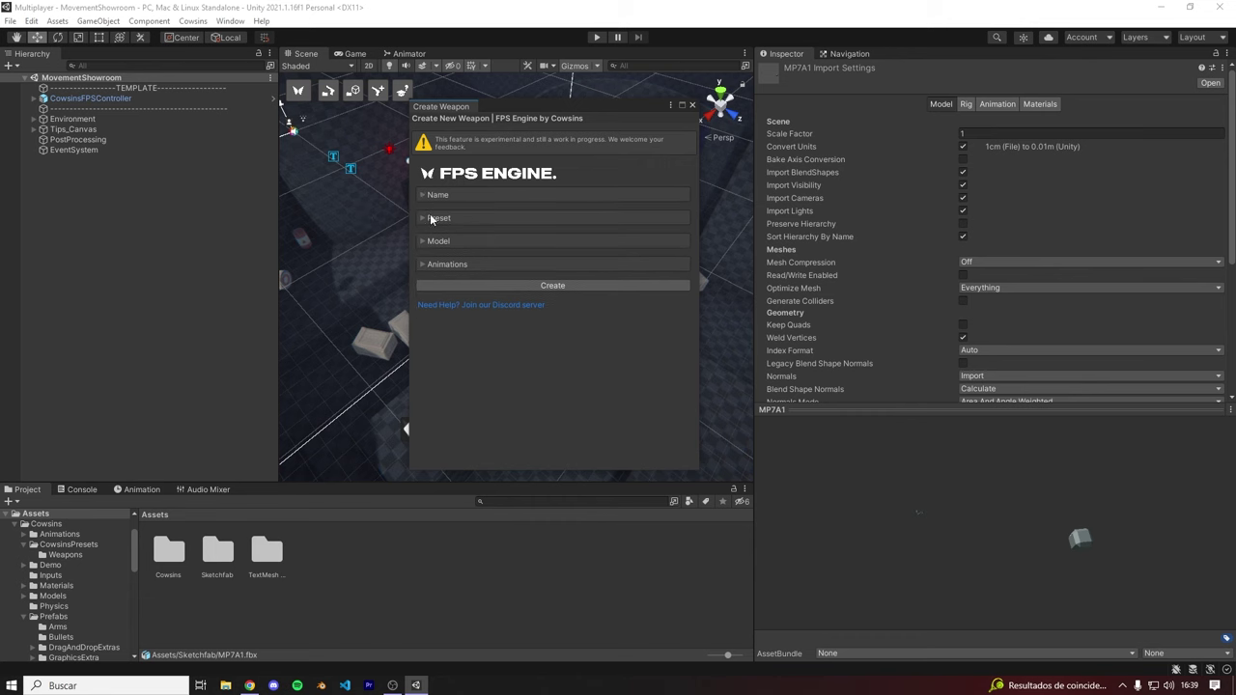
Step: Assign HitscanRiflePreset as the new weapon's preset
click(421, 218)
drag(532, 106, 543, 94)
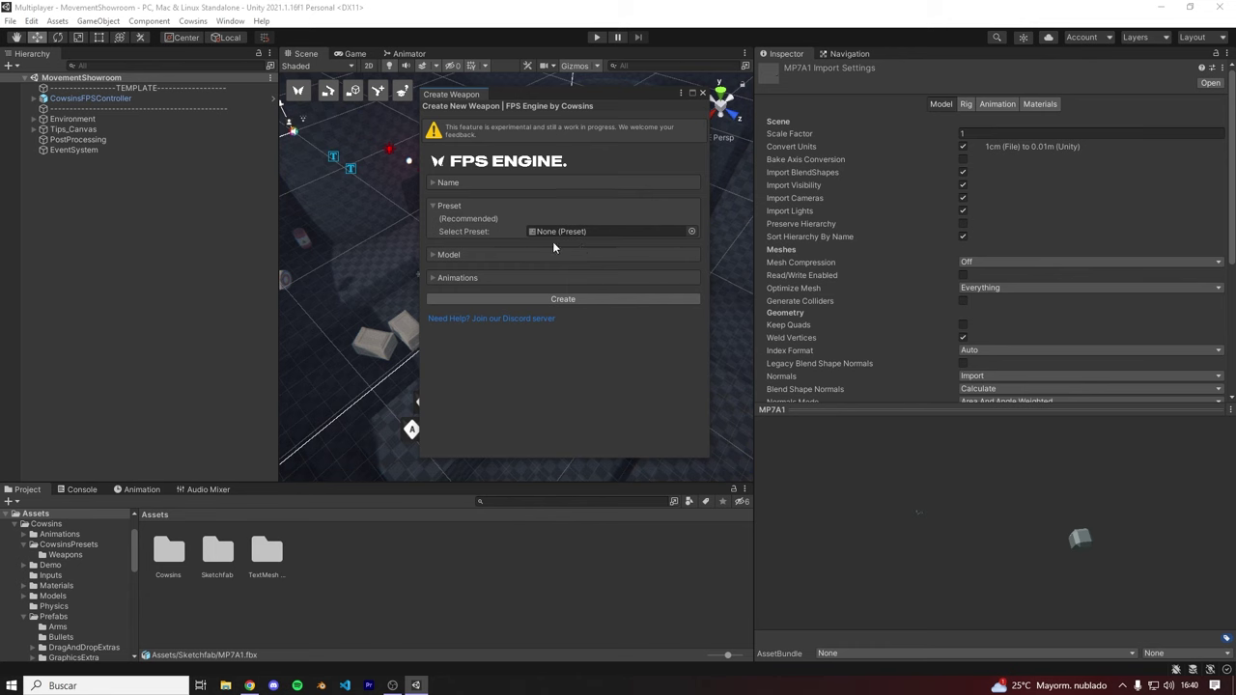
click(691, 232)
drag(683, 210, 575, 180)
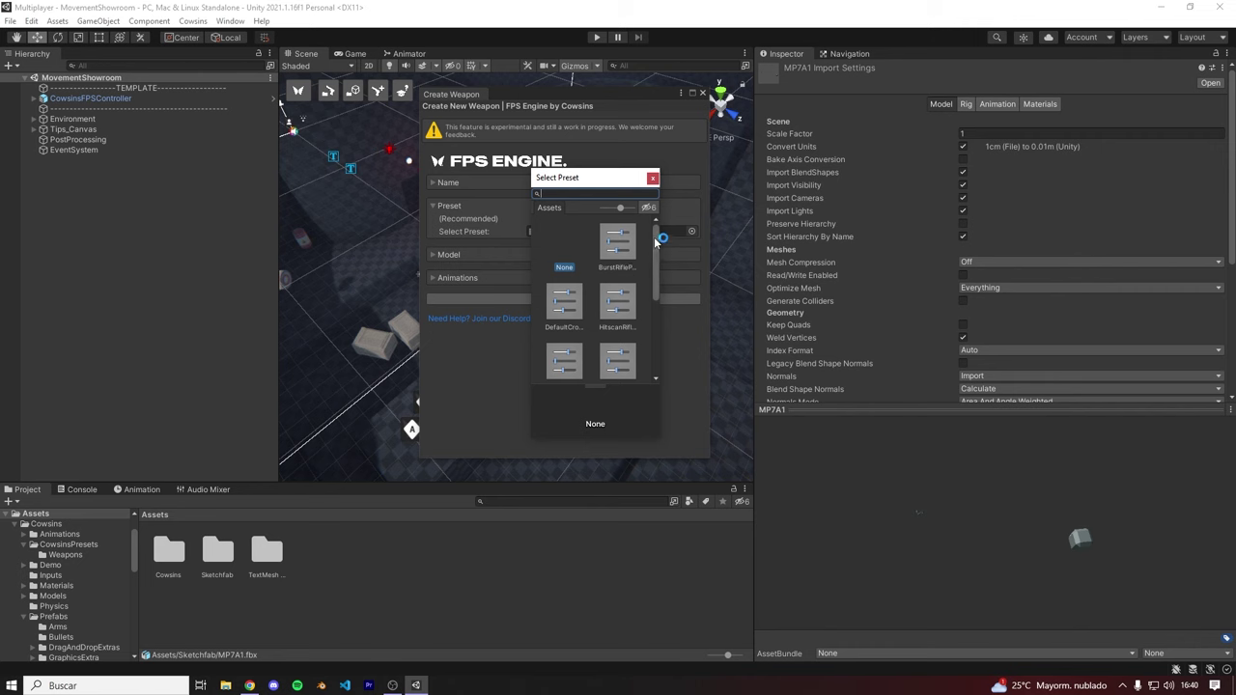
scroll(660, 241, down, 1)
double_click(618, 285)
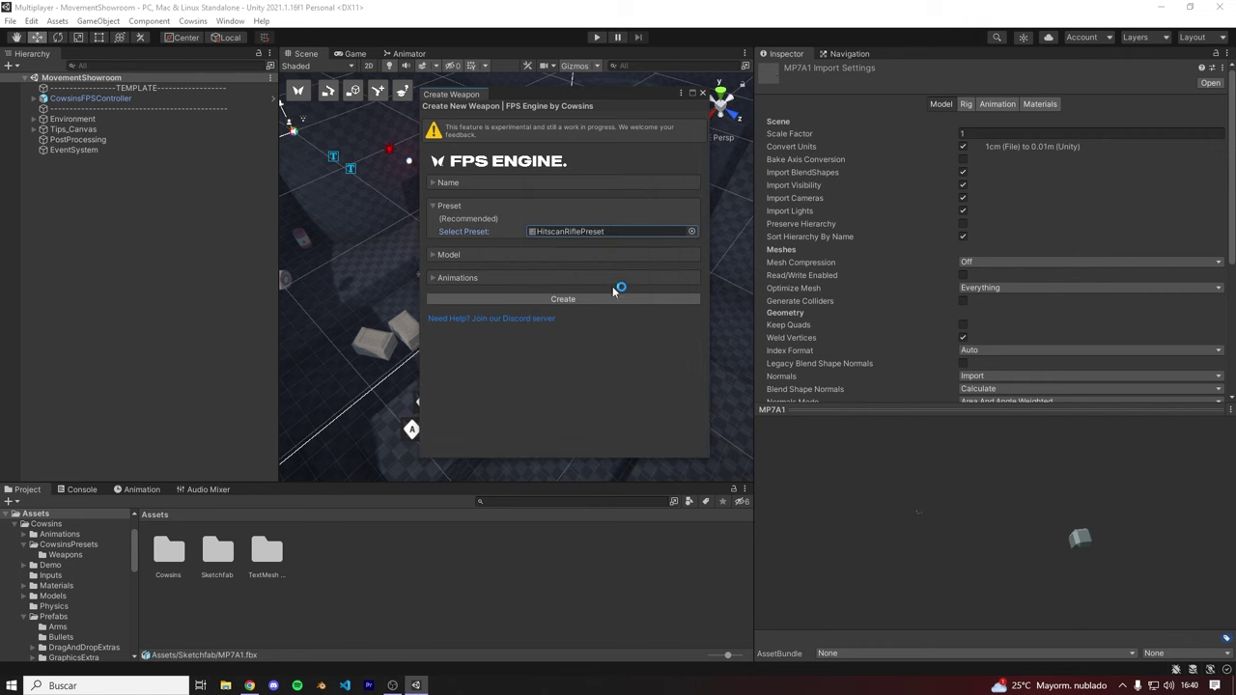
Step: Assign the MP7A1 model from the Sketchfab folder as the new weapon's model
click(454, 256)
click(447, 206)
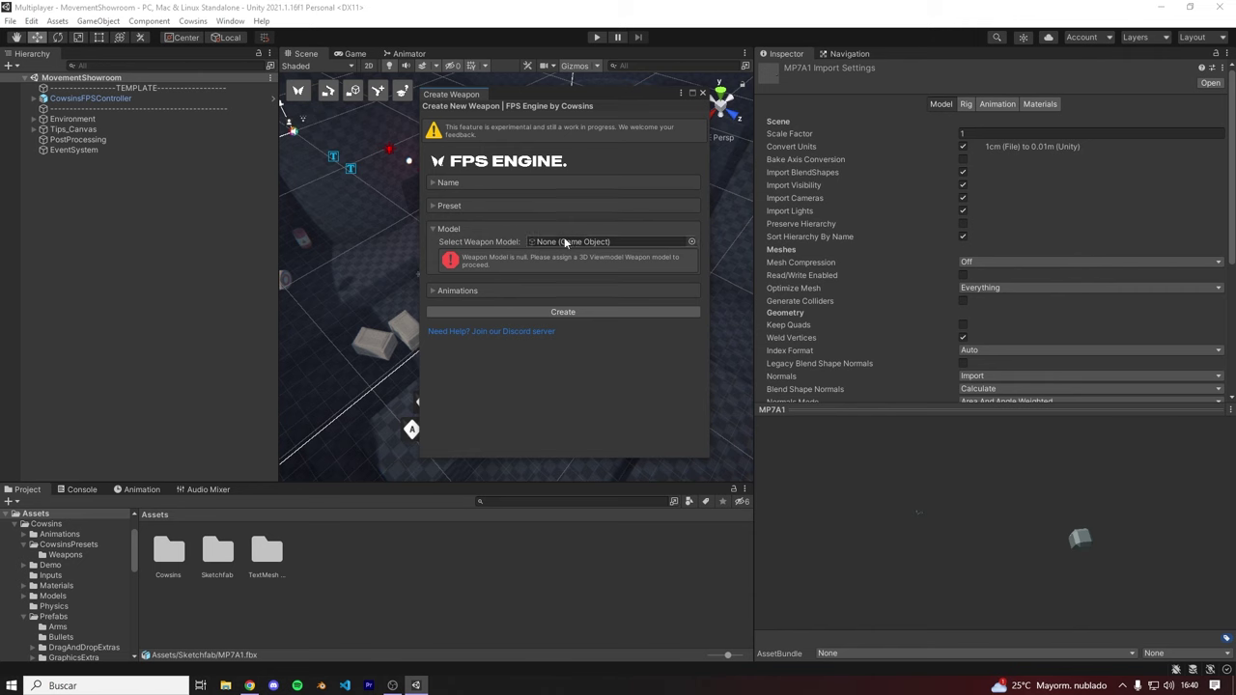
double_click(222, 555)
mouse_move(224, 552)
mouse_down()
mouse_move(580, 233)
mouse_move(589, 240)
mouse_move(566, 287)
mouse_move(564, 262)
mouse_move(546, 260)
mouse_move(570, 245)
mouse_move(558, 236)
mouse_up()
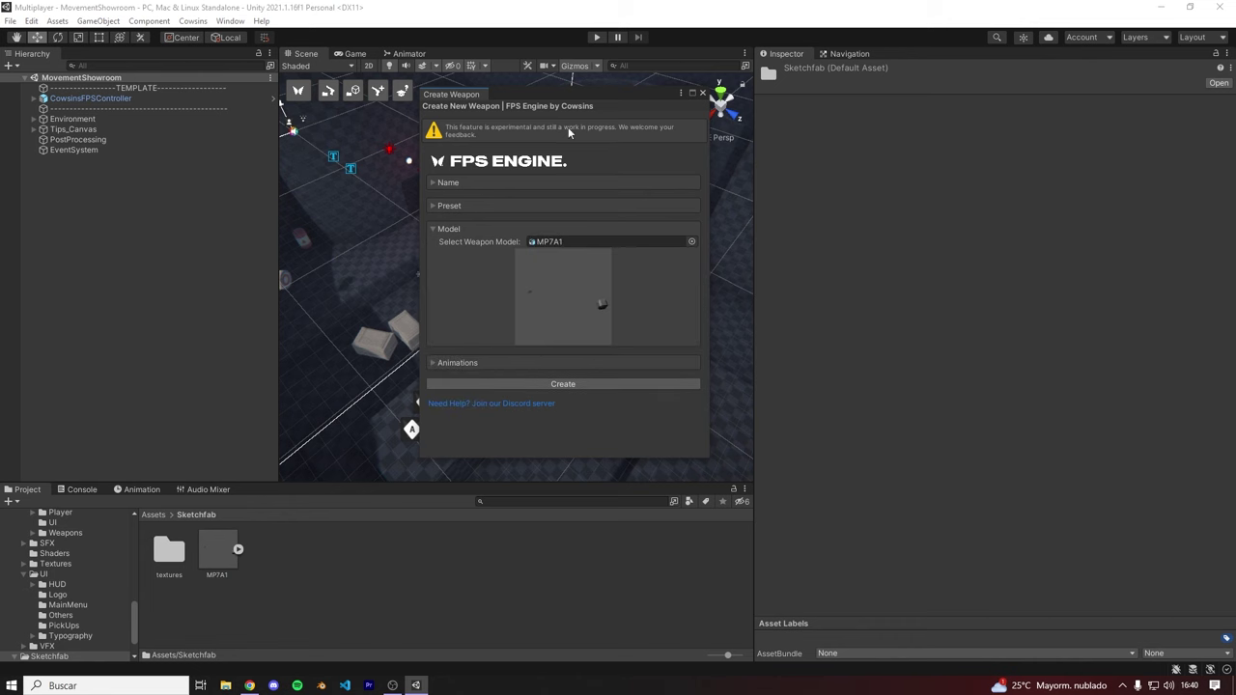
Step: Assign the MP7A1 model's MC_MP7_full_reload, MC_MP7_idle and MC_MP7_run_loop clips as the new weapon's Reload, Idle and Run animations
click(435, 362)
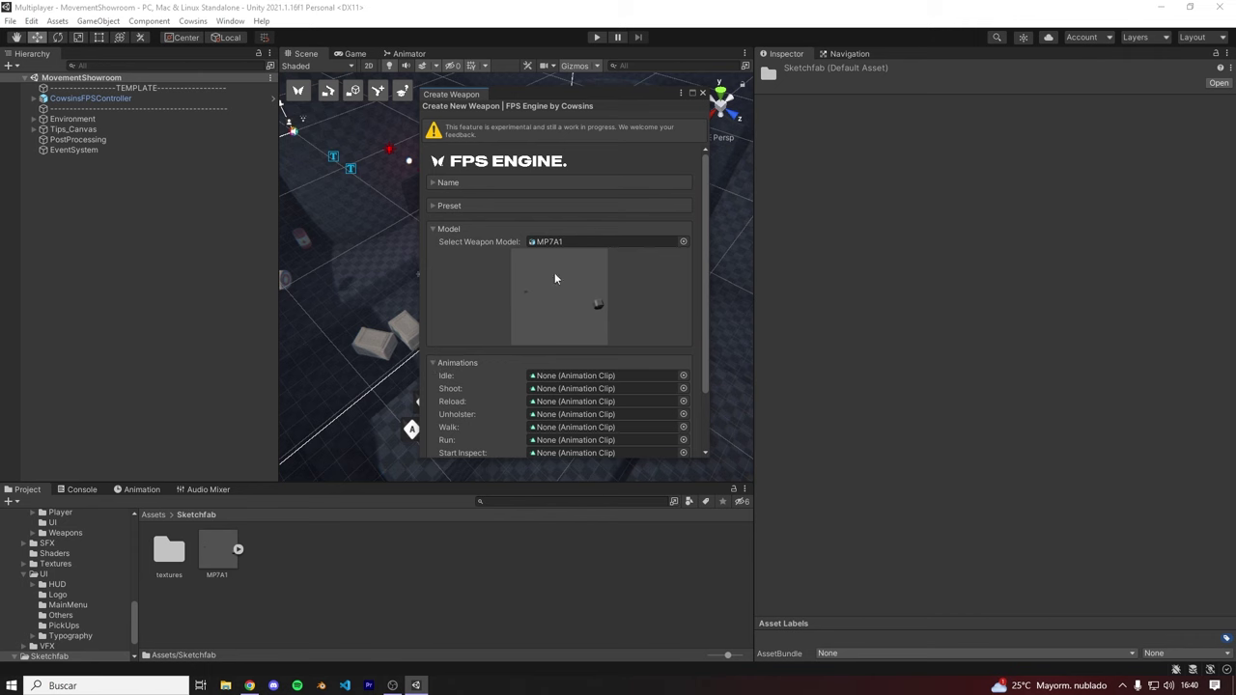
click(444, 230)
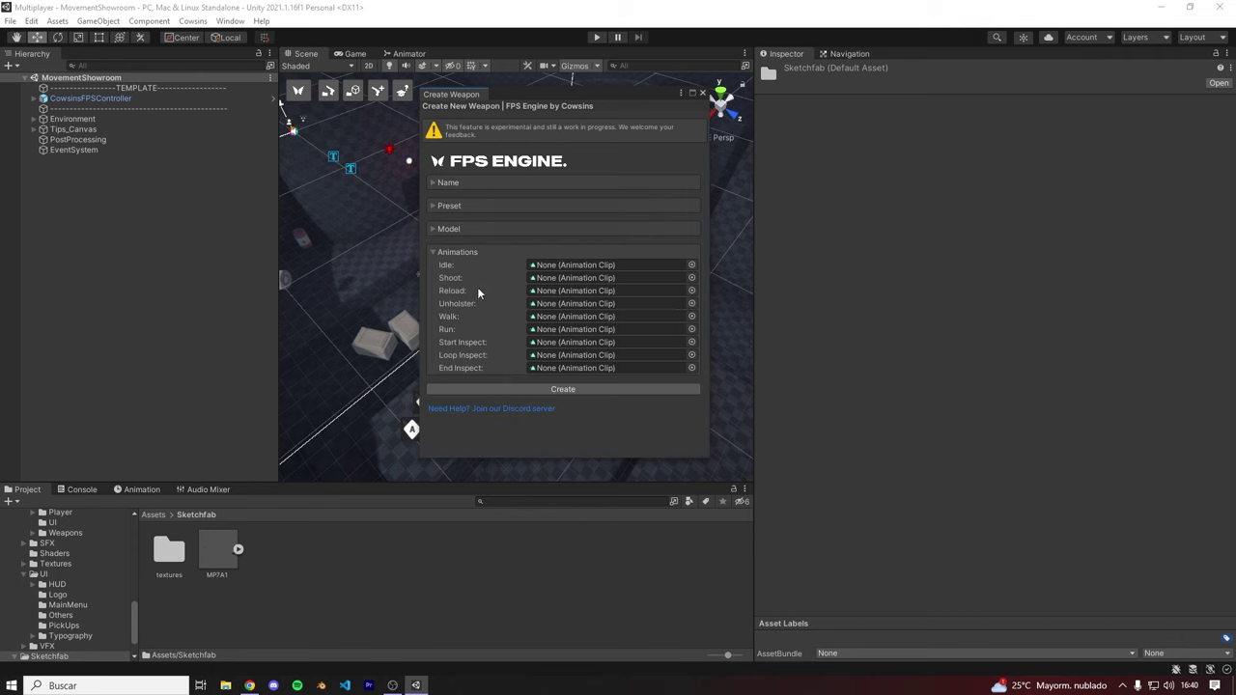
click(238, 548)
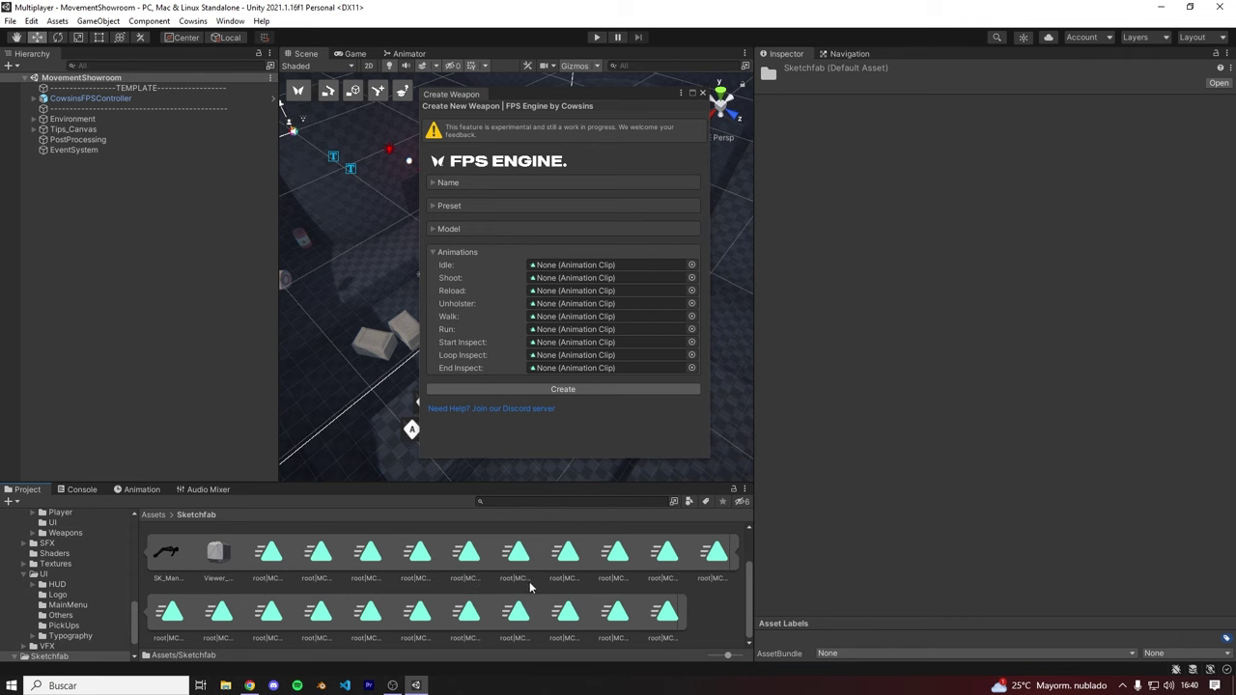
click(319, 566)
drag(319, 566, 580, 292)
click(367, 572)
drag(417, 568, 580, 265)
click(515, 572)
click(565, 576)
click(618, 575)
drag(713, 571, 555, 331)
Step: Assign the MC_MP7_shoot, MC_MP7_show and MC_MP7_walk_fwd_loop clips as the weapon's Shoot, Unholster and Walk animations
scroll(386, 589, down, 1)
click(170, 620)
click(268, 619)
drag(317, 618, 572, 280)
click(368, 619)
drag(415, 619, 571, 304)
click(515, 618)
click(565, 618)
drag(614, 618, 575, 316)
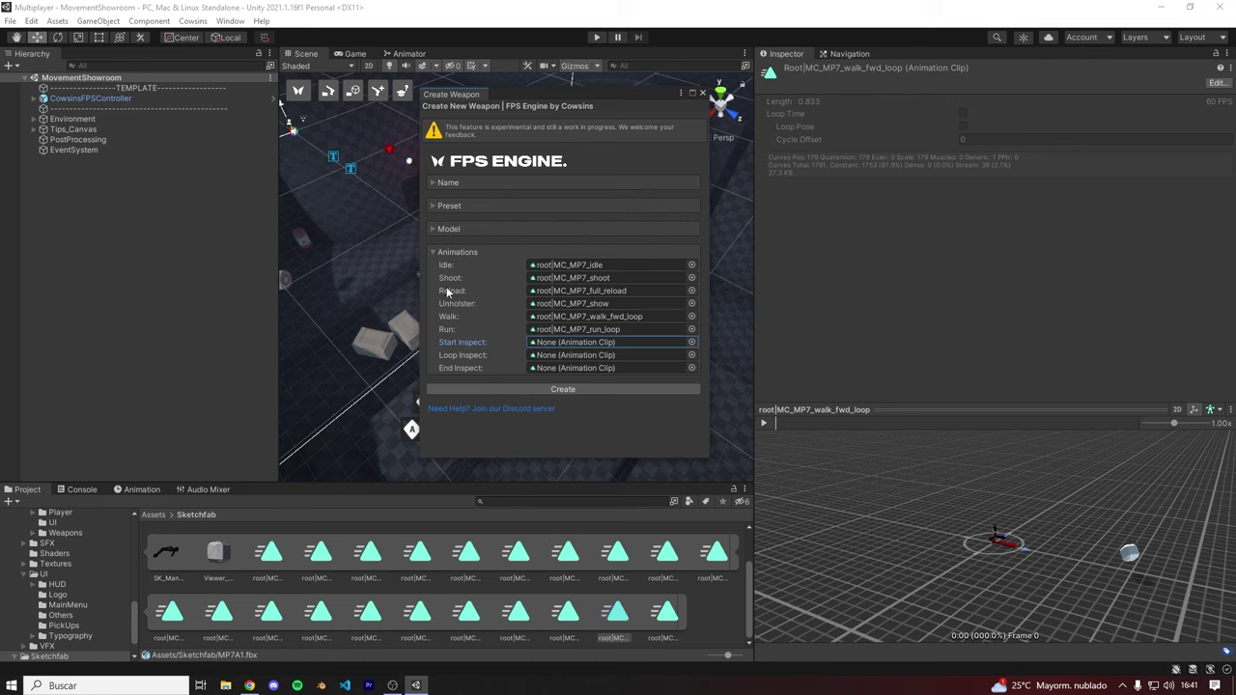
click(464, 368)
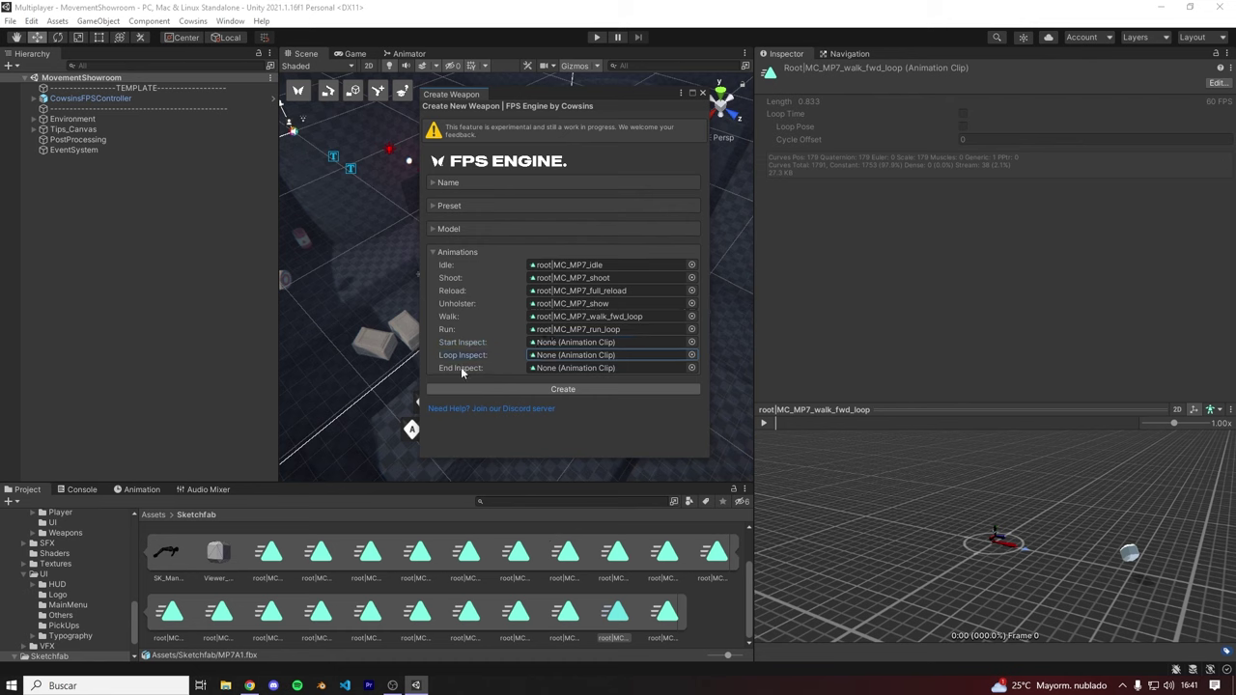
click(461, 346)
click(463, 368)
Step: Create the SMG Tutorial weapon and confirm its creation
click(468, 252)
click(563, 274)
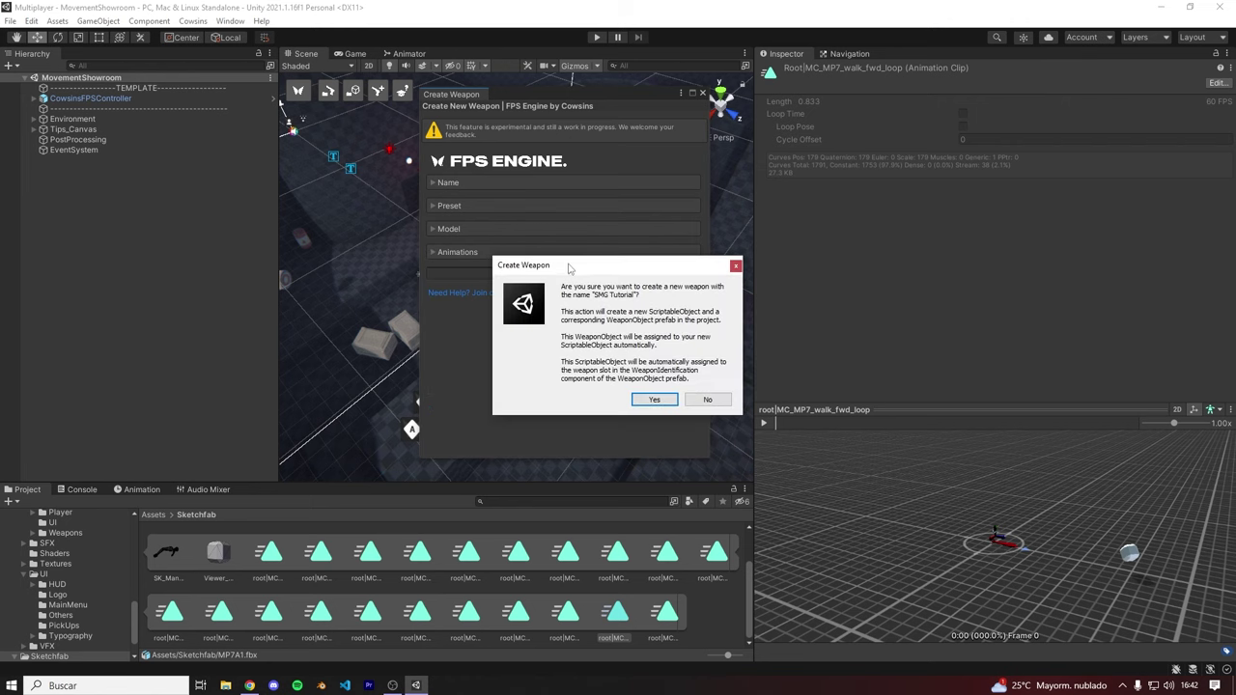
drag(571, 267, 514, 254)
click(598, 387)
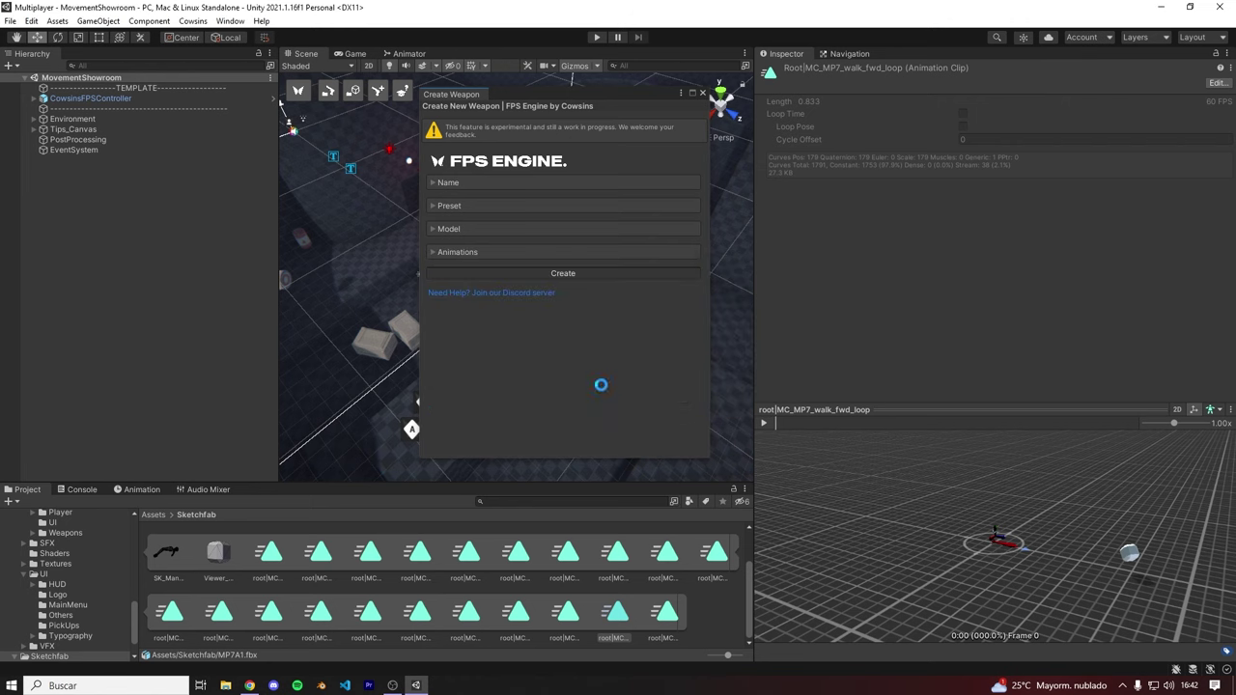
click(706, 369)
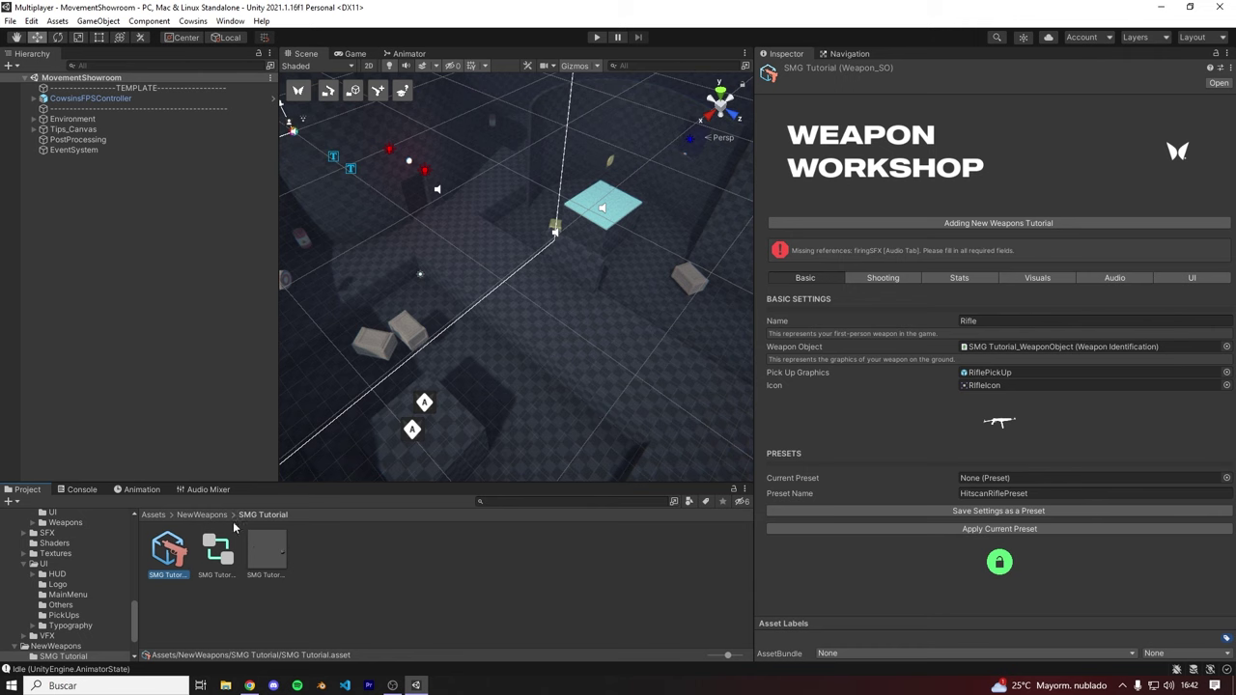
Step: Return to the root Assets folder and open the SMG Tutorial folder inside NewWeapons
click(154, 515)
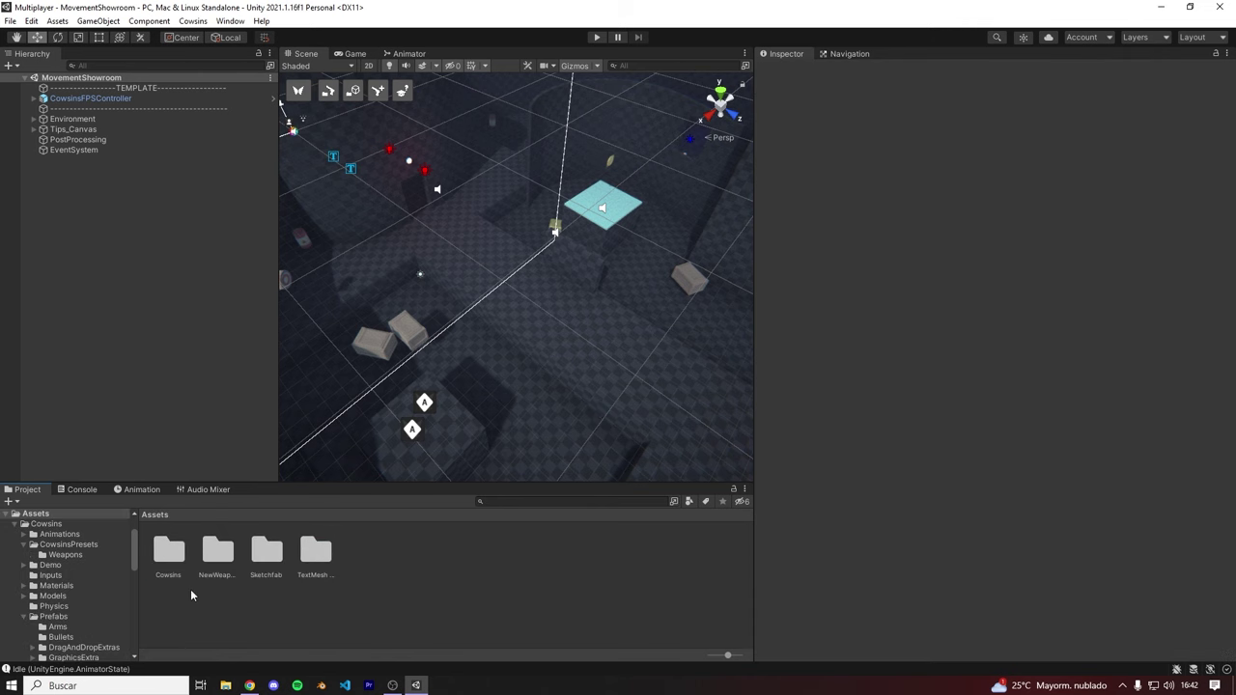
click(219, 557)
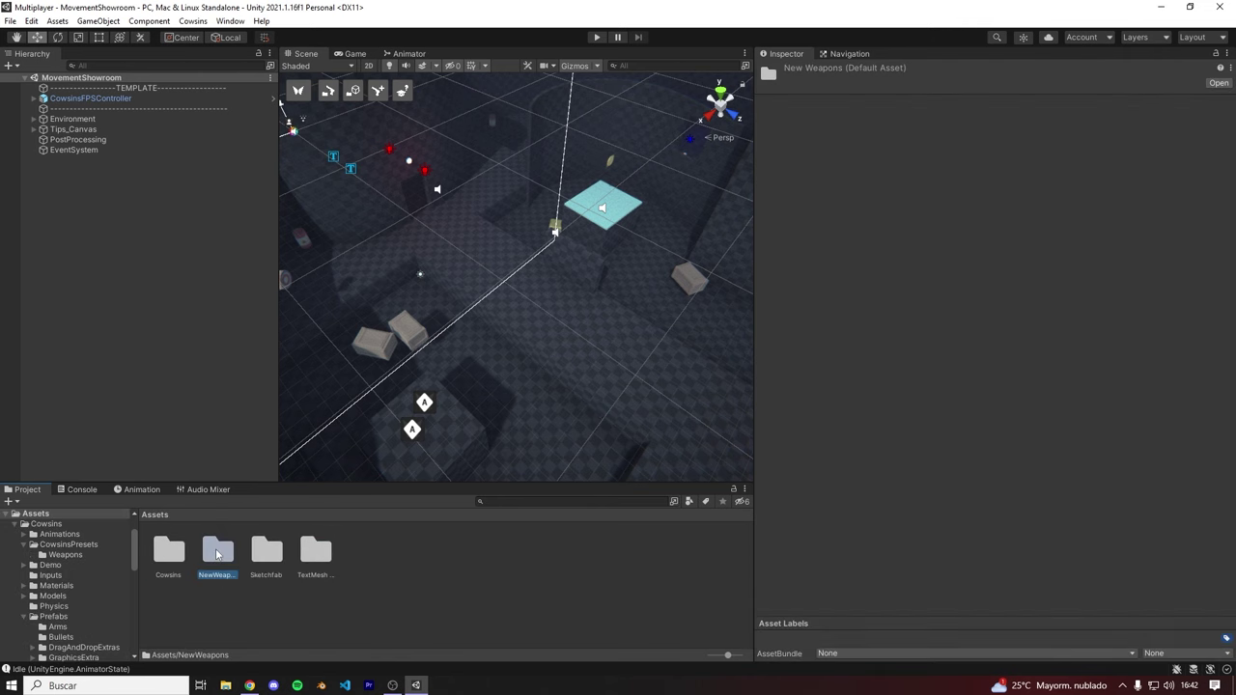
double_click(218, 553)
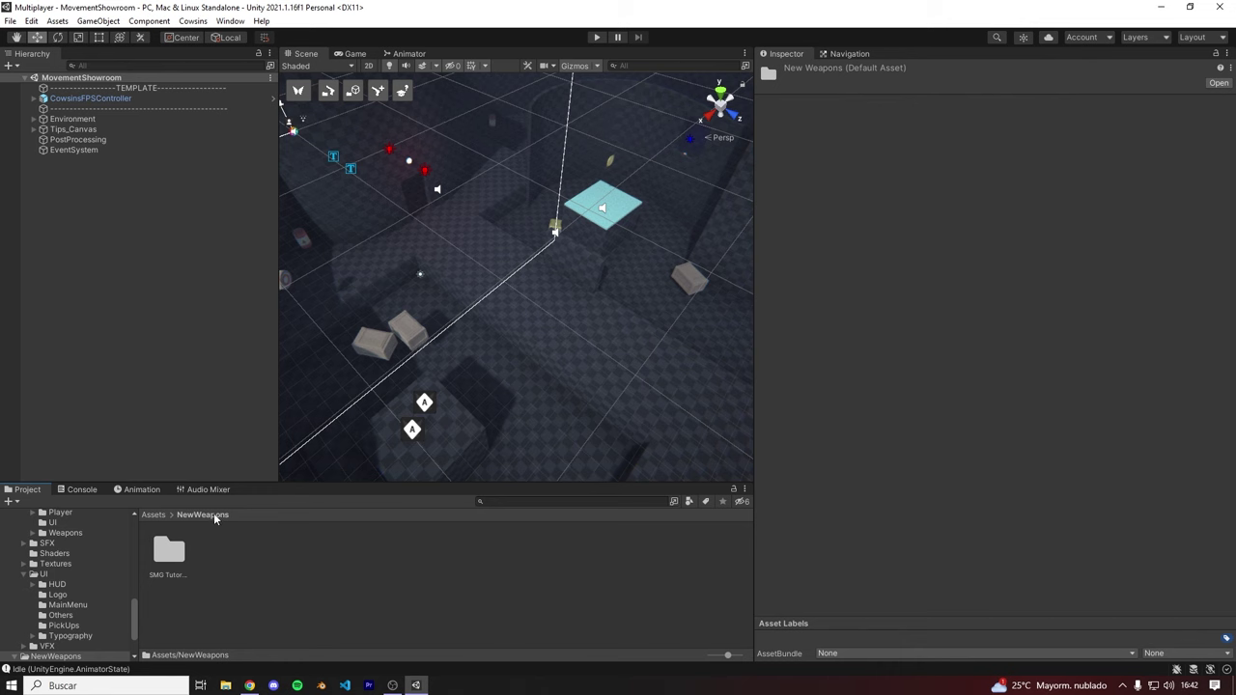
click(171, 561)
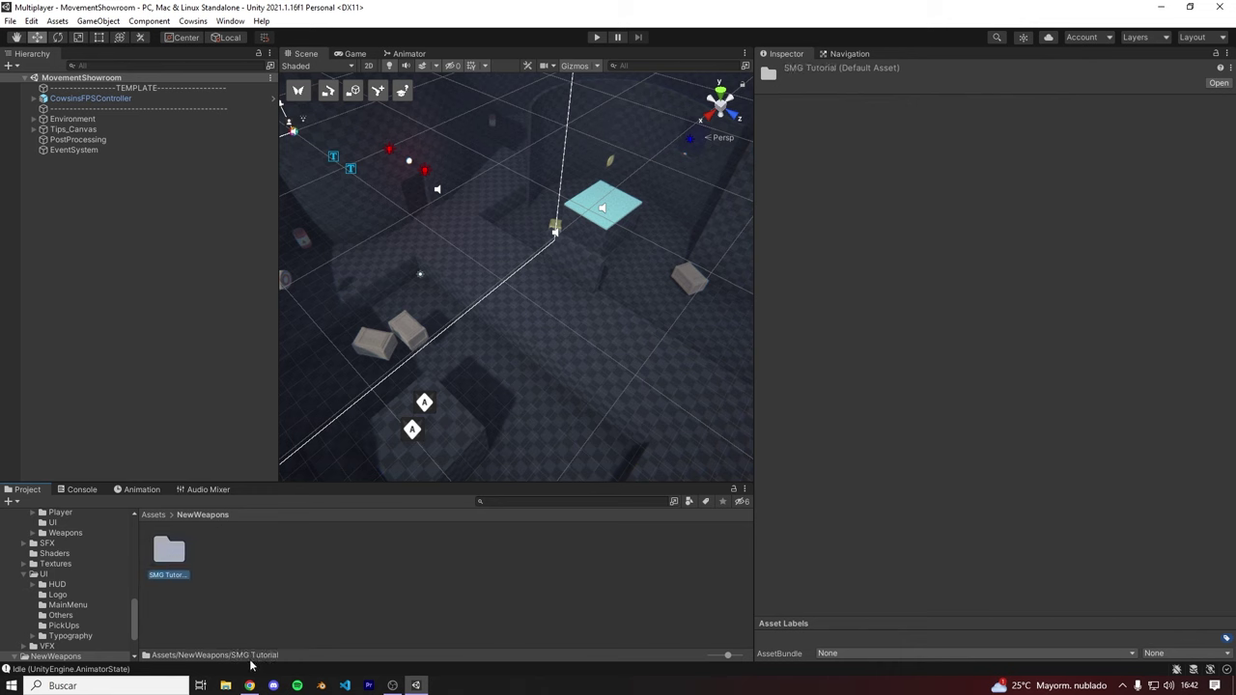
double_click(169, 554)
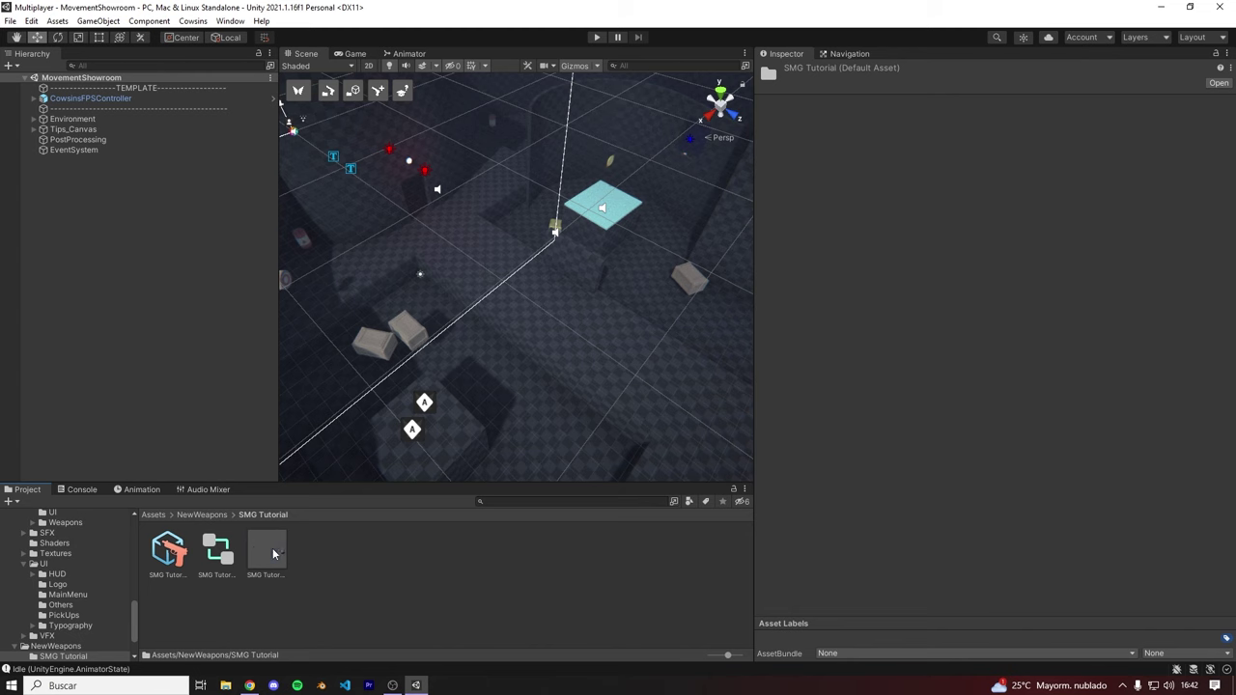
Step: Review the SMG Tutorial weapon asset's Shooting and Stats settings, and open its animator controller to view the states
click(267, 550)
click(170, 550)
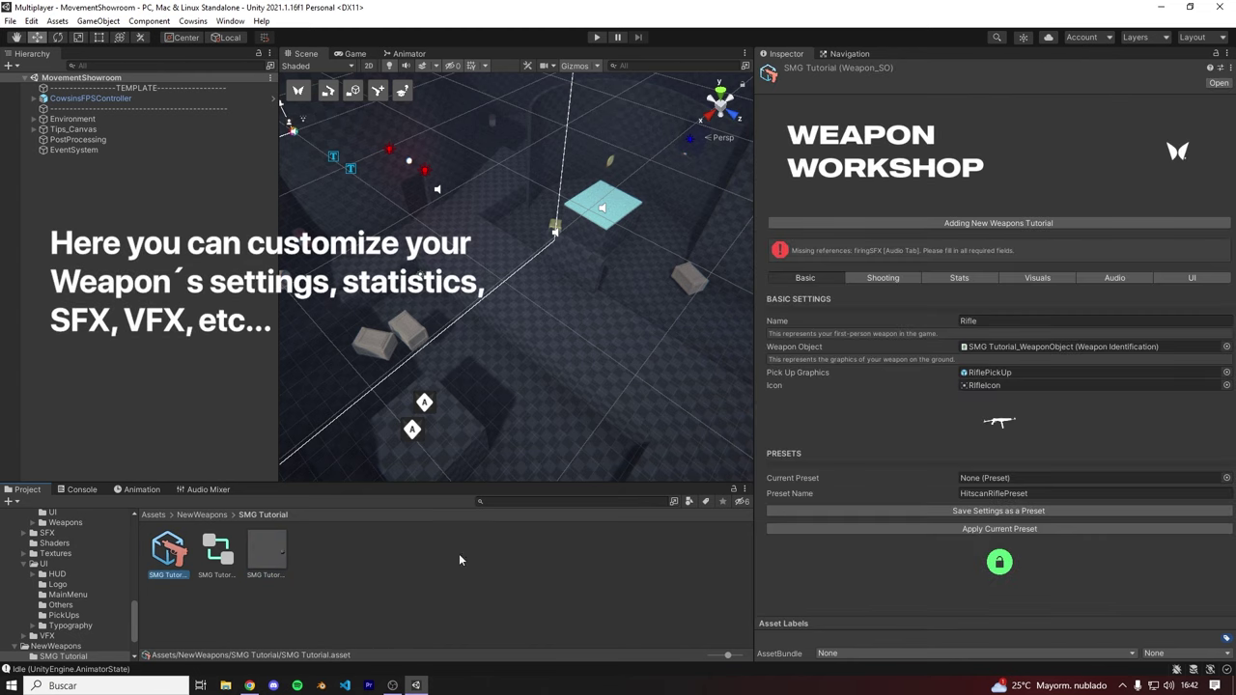
click(882, 278)
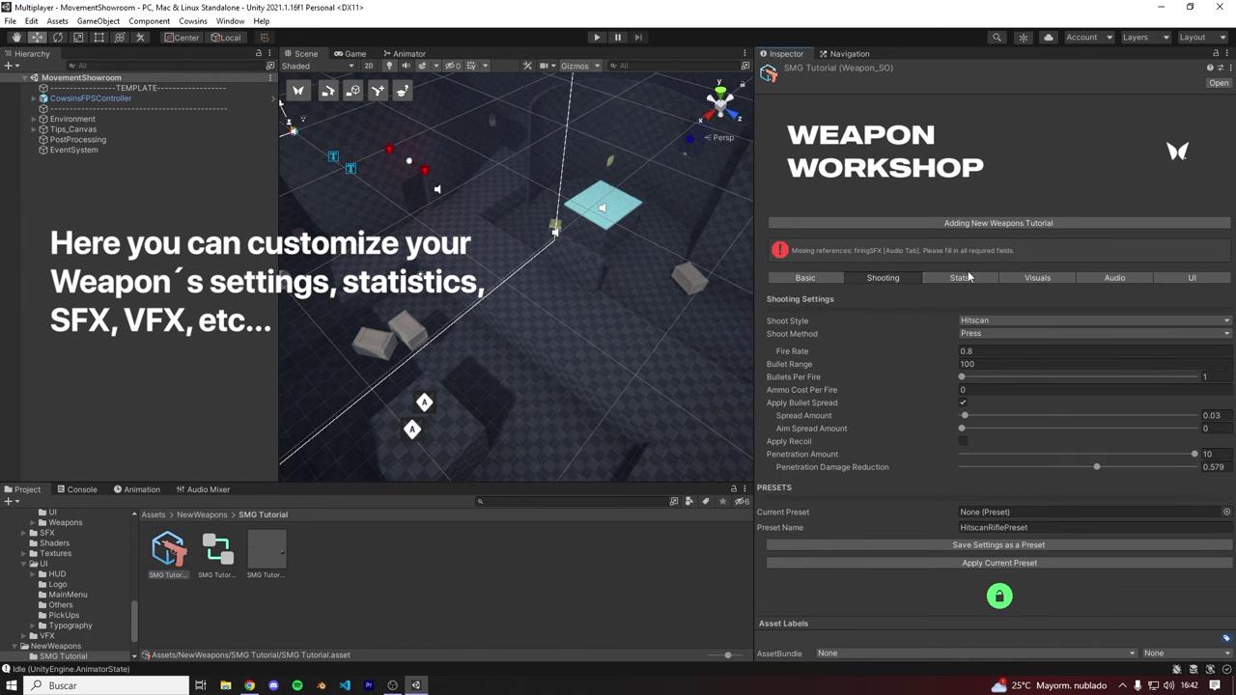
click(956, 277)
click(217, 551)
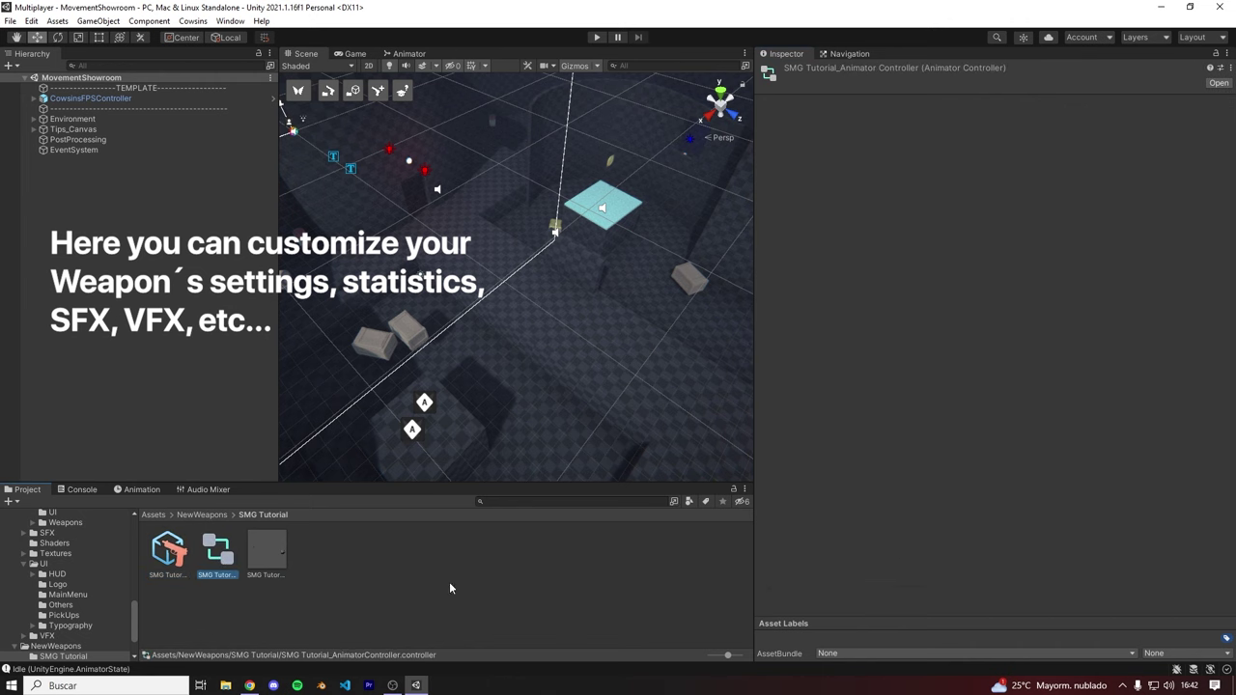
double_click(221, 558)
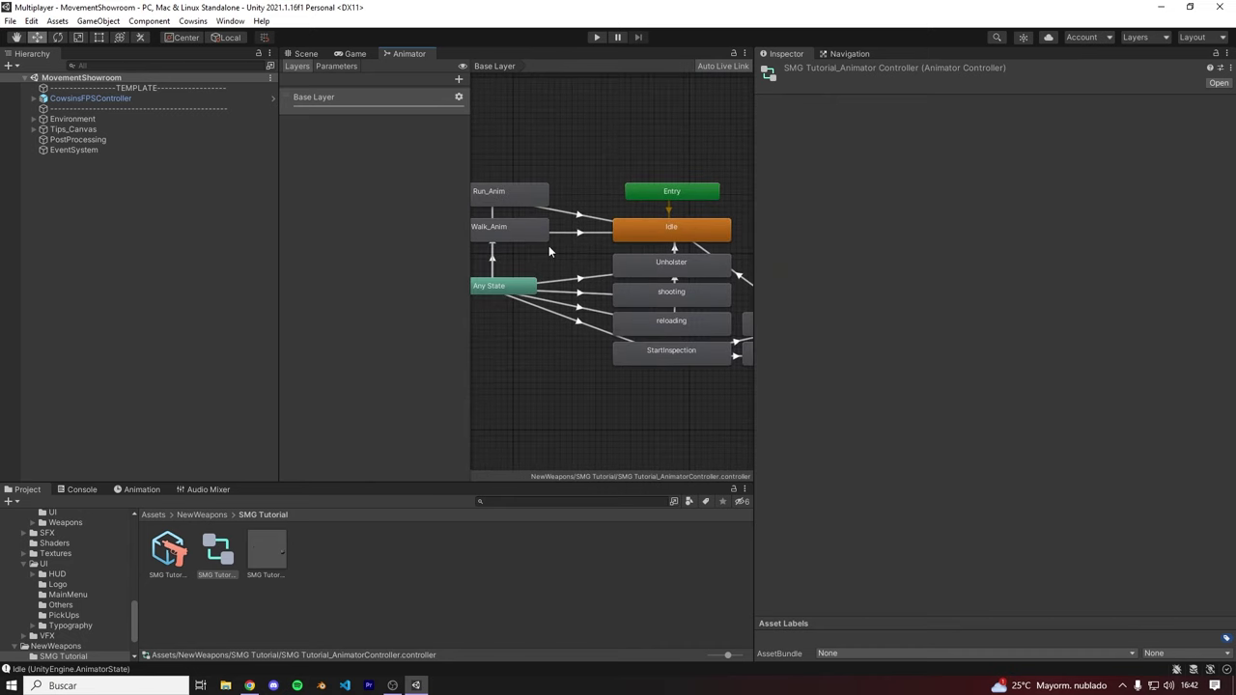
Step: Open the SMG Tutorial_WeaponObject prefab to inspect the weapon model up close, and return to the scene
click(262, 557)
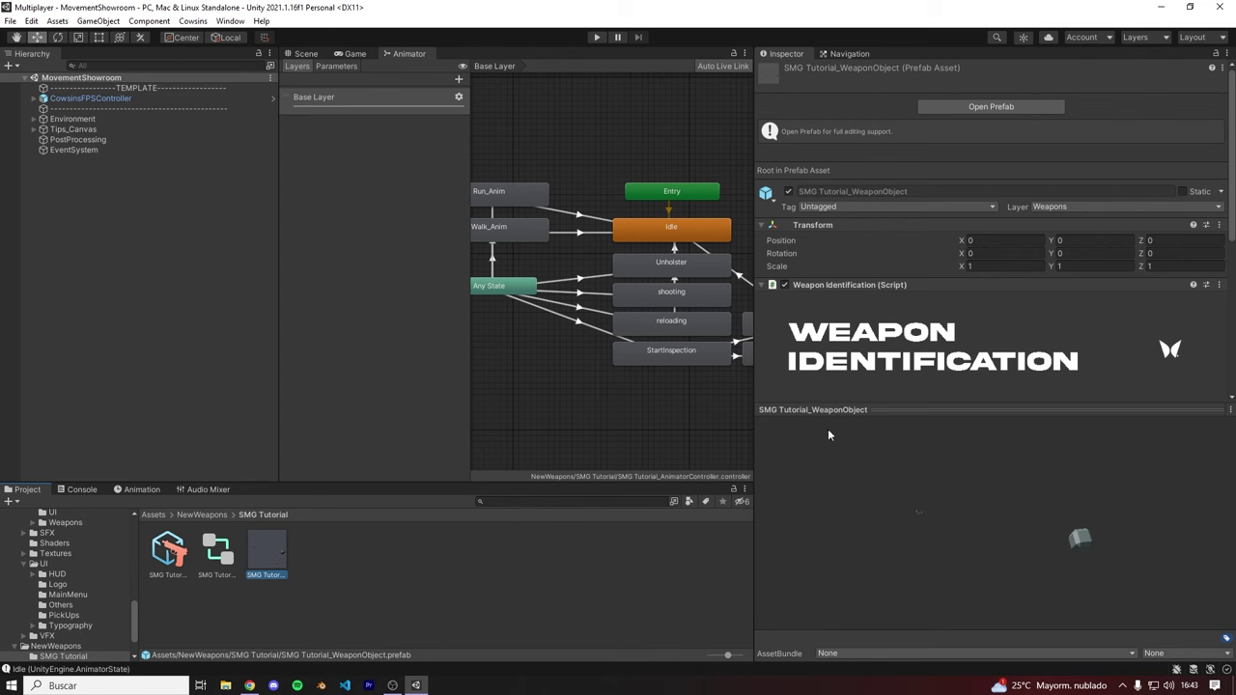
double_click(278, 565)
right_drag(573, 320, 580, 183)
key(w)
key(s)
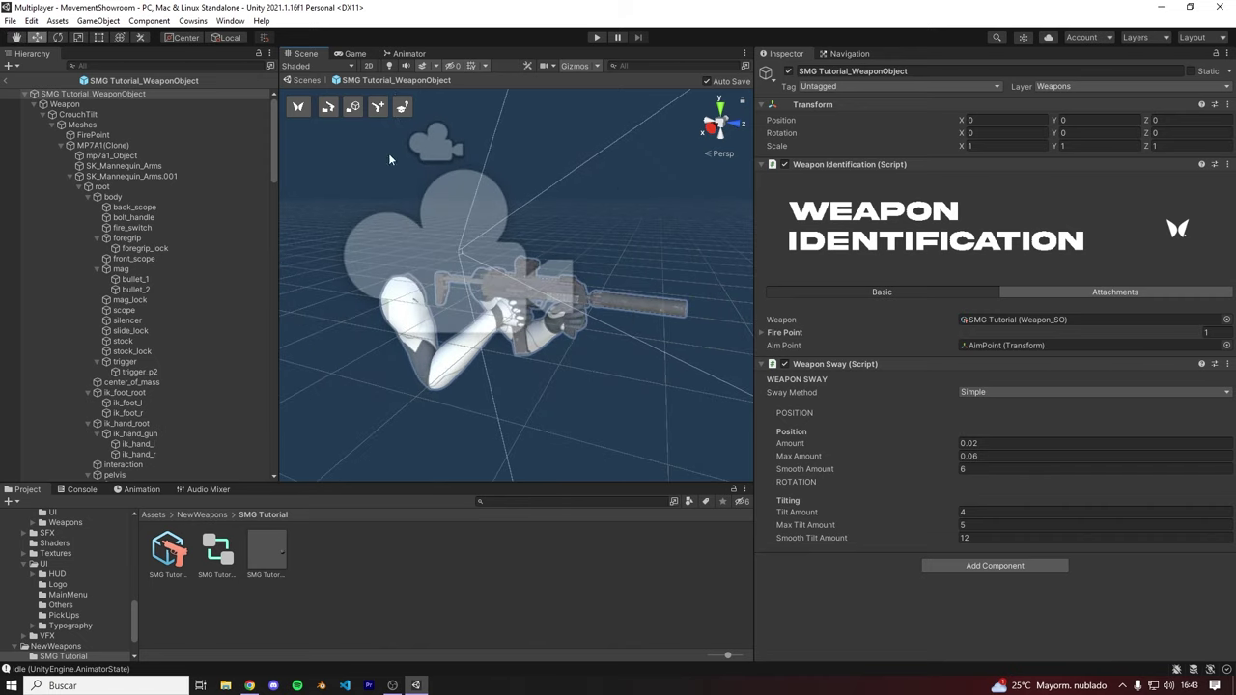
click(15, 84)
Step: Add an empty Shooting sound entry to the SMG Tutorial weapon's Audio SFX settings
click(168, 550)
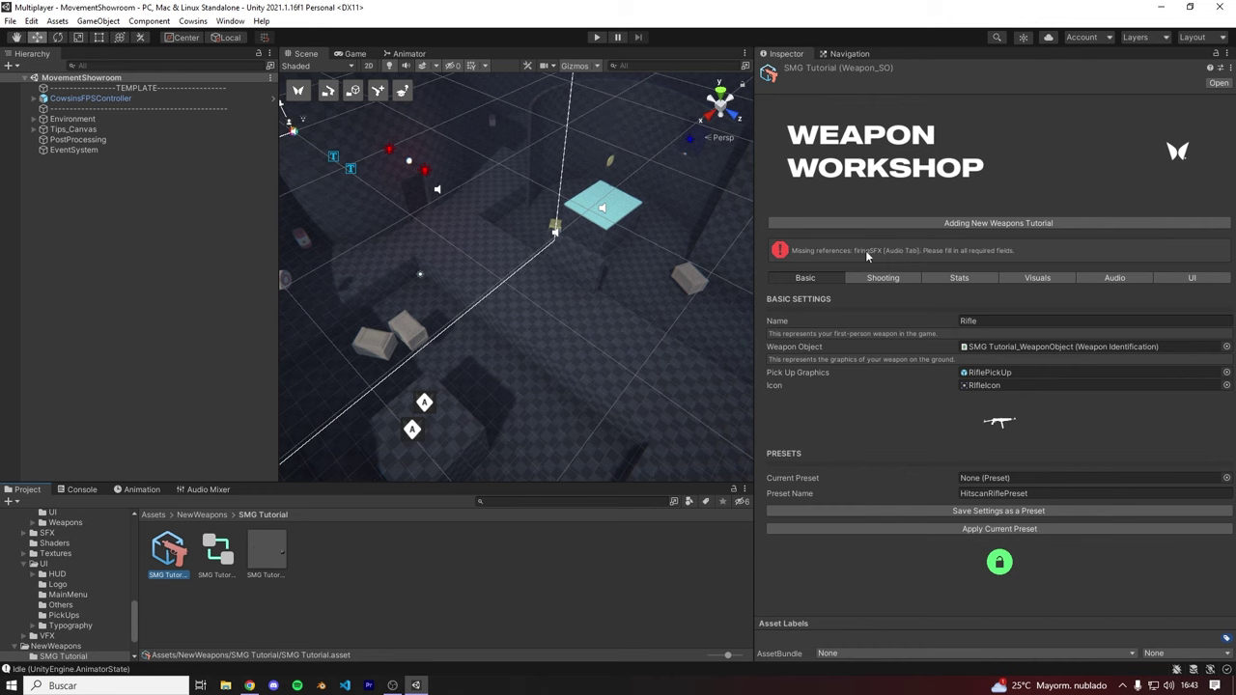
click(1108, 277)
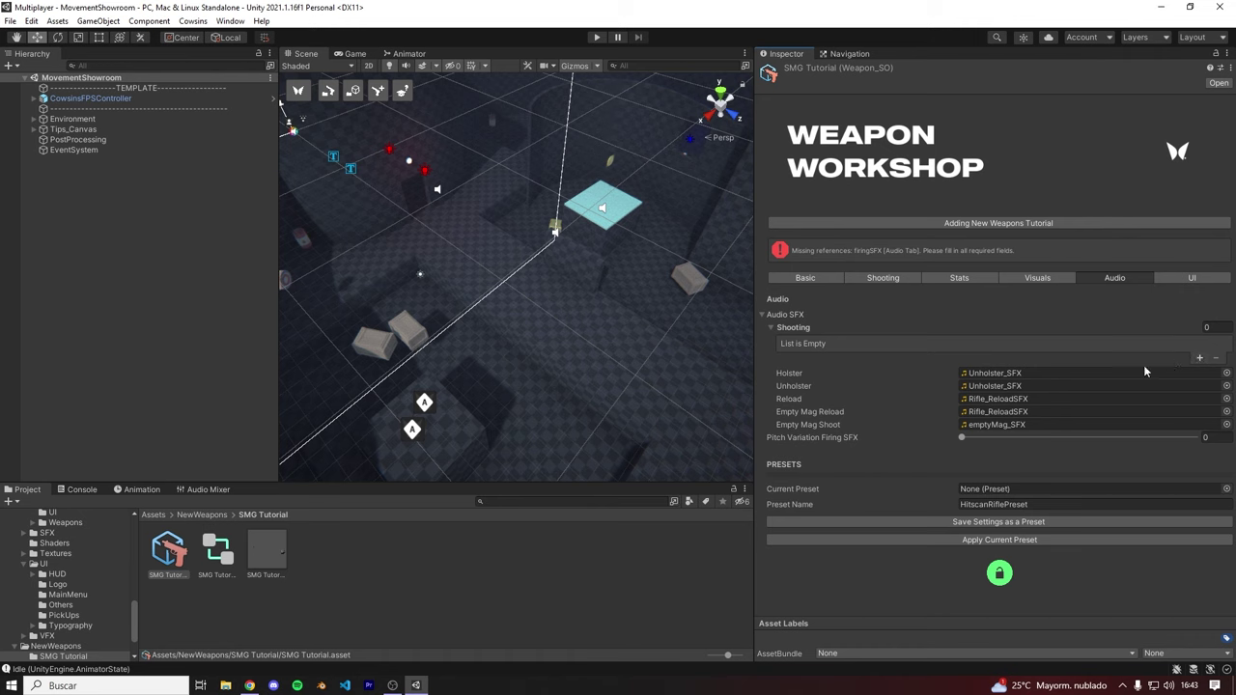
click(1200, 357)
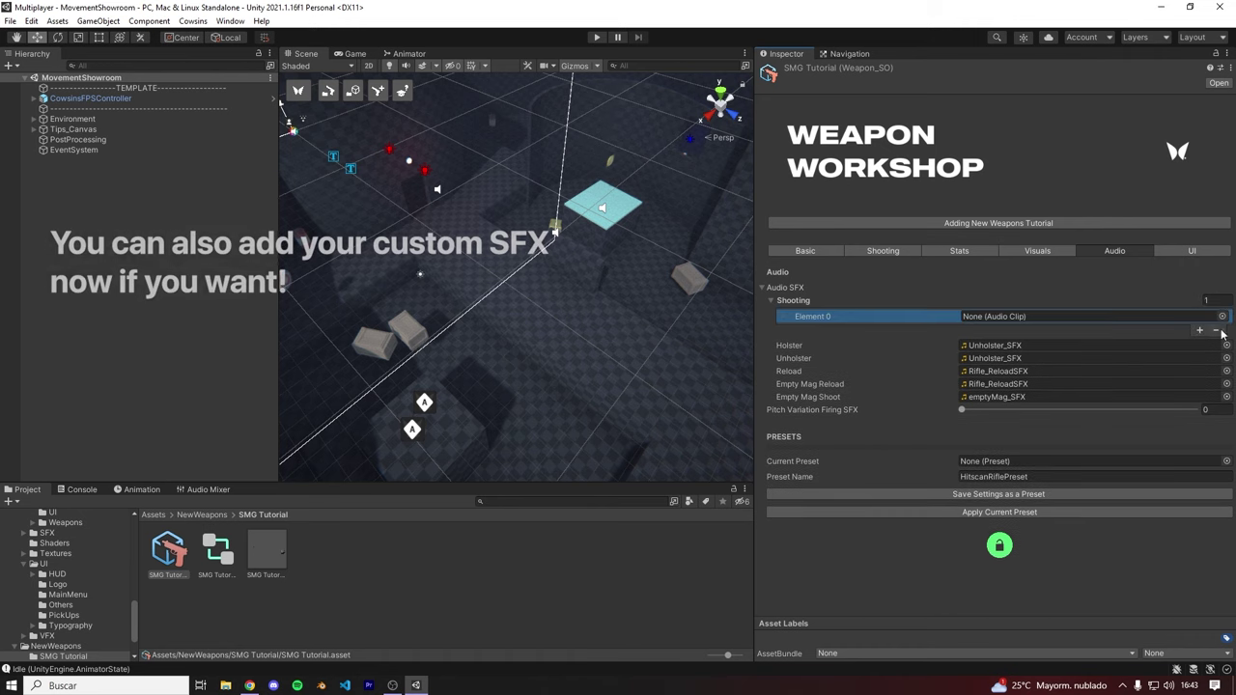
Step: Search the audio clips for "fire" and assign BurstRifle_Fire_SFX to the Shooting entry, collapsing the list when done
click(1222, 317)
text(sh)
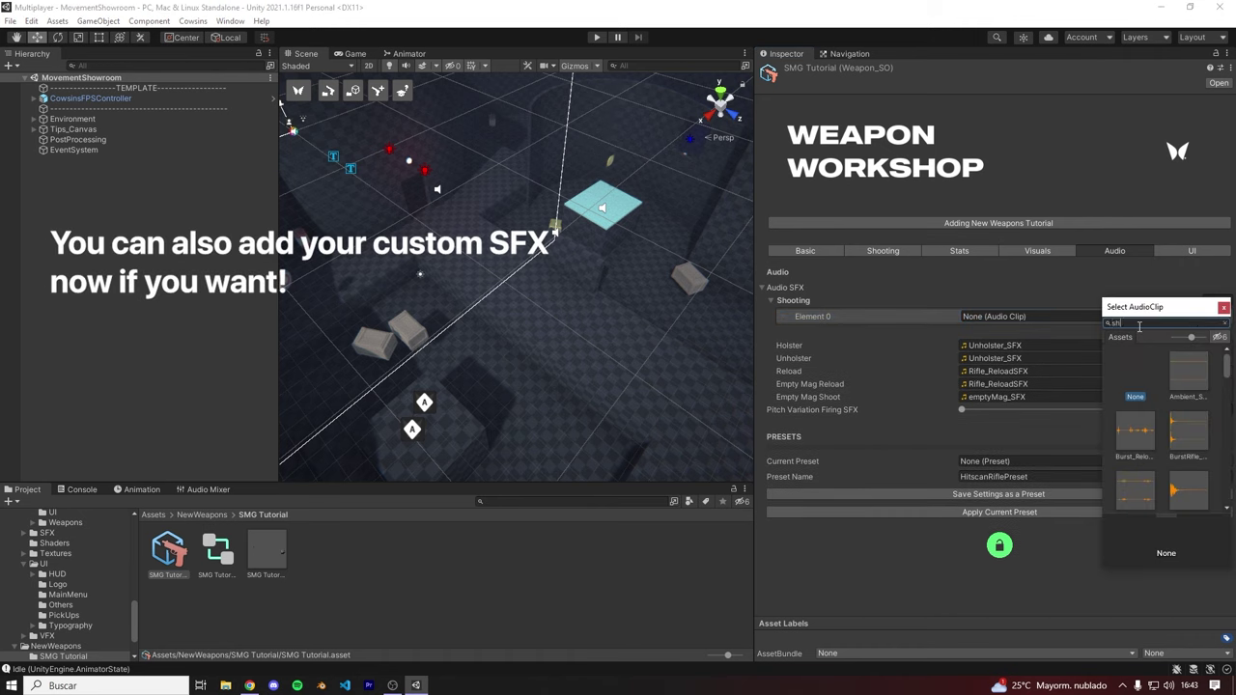
text(oot)
double_click(1136, 324)
text(fire)
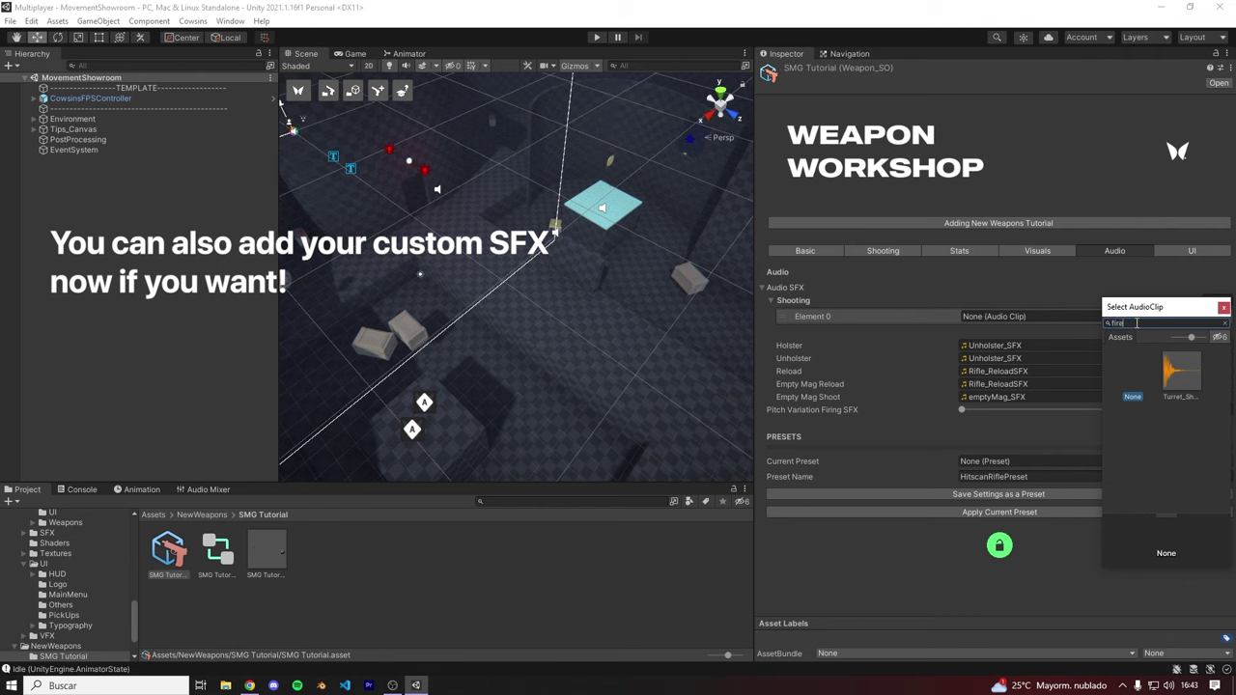
drag(1147, 309, 997, 309)
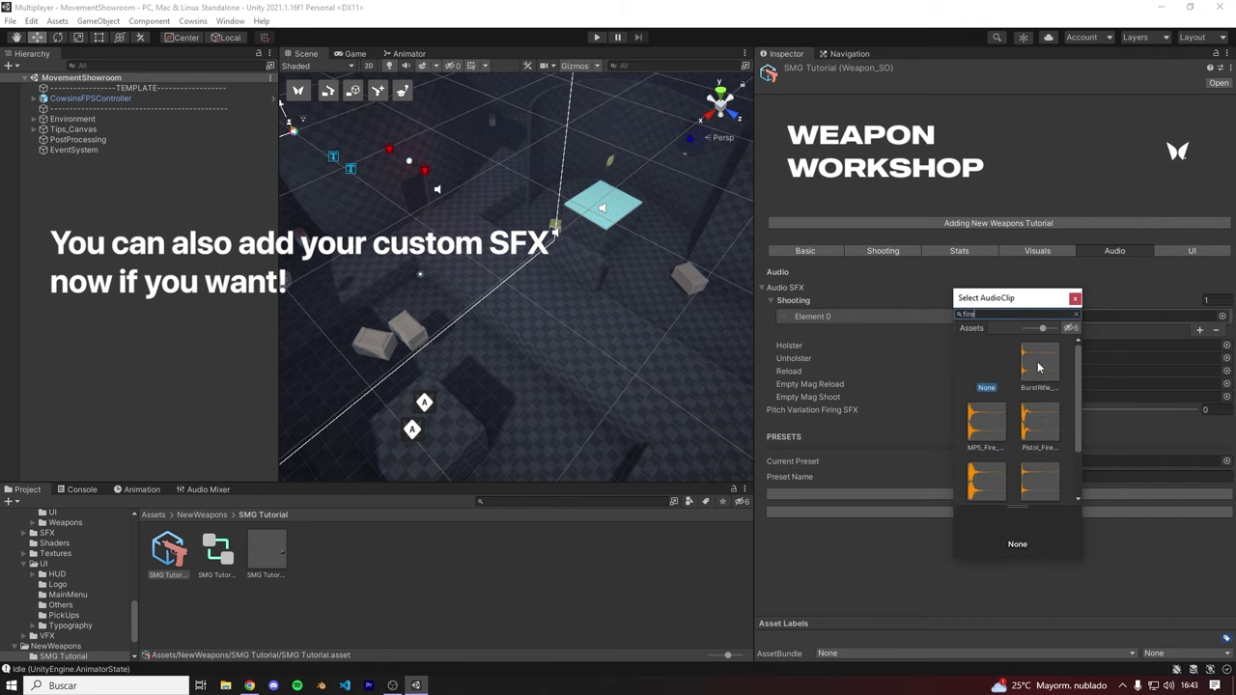
click(1039, 366)
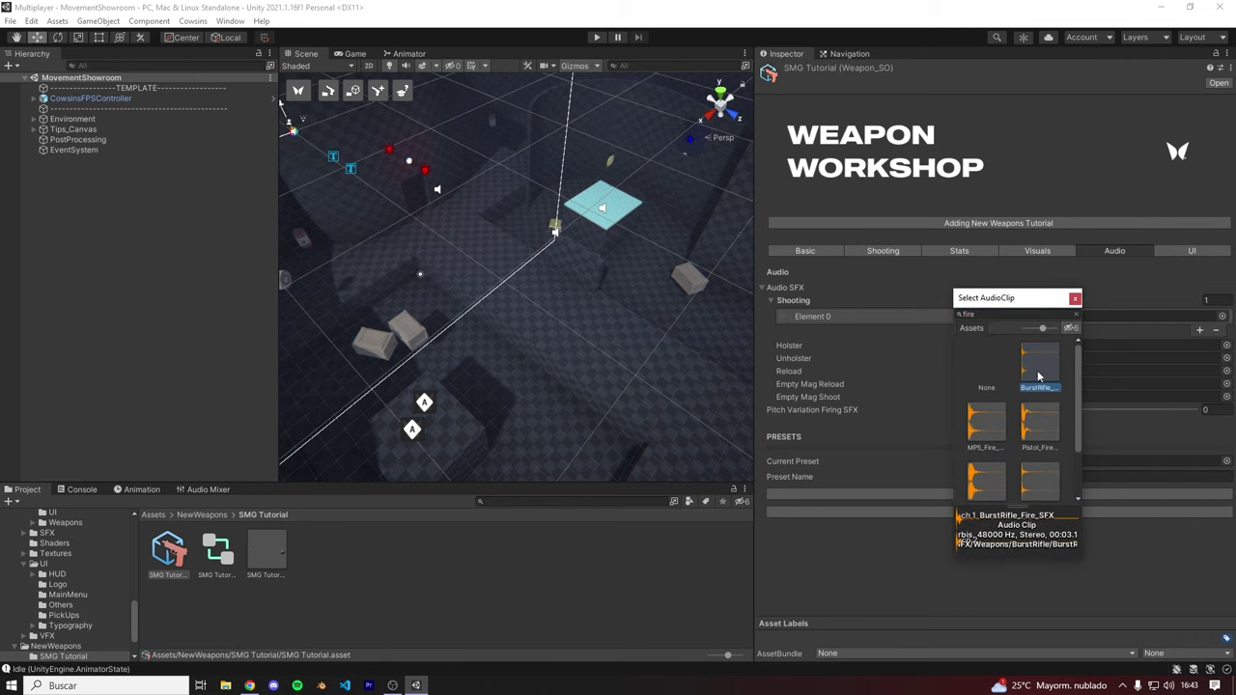
drag(1011, 307, 932, 280)
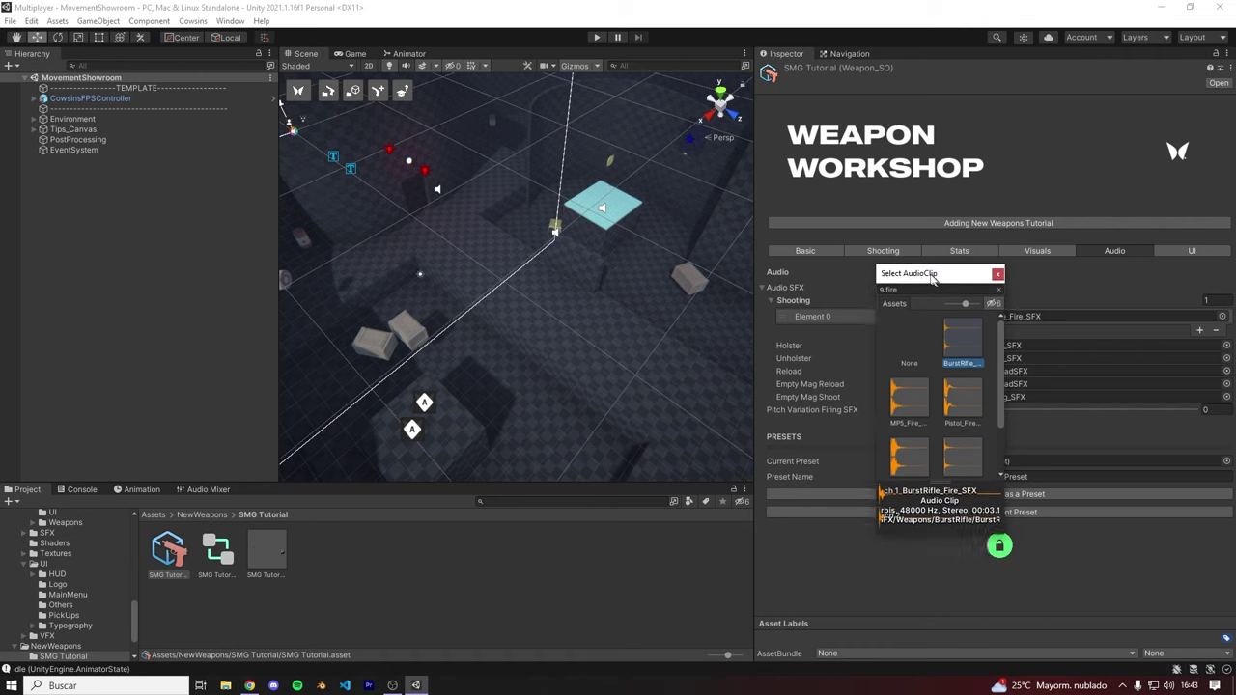
double_click(961, 345)
click(773, 301)
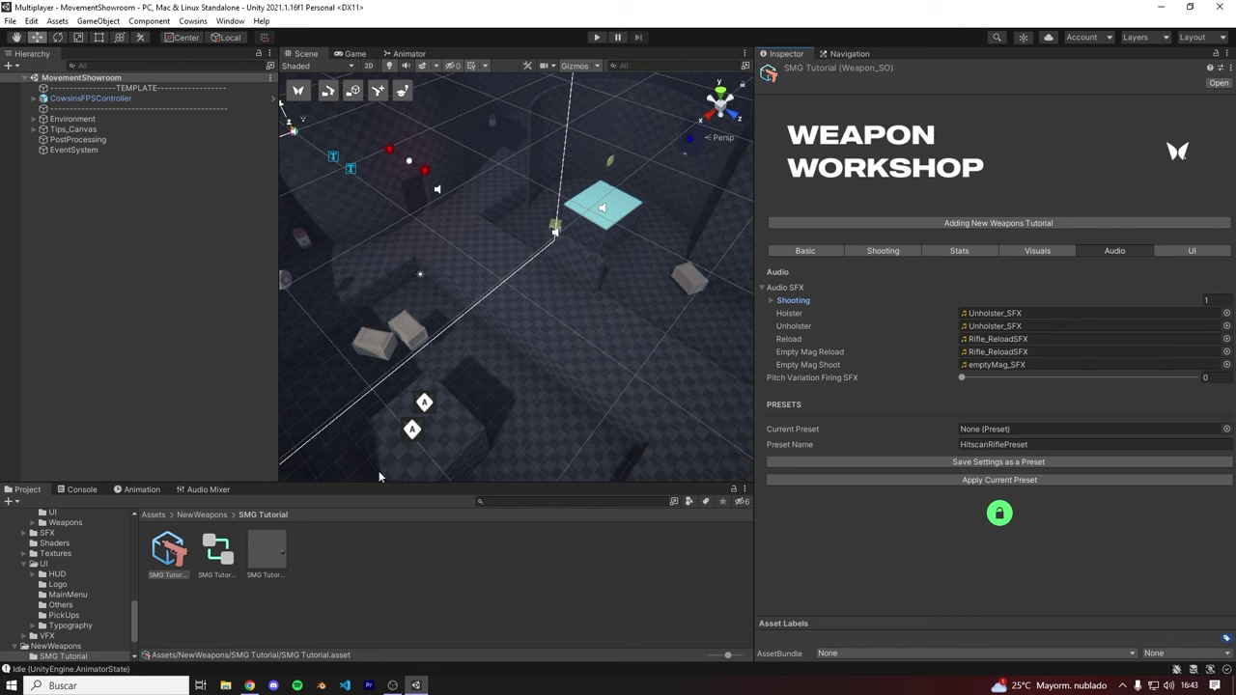
Step: Review the Shooting settings of the SMG Tutorial weapon asset once more
click(267, 555)
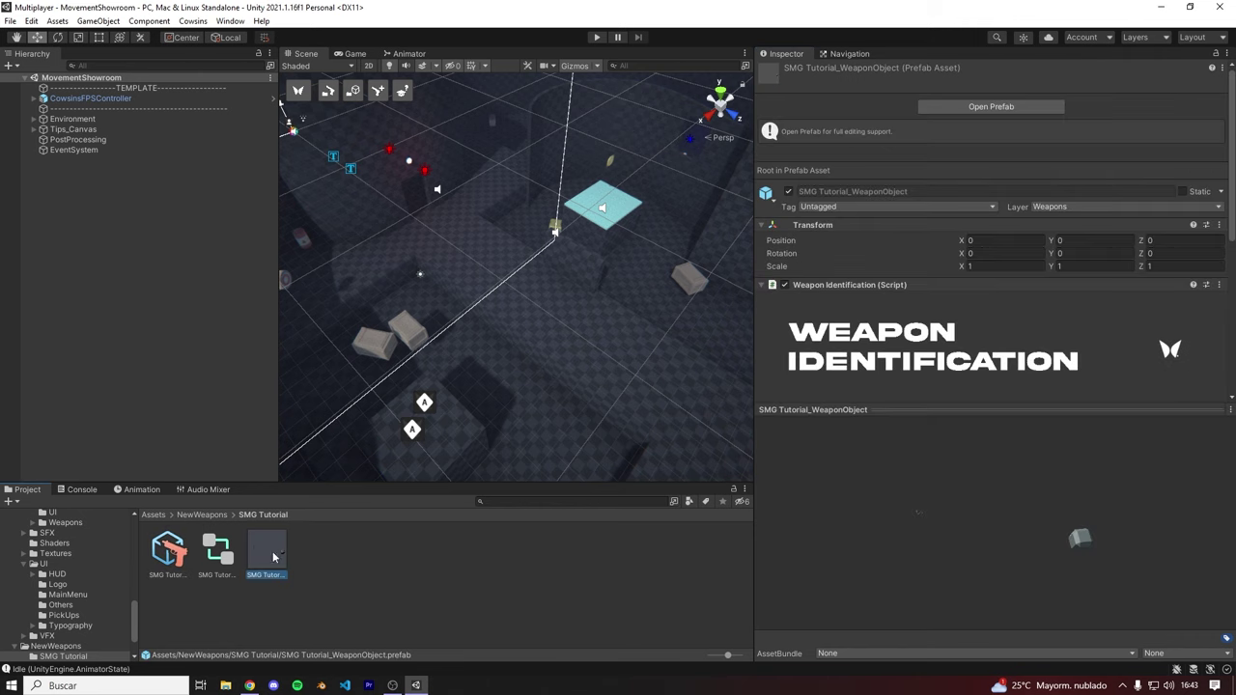
click(172, 550)
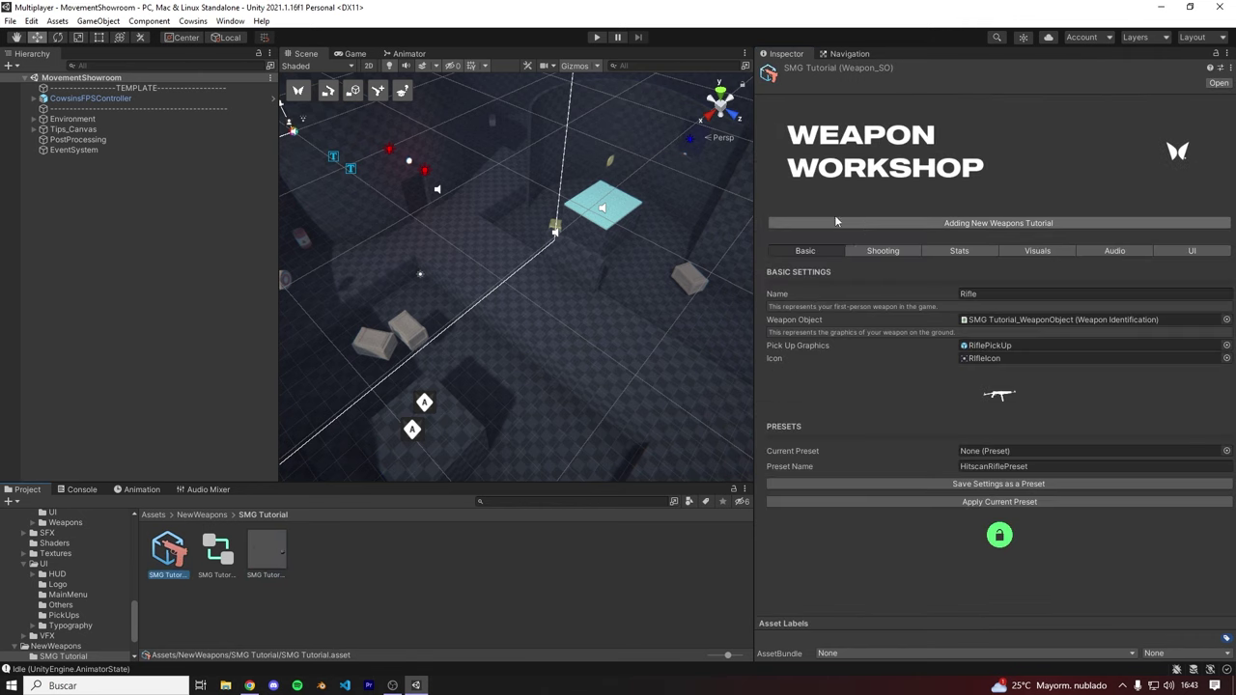
click(883, 251)
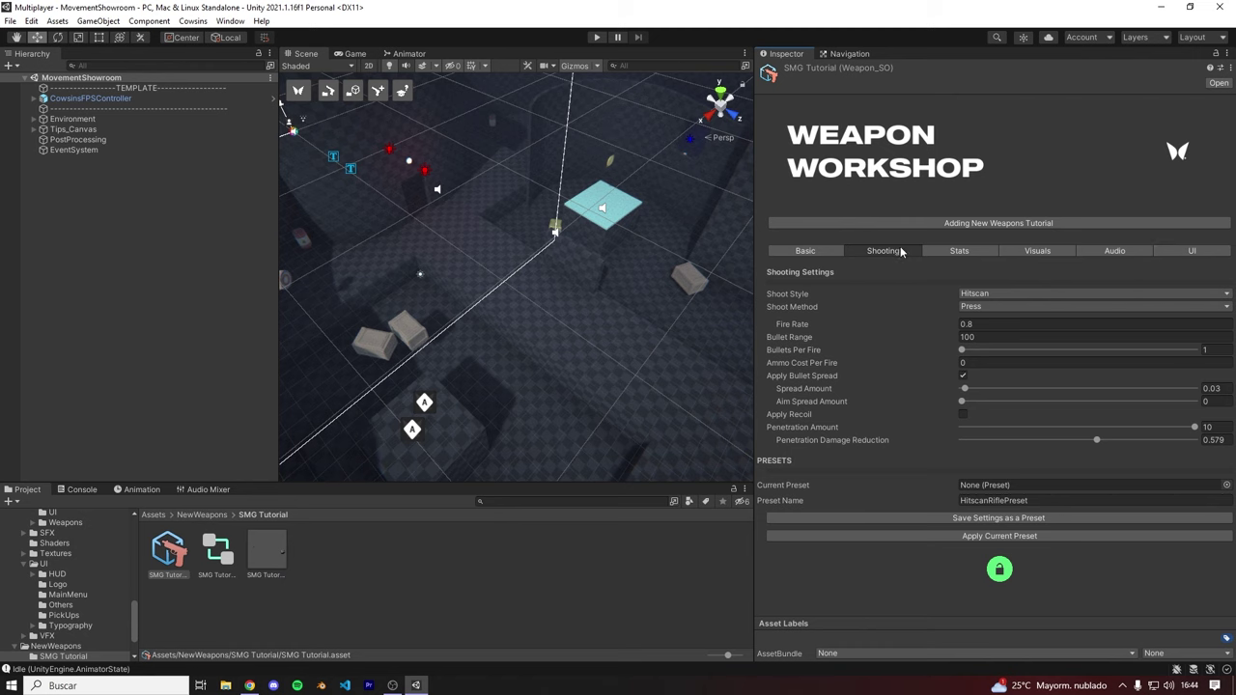
Step: Open the SMG Tutorial_WeaponObject prefab for editing, collapse the children of MP7A1(Clone) and select that object
click(267, 555)
double_click(271, 557)
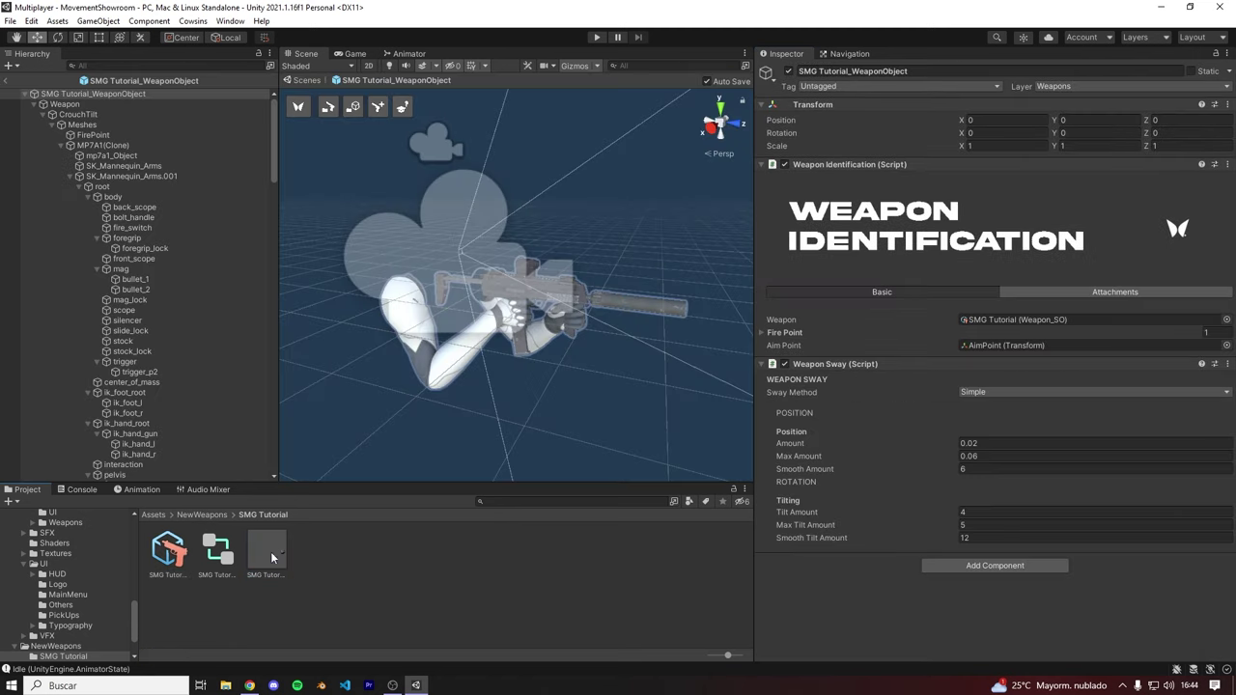
click(44, 115)
click(43, 115)
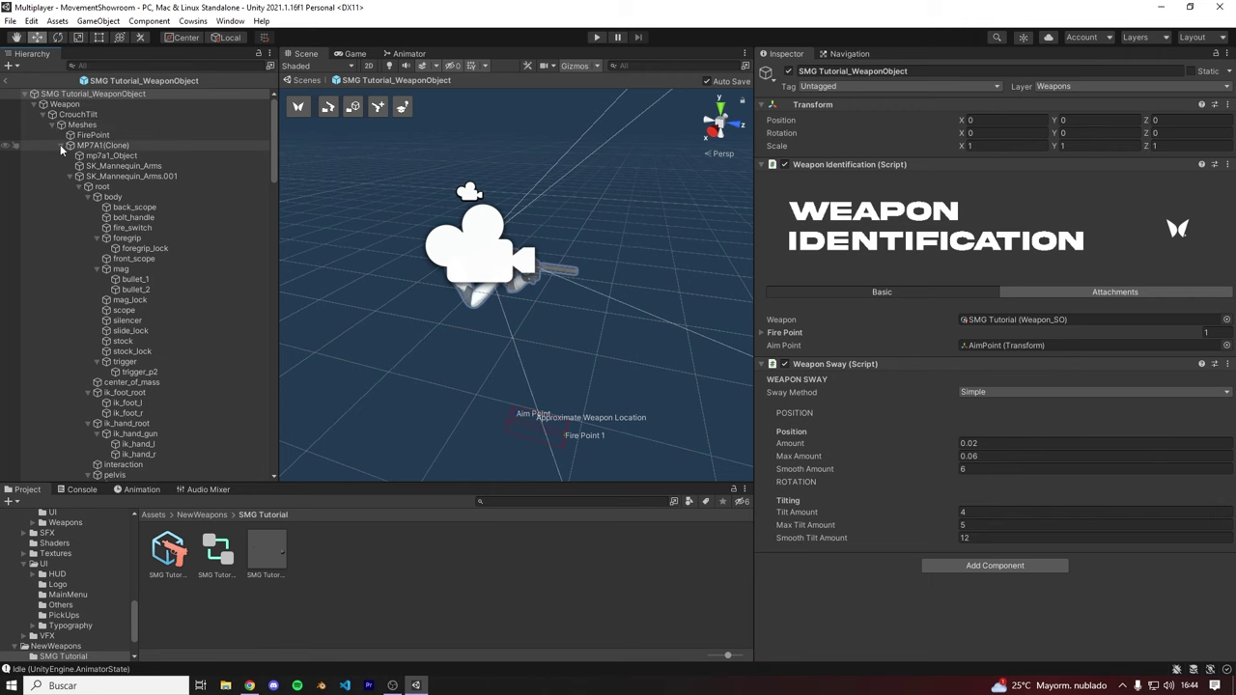
click(60, 144)
click(66, 145)
mouse_move(412, 218)
alt+mouse_down()
mouse_move(503, 249)
mouse_move(487, 242)
mouse_move(497, 232)
alt+mouse_up()
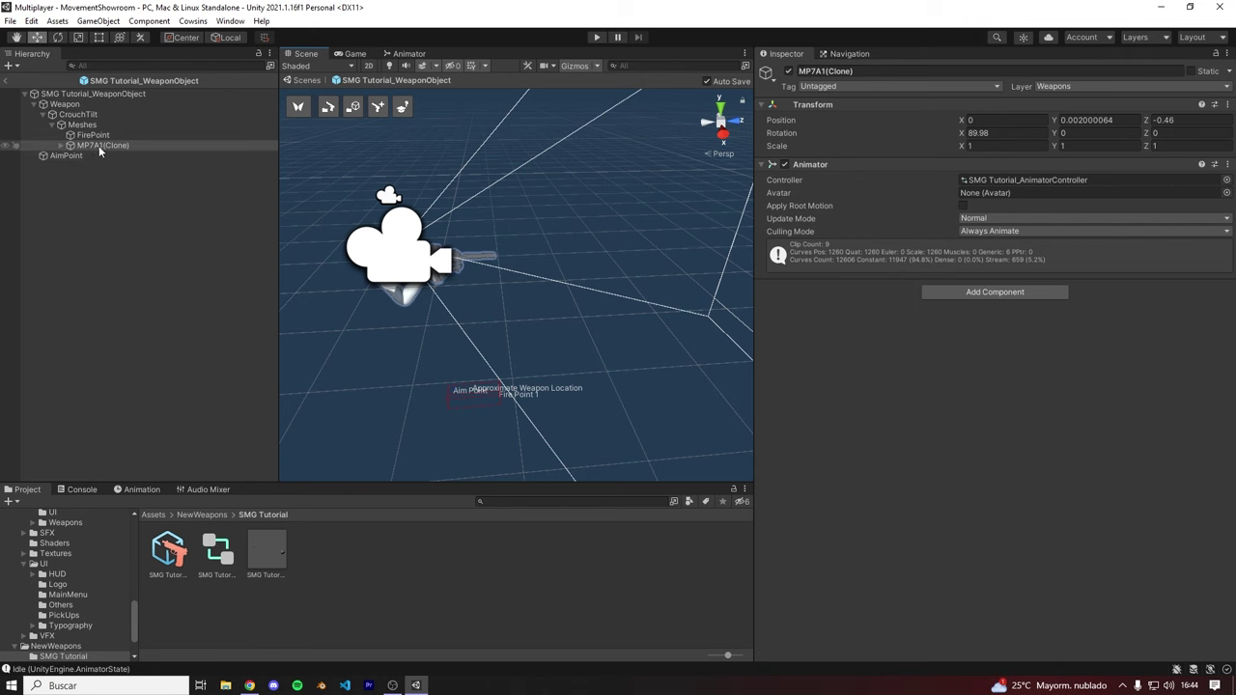
double_click(128, 145)
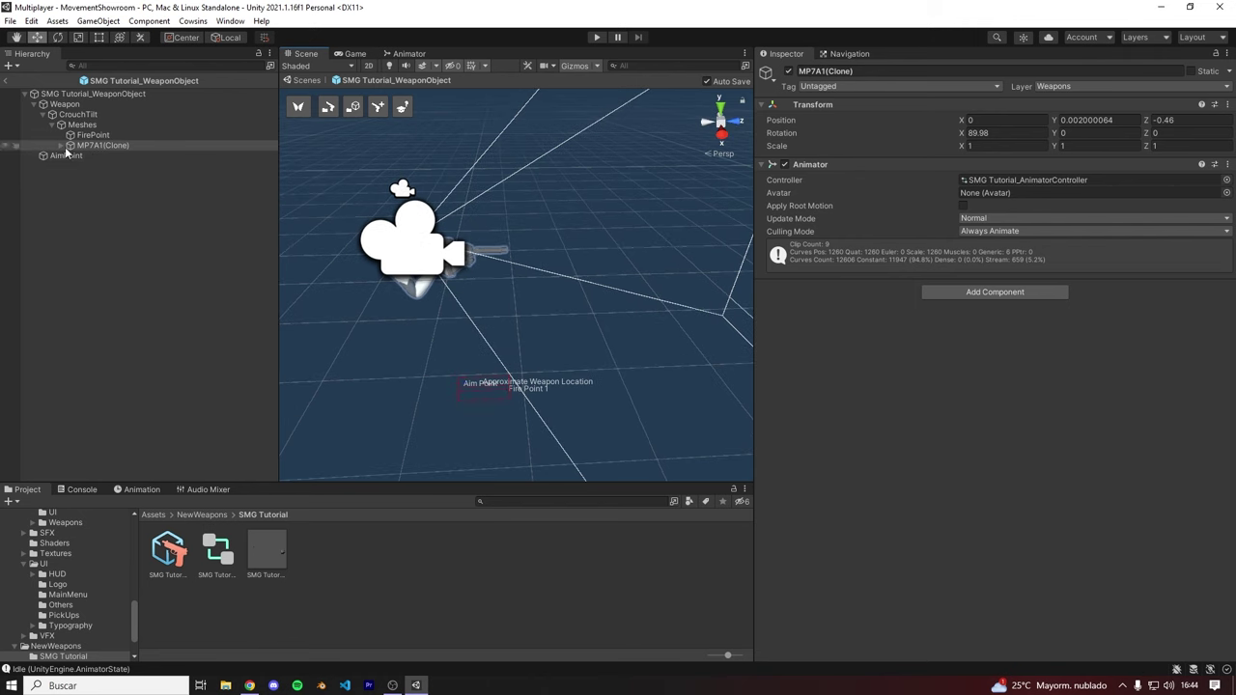
Step: Delete the Camera object under the head bone of the MP7A1(Clone) model in the weapon prefab
right_drag(463, 261, 435, 248)
alt+drag(435, 246, 551, 252)
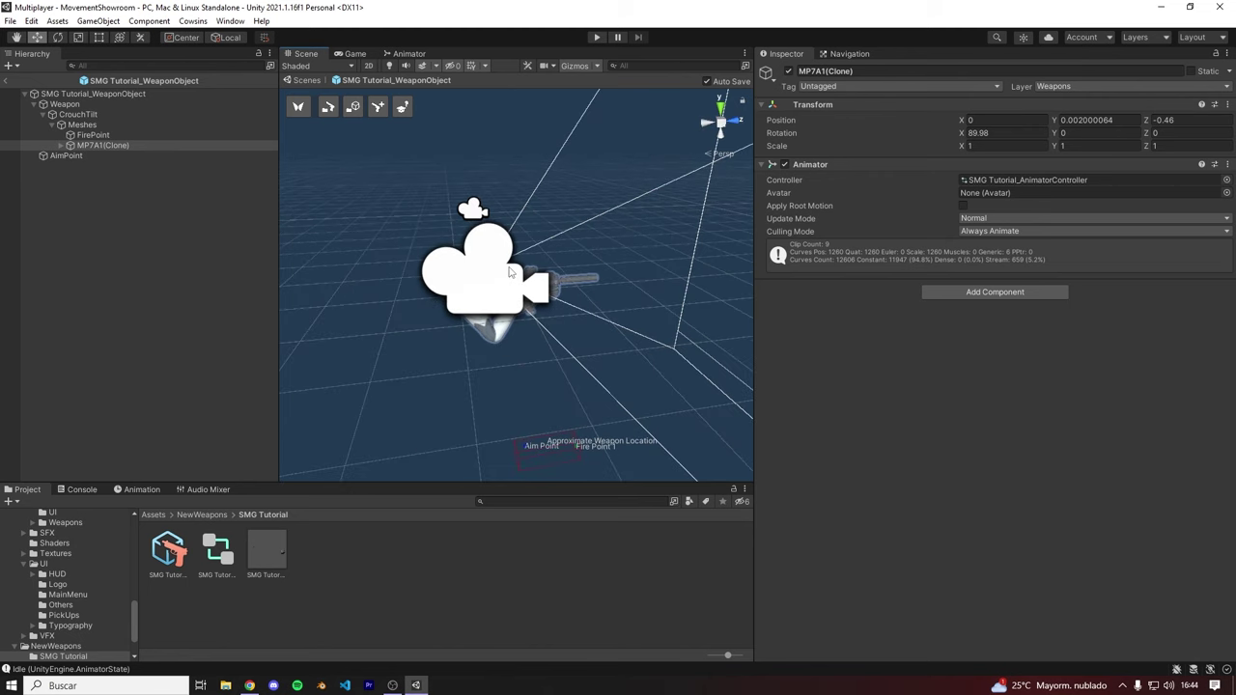
alt+drag(511, 272, 506, 263)
alt+scroll(506, 264, up, 3)
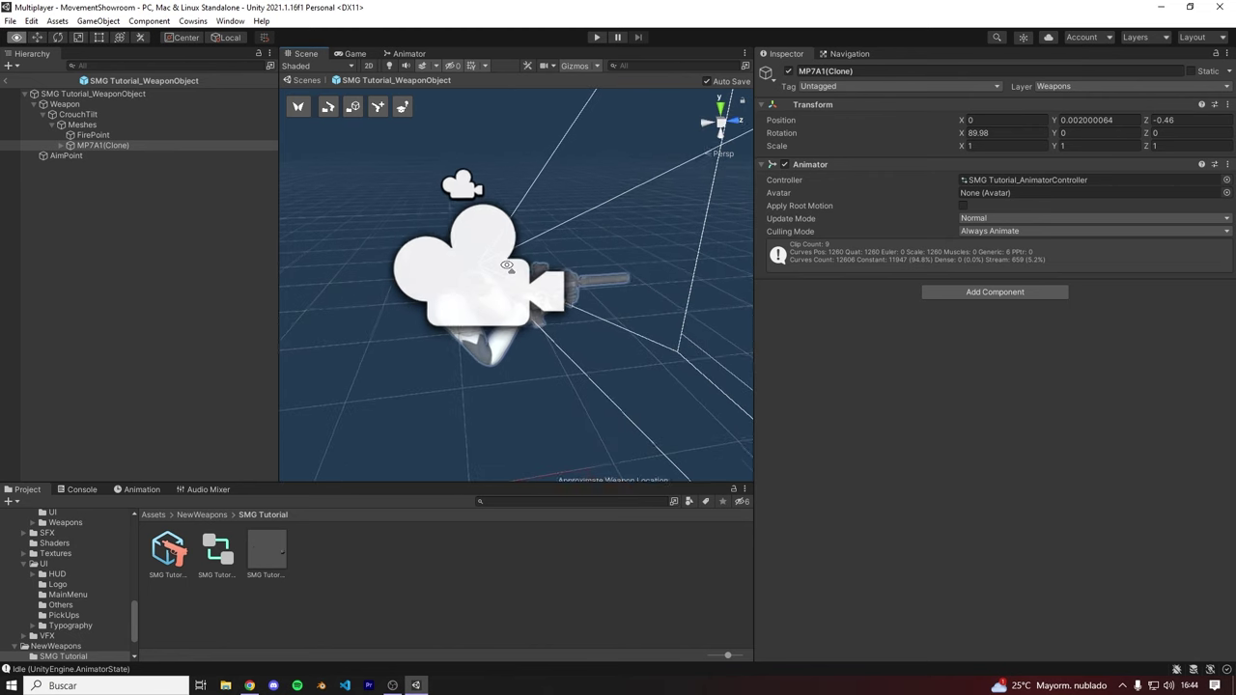
scroll(506, 265, down, 2)
click(506, 265)
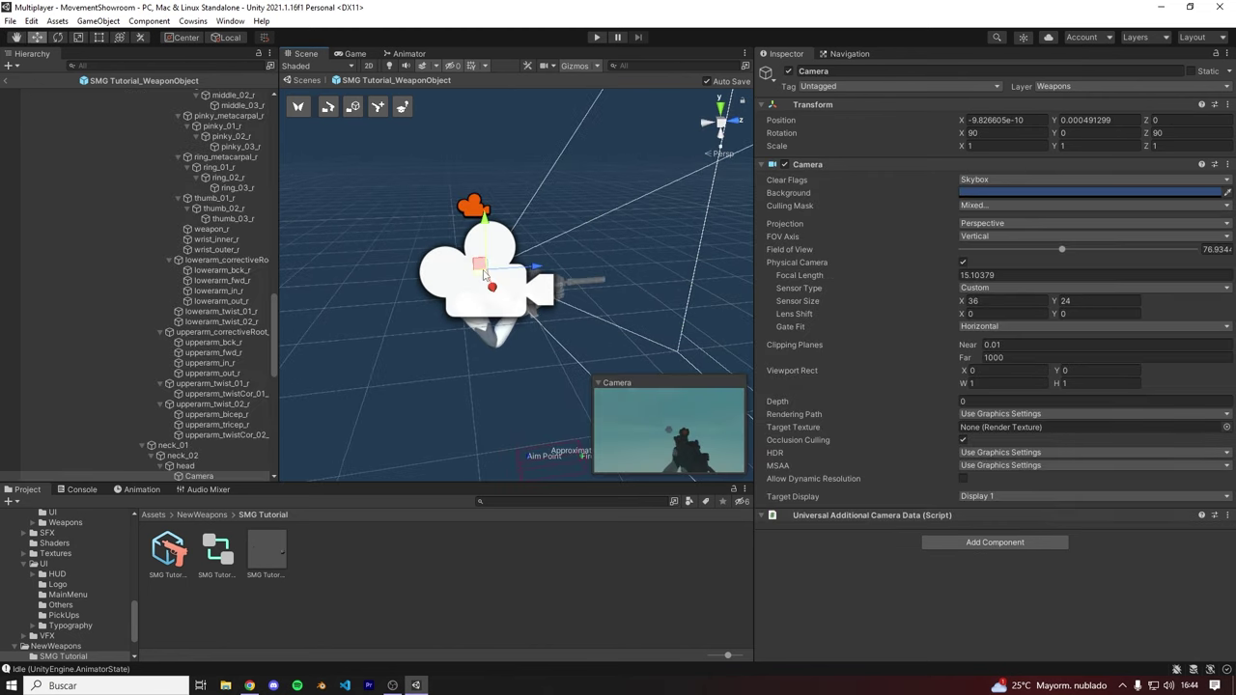
drag(280, 455, 296, 455)
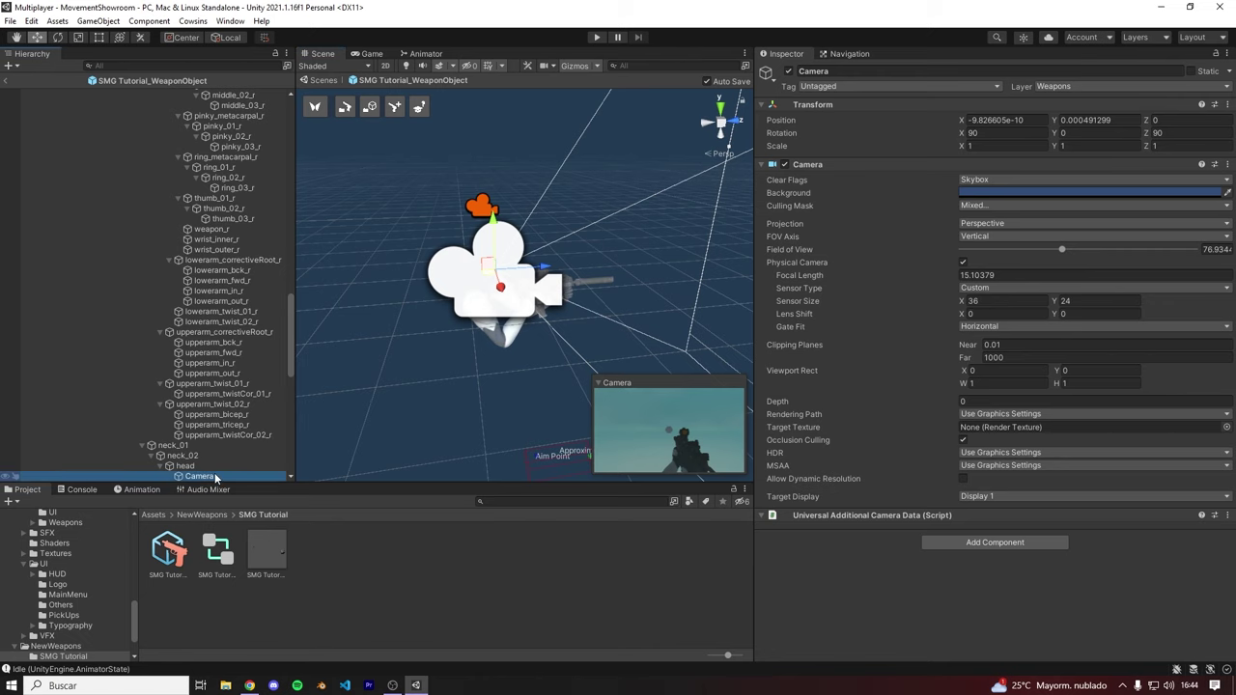
key(Delete)
scroll(284, 270, up, 10)
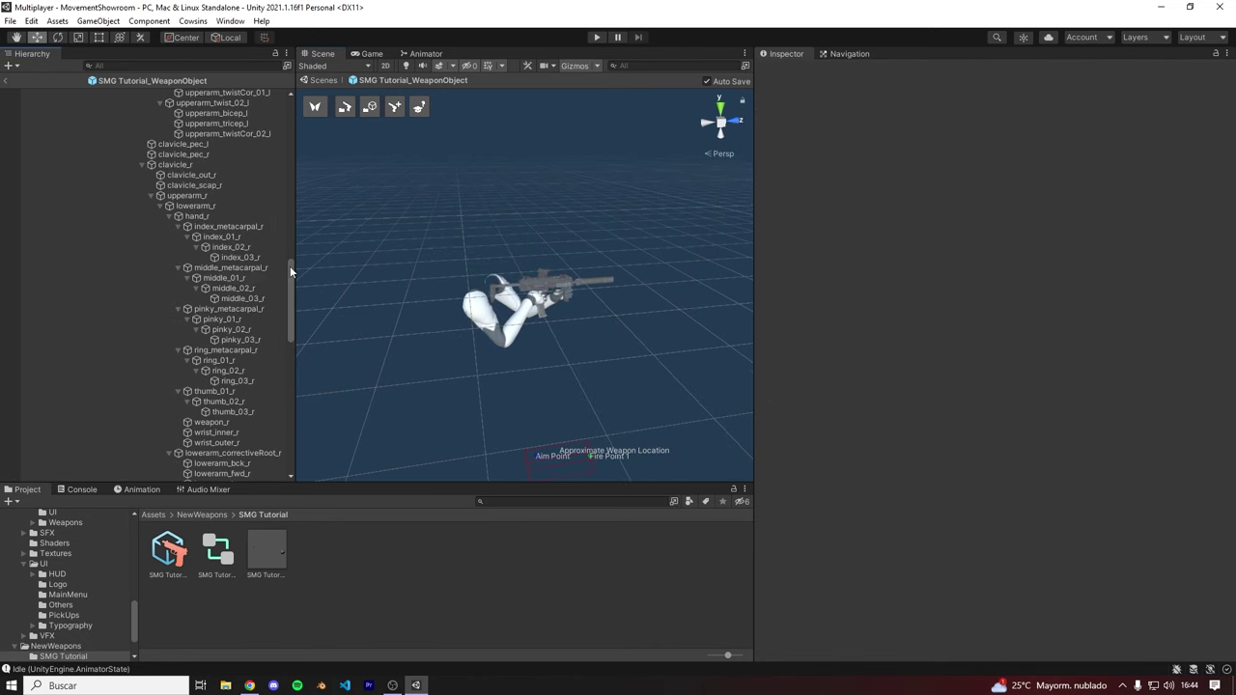
scroll(290, 265, up, 10)
Step: Delete the Viewer_Cube mesh that came with the MP7A1(Clone) model from the weapon prefab
click(35, 104)
click(54, 104)
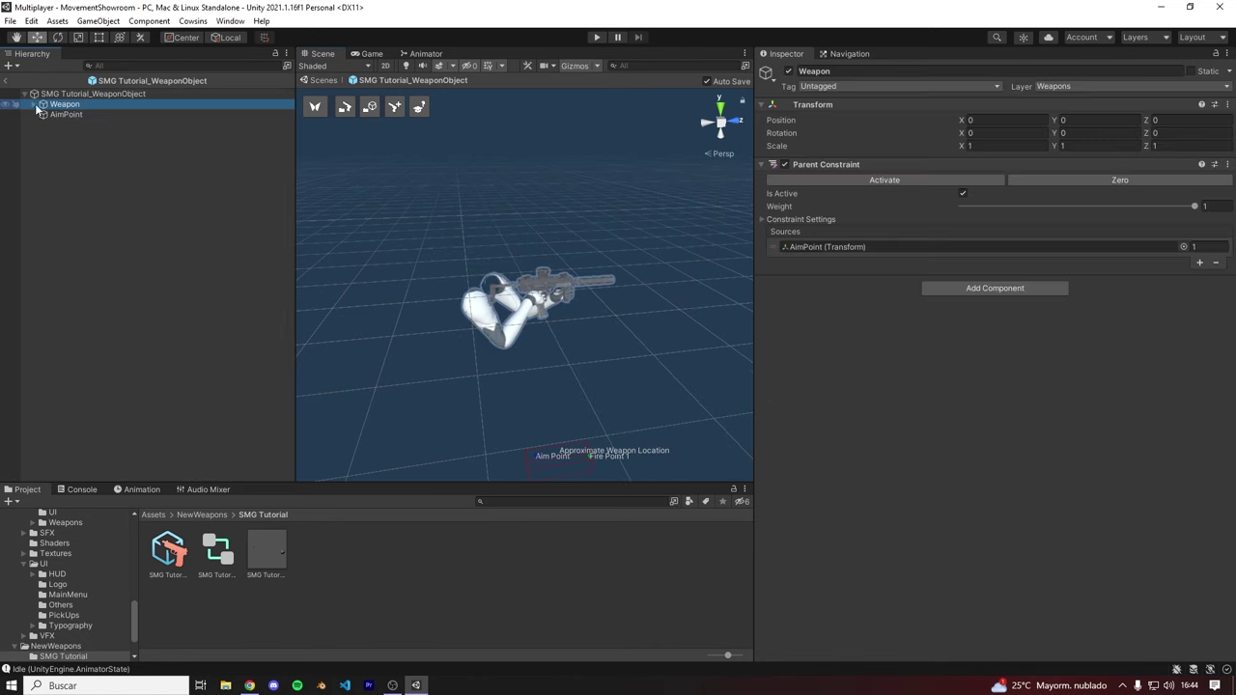
click(34, 104)
click(62, 144)
click(81, 145)
mouse_move(450, 257)
right_down()
mouse_move(452, 279)
mouse_move(520, 274)
mouse_move(647, 209)
mouse_move(666, 215)
right_up()
scroll(519, 275, up, 2)
click(635, 210)
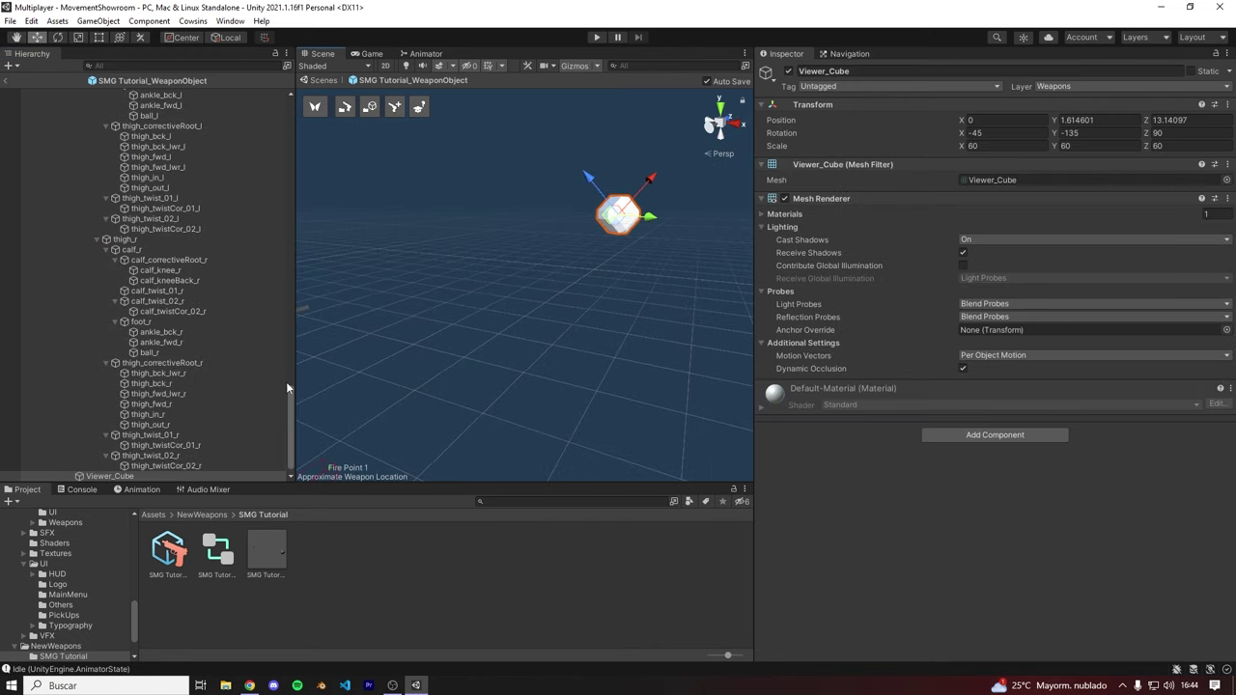
scroll(256, 439, down, 1)
key(Delete)
right_drag(657, 238, 496, 280)
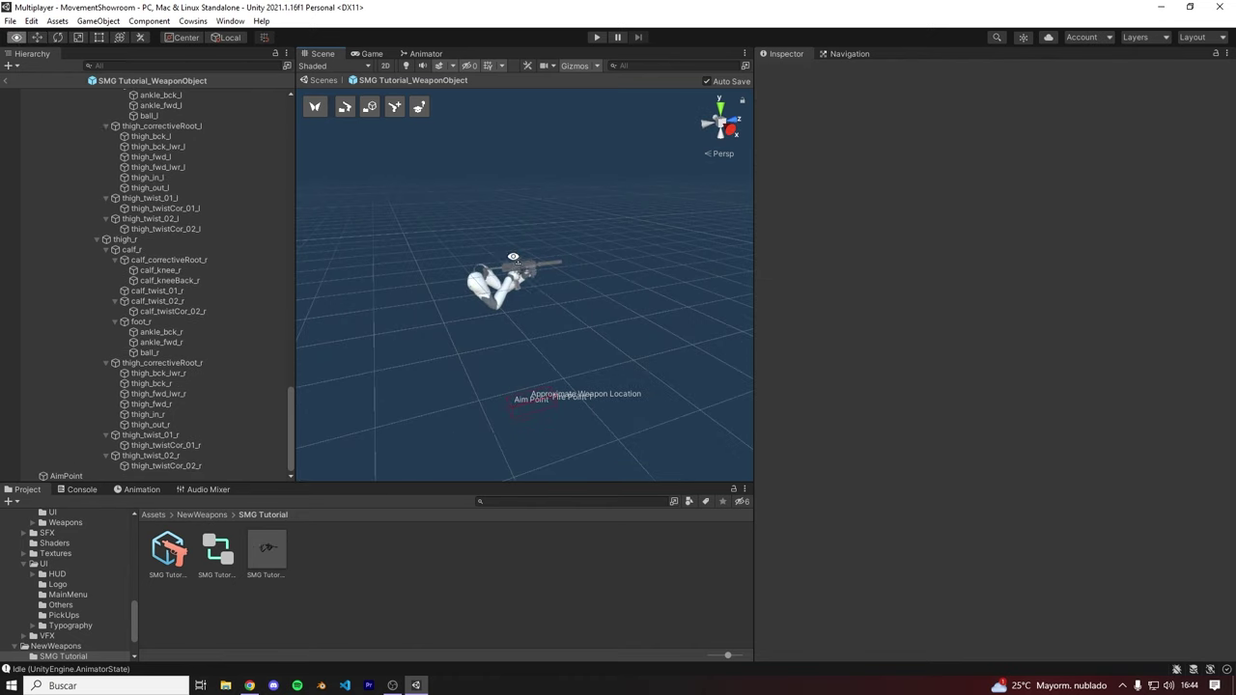
Step: Collapse the MP7A1(Clone) bone hierarchy under Meshes and select MP7A1(Clone)
click(490, 285)
scroll(161, 184, up, 2)
click(51, 124)
click(57, 126)
alt+click(51, 125)
alt+click(60, 144)
click(90, 146)
Step: Move the MP7A1(Clone) model down and align it with the Approximate Weapon Location box
mouse_move(520, 235)
right_down()
mouse_move(527, 312)
mouse_move(516, 281)
mouse_move(537, 217)
right_up()
key(w)
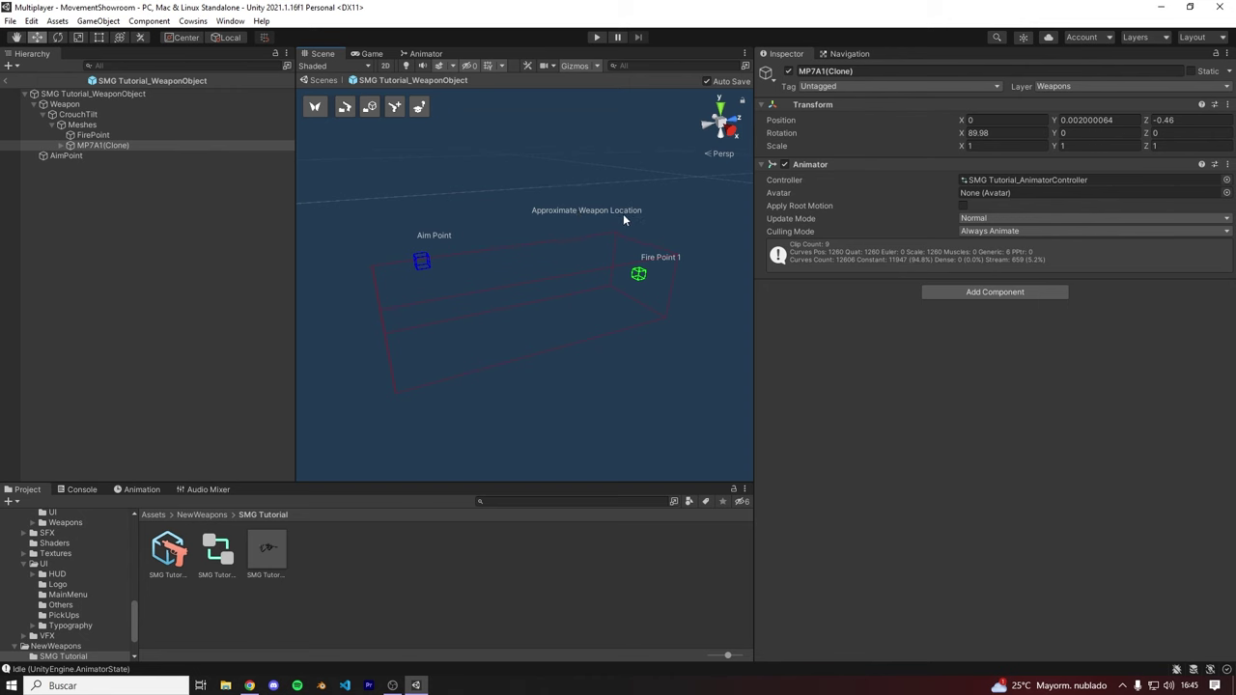
key(s)
right_drag(616, 217, 595, 221)
drag(523, 175, 529, 261)
key(w)
right_drag(529, 261, 525, 325)
drag(539, 340, 566, 343)
key(a)
right_drag(566, 343, 435, 274)
drag(634, 338, 763, 275)
right_drag(763, 275, 618, 324)
right_drag(436, 296, 399, 306)
key(w)
Step: Move FirePoint to the tip of the gun's silencer, at about X 0.083, Y -0.956, Z -0.557
click(89, 139)
mouse_move(505, 190)
right_down()
mouse_move(546, 215)
mouse_move(546, 199)
mouse_move(523, 190)
right_up()
key(s)
key(w)
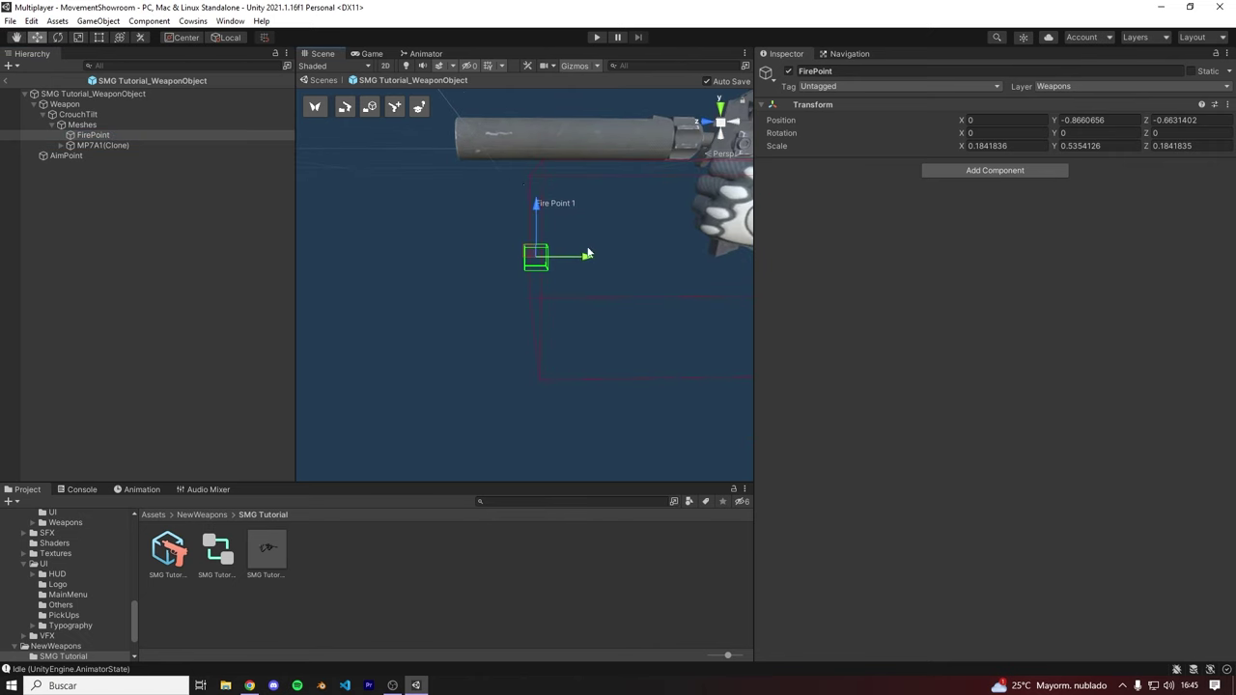
key(s)
right_drag(487, 231, 702, 228)
key(a)
key(w)
alt+drag(613, 253, 526, 243)
key(s)
right_drag(526, 243, 676, 258)
key(a)
ctrl+drag(673, 262, 637, 228)
key(f)
drag(591, 174, 592, 194)
key(a)
right_drag(592, 207, 691, 230)
drag(497, 227, 488, 226)
drag(529, 178, 529, 186)
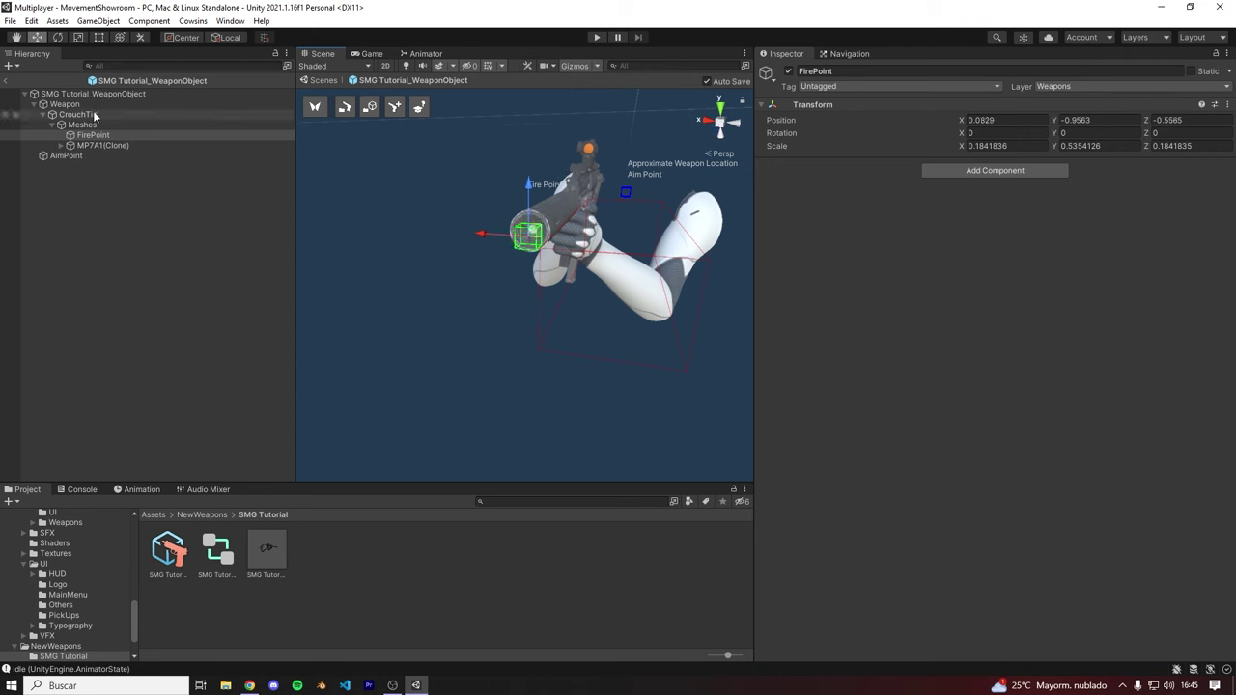
Step: Expand the Fire Point list of SMG Tutorial_WeaponObject and check the transform assigned to Element 0
click(73, 94)
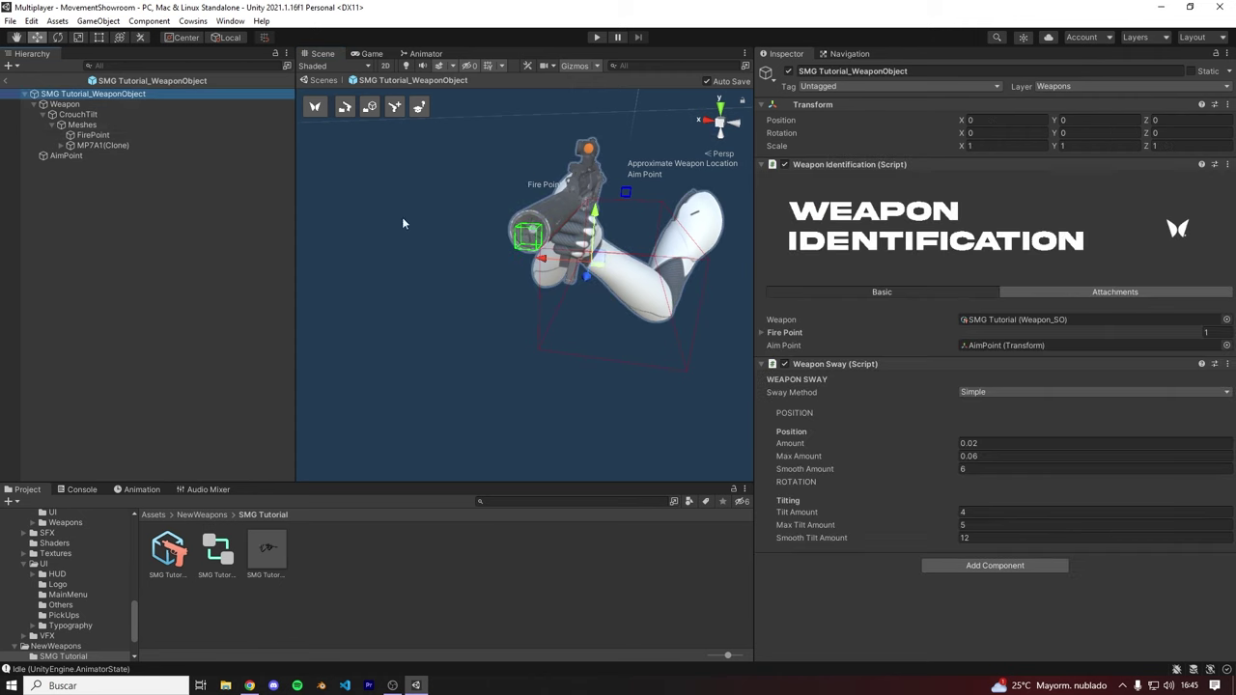
click(777, 331)
click(1007, 348)
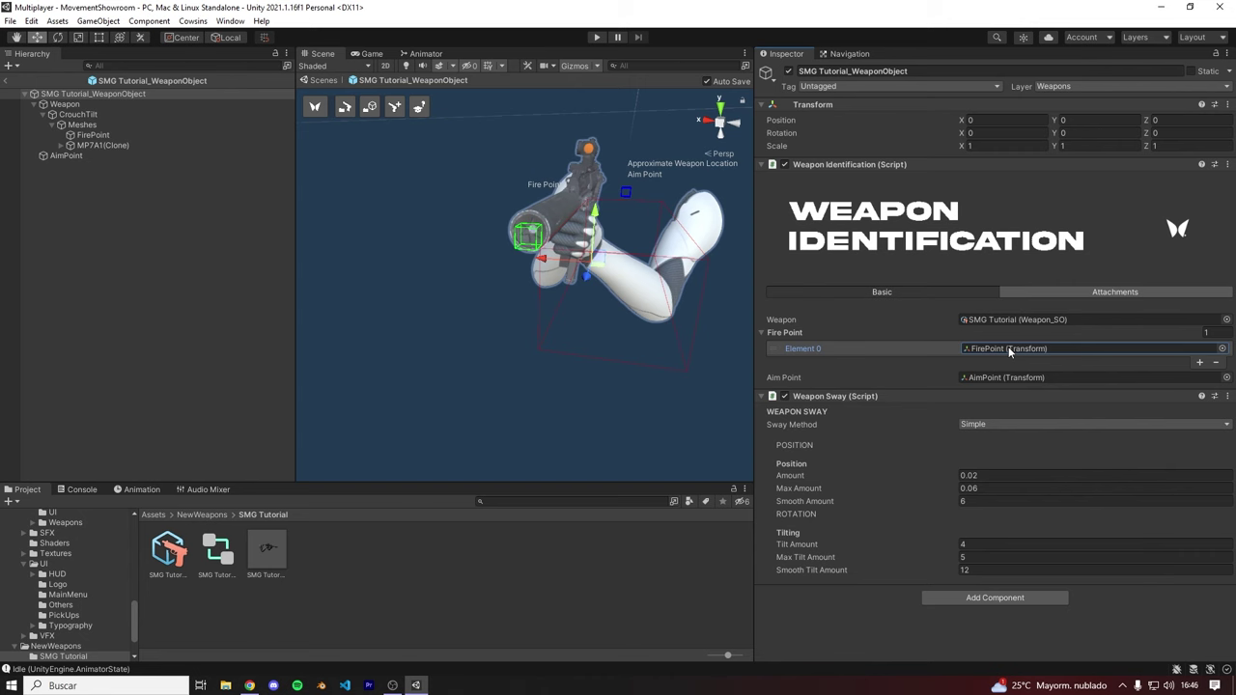
Step: Duplicate FirePoint, move the copy to about X -0.038, and add it as a second Fire Point element of SMG Tutorial_WeaponObject
click(93, 136)
key(ctrl+d)
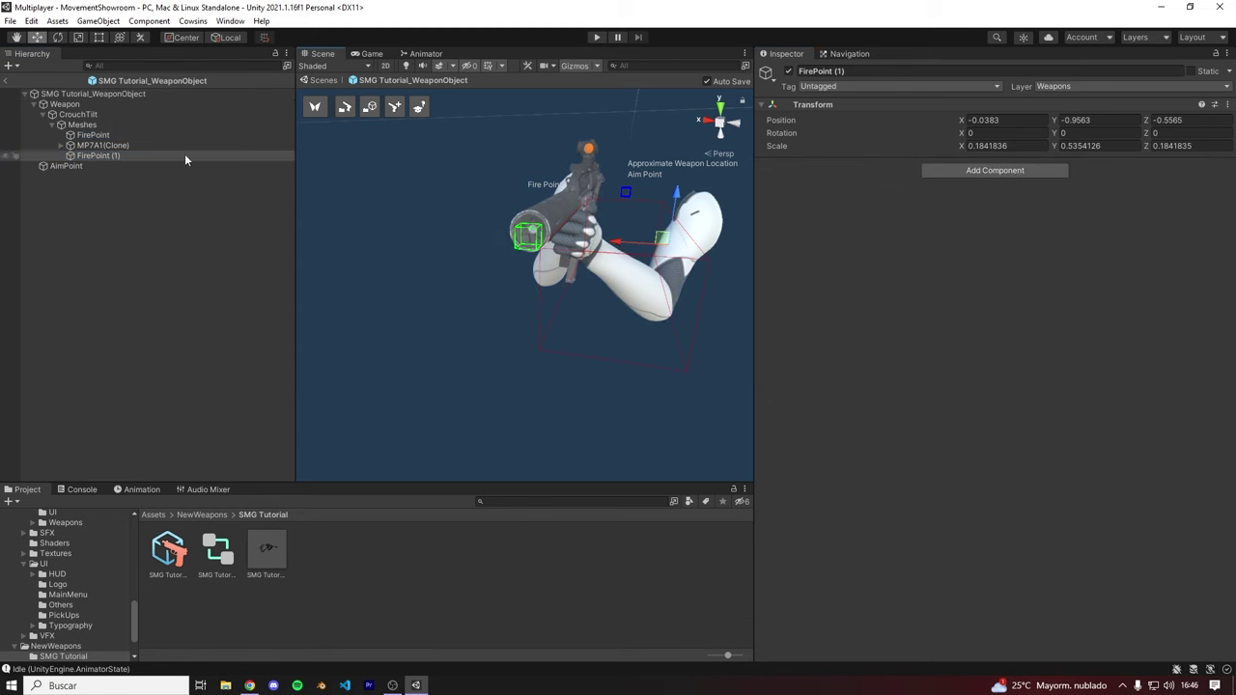
click(77, 94)
drag(816, 362, 813, 335)
alt+drag(591, 226, 559, 221)
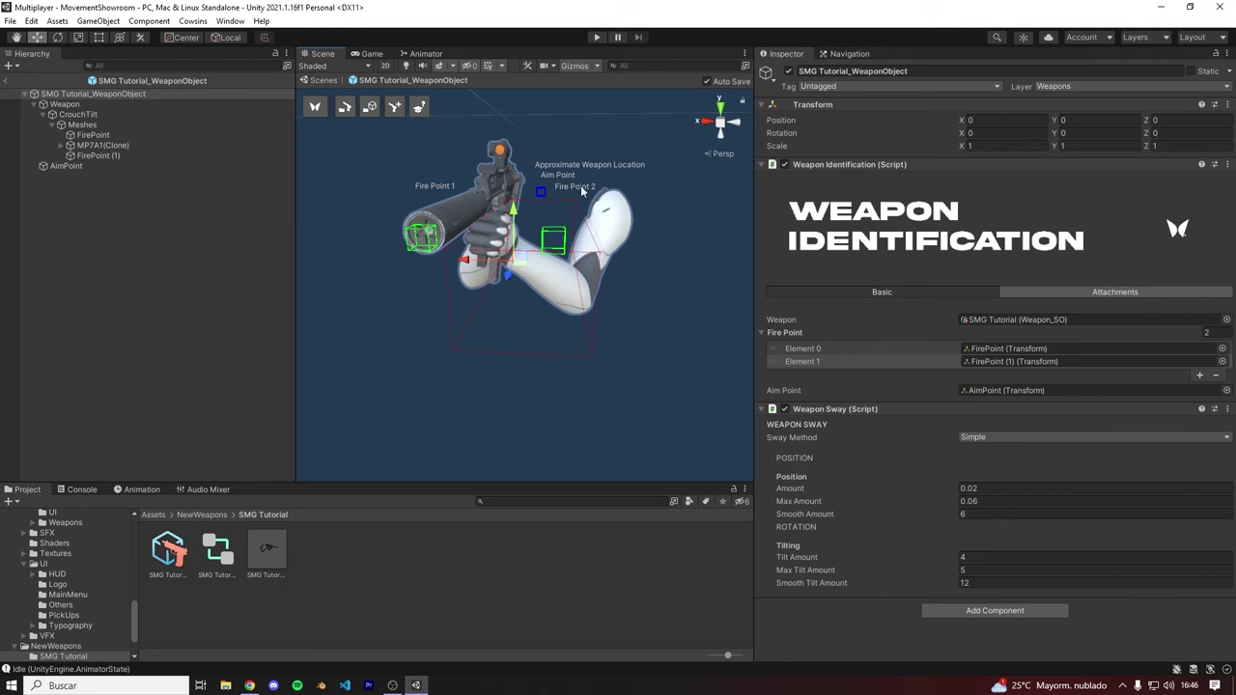
alt+drag(583, 193, 422, 199)
Step: Delete the FirePoint (1) copy and remove its missing element from the weapon's Fire Point list
click(118, 156)
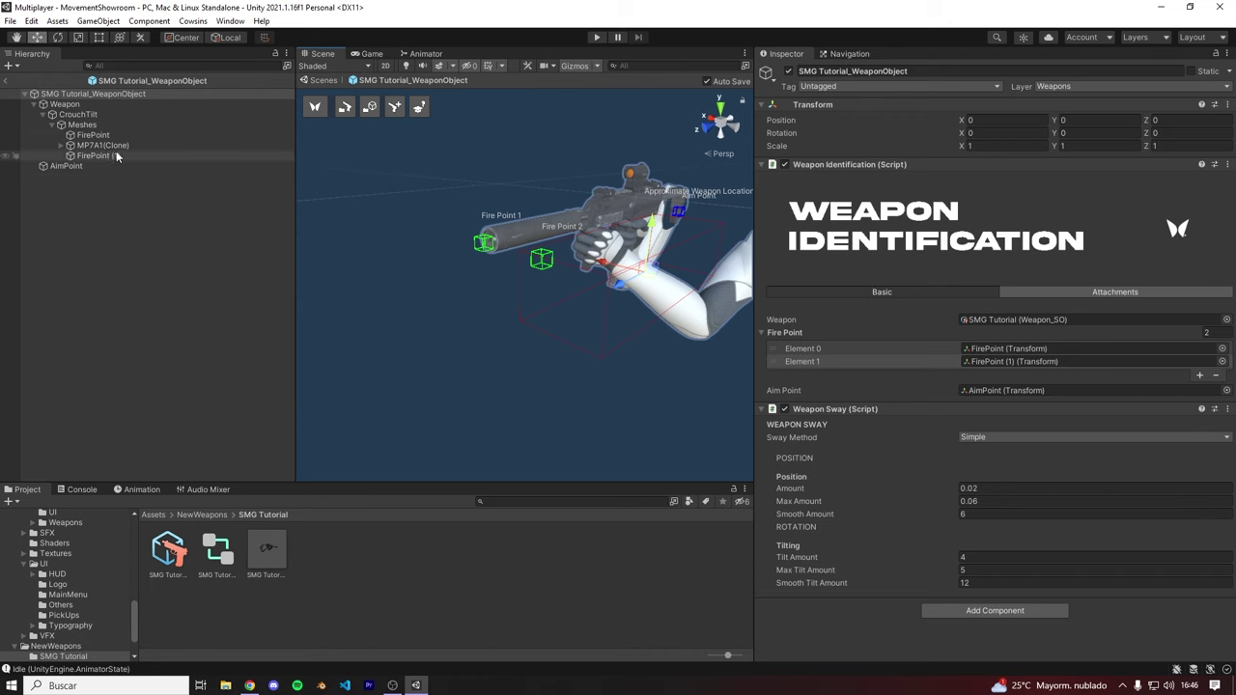
key(Delete)
click(93, 94)
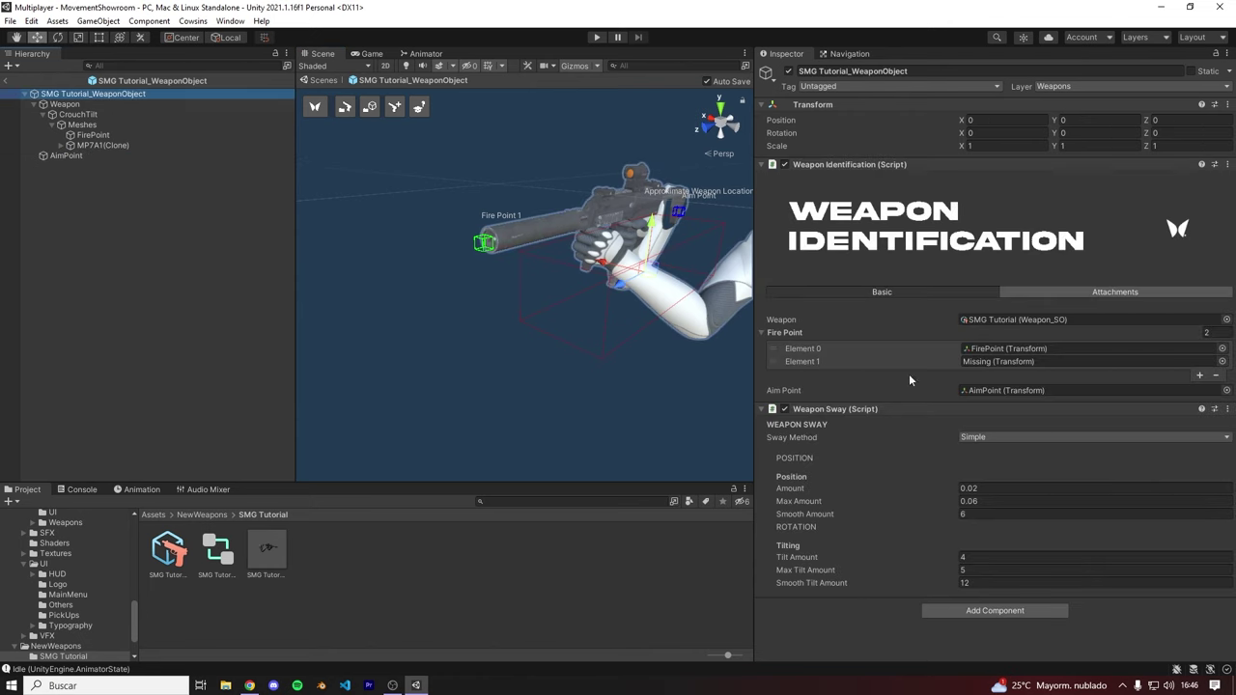
key(Delete)
right_drag(567, 259, 574, 262)
alt+drag(574, 260, 545, 237)
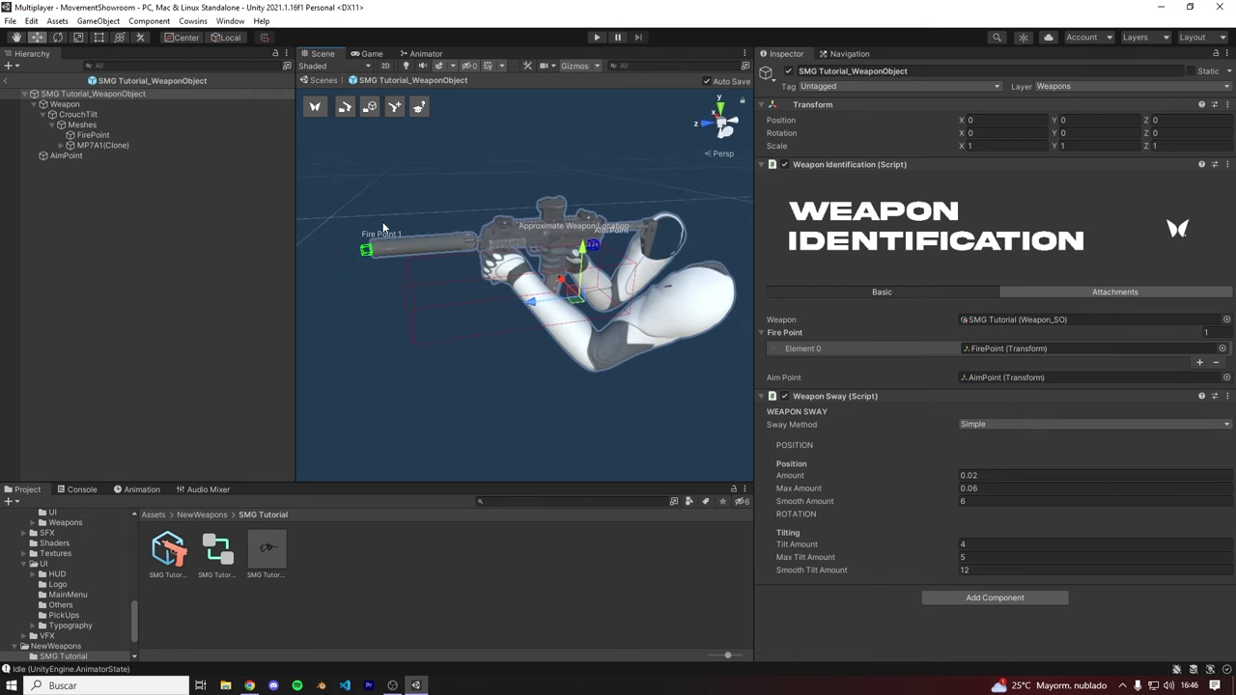
Step: Move AimPoint up in line with the gun's sight, at about X 0.079, Y -0.01, Z 0.445
click(76, 155)
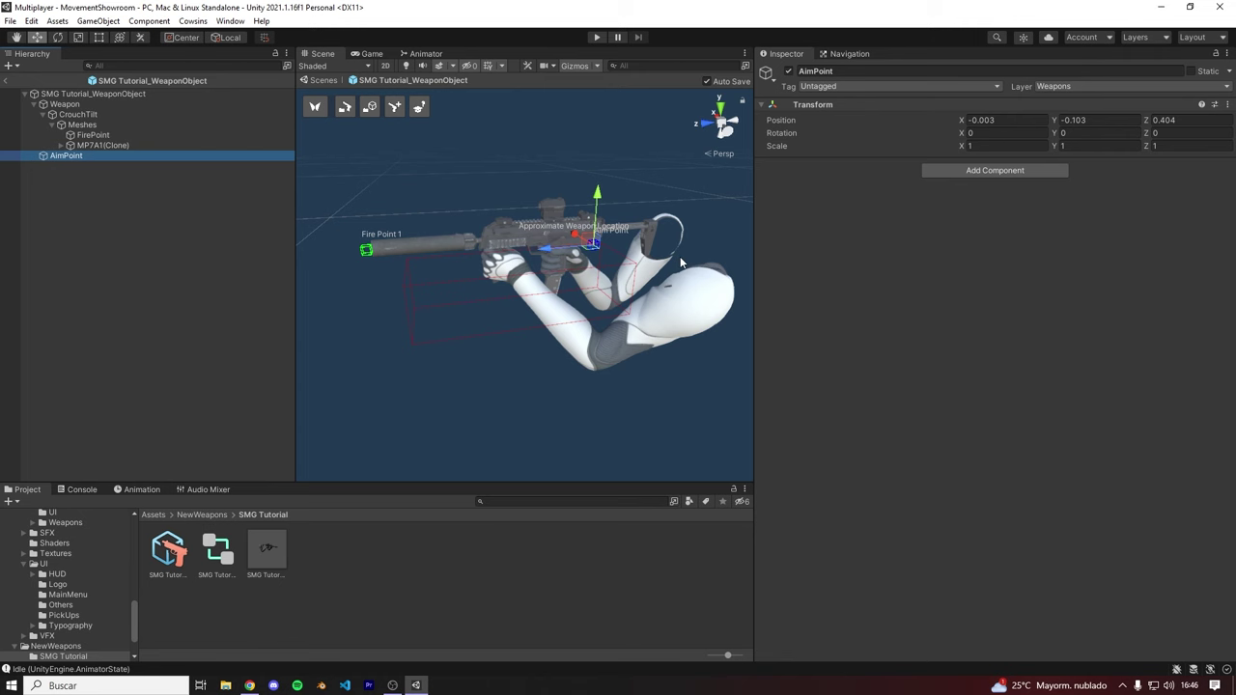
alt+drag(635, 243, 331, 225)
drag(531, 281, 593, 285)
drag(543, 233, 320, 182)
scroll(319, 180, down, 4)
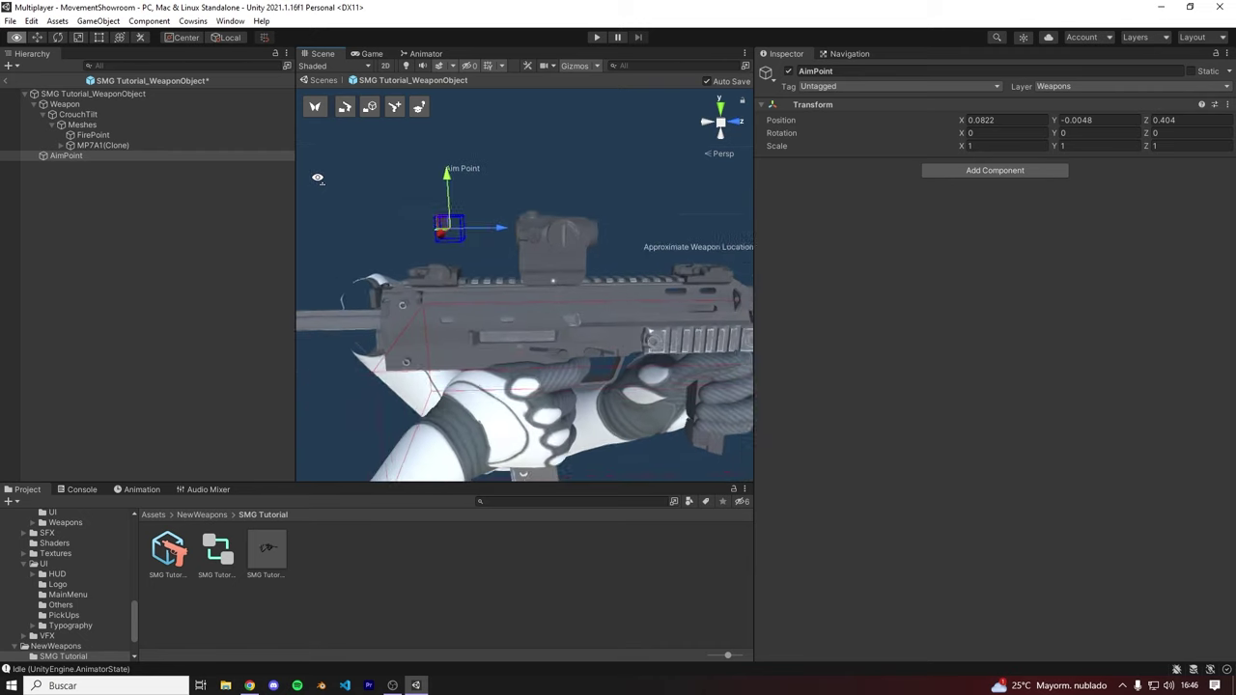
drag(508, 237, 630, 250)
click(636, 252)
key(ctrl+z)
drag(582, 197, 582, 203)
right_drag(579, 232, 593, 233)
alt+drag(593, 234, 723, 116)
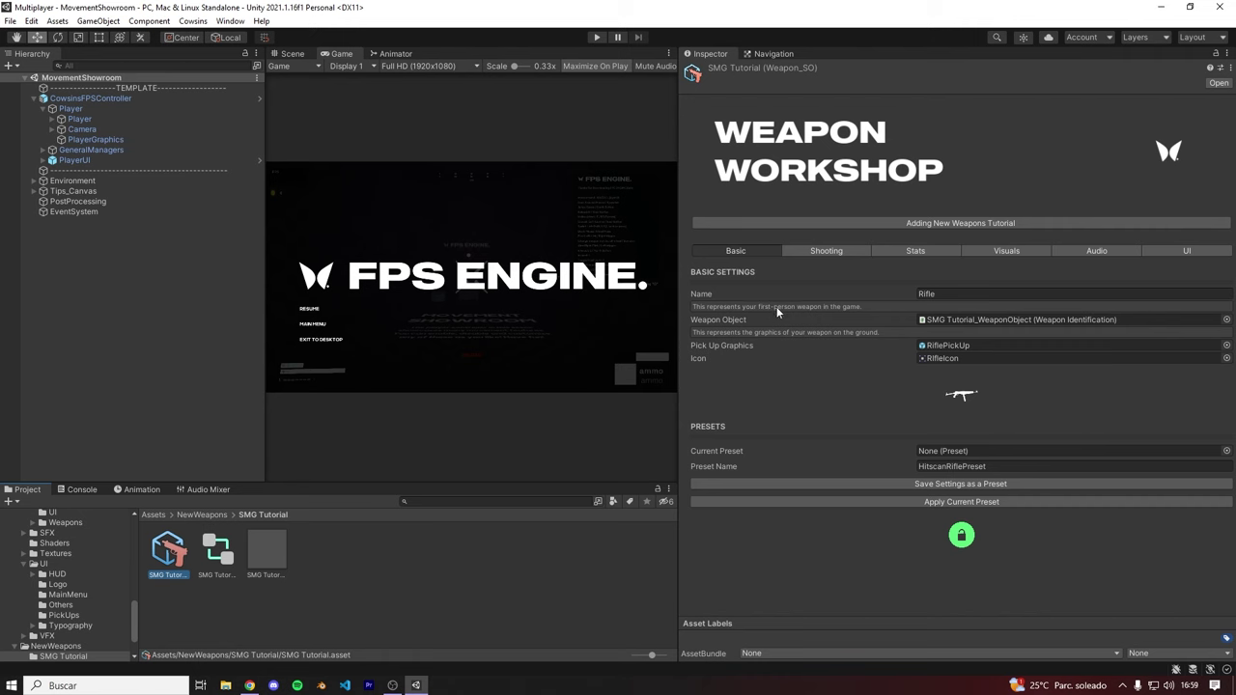
Step: Review the Shooting, Stats and Visuals settings of the SMG Tutorial weapon asset
click(826, 251)
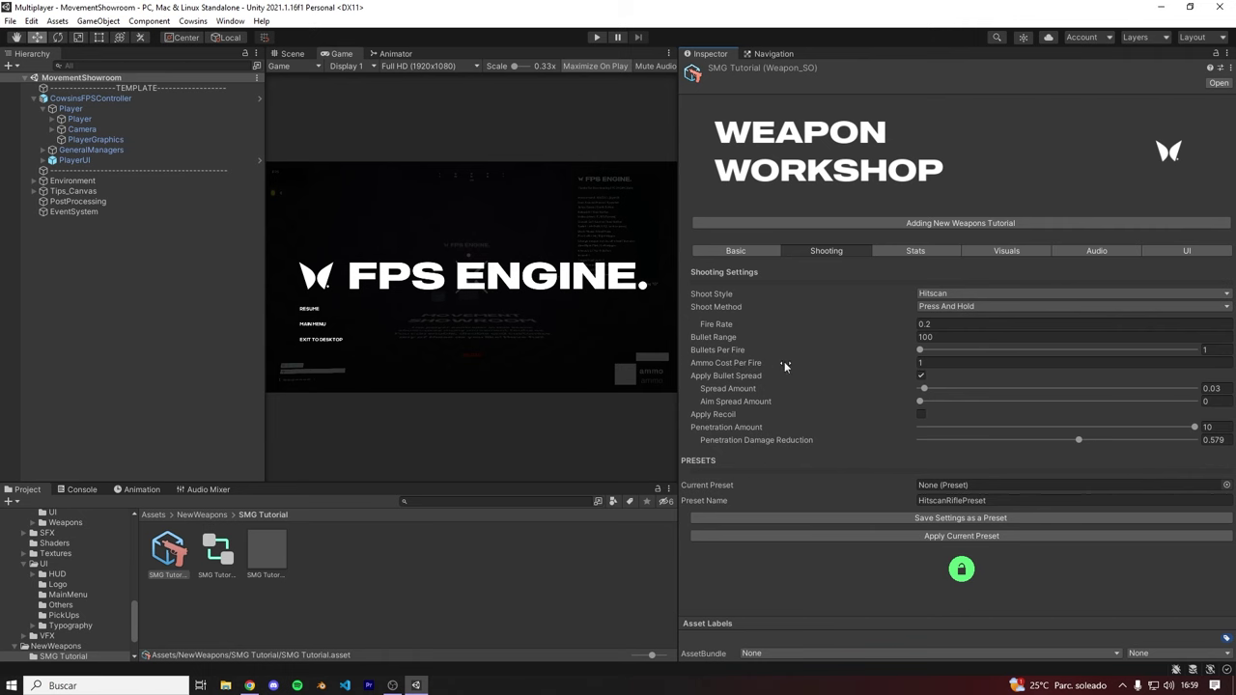
click(938, 363)
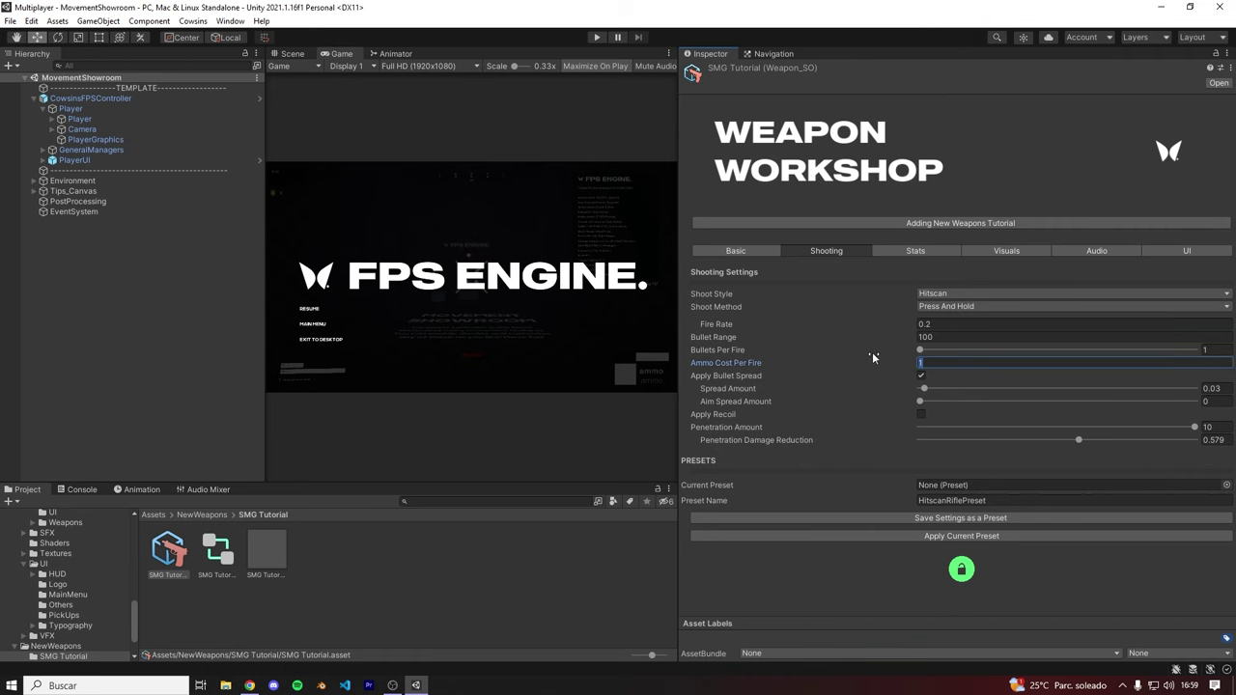
click(911, 251)
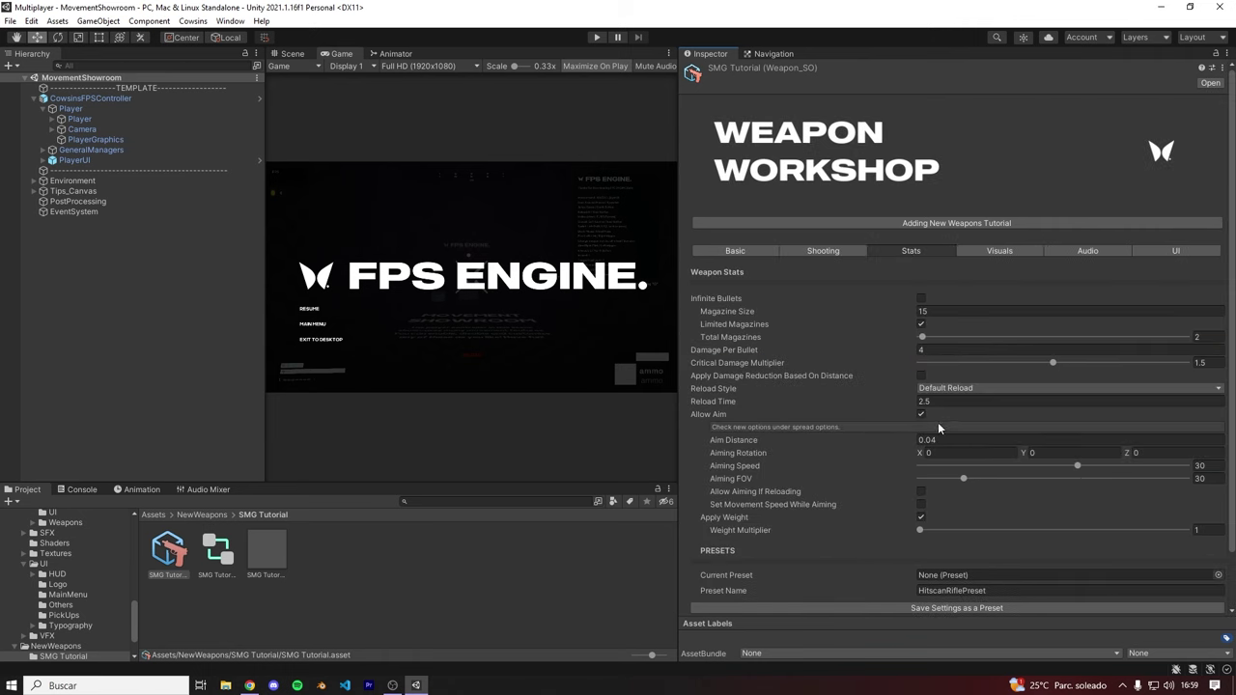
scroll(869, 447, down, 3)
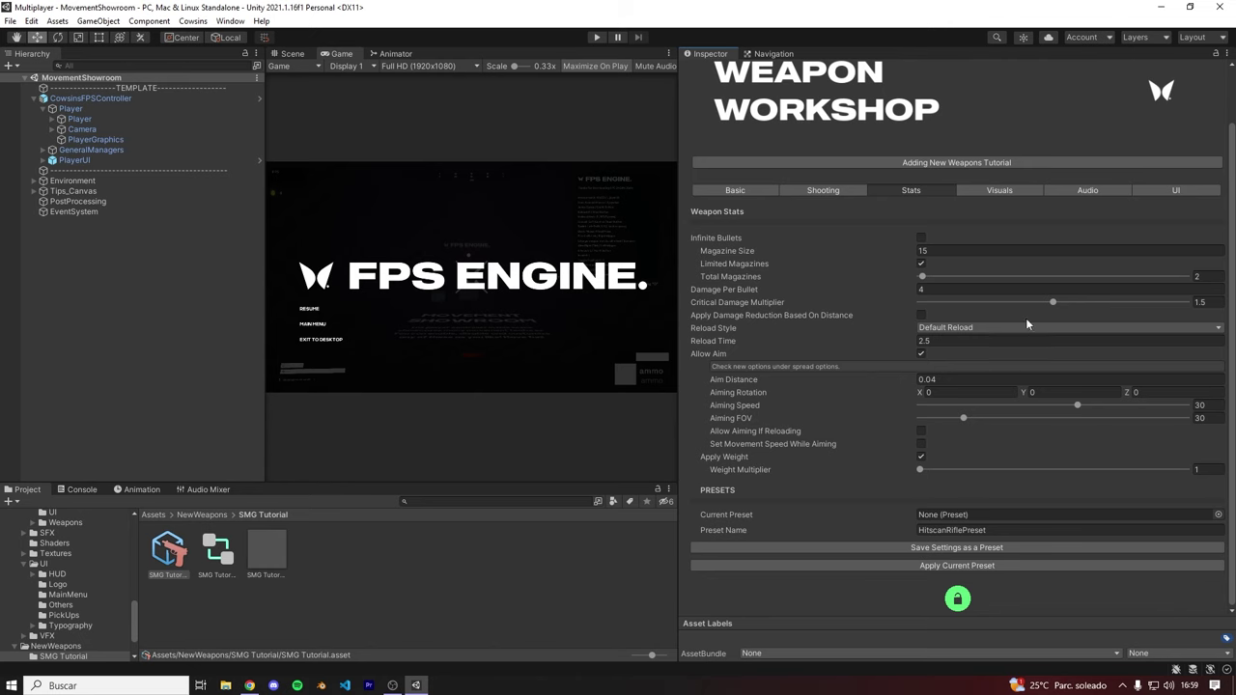
scroll(956, 344, up, 3)
scroll(1079, 406, down, 3)
scroll(1006, 348, up, 3)
scroll(1063, 415, down, 3)
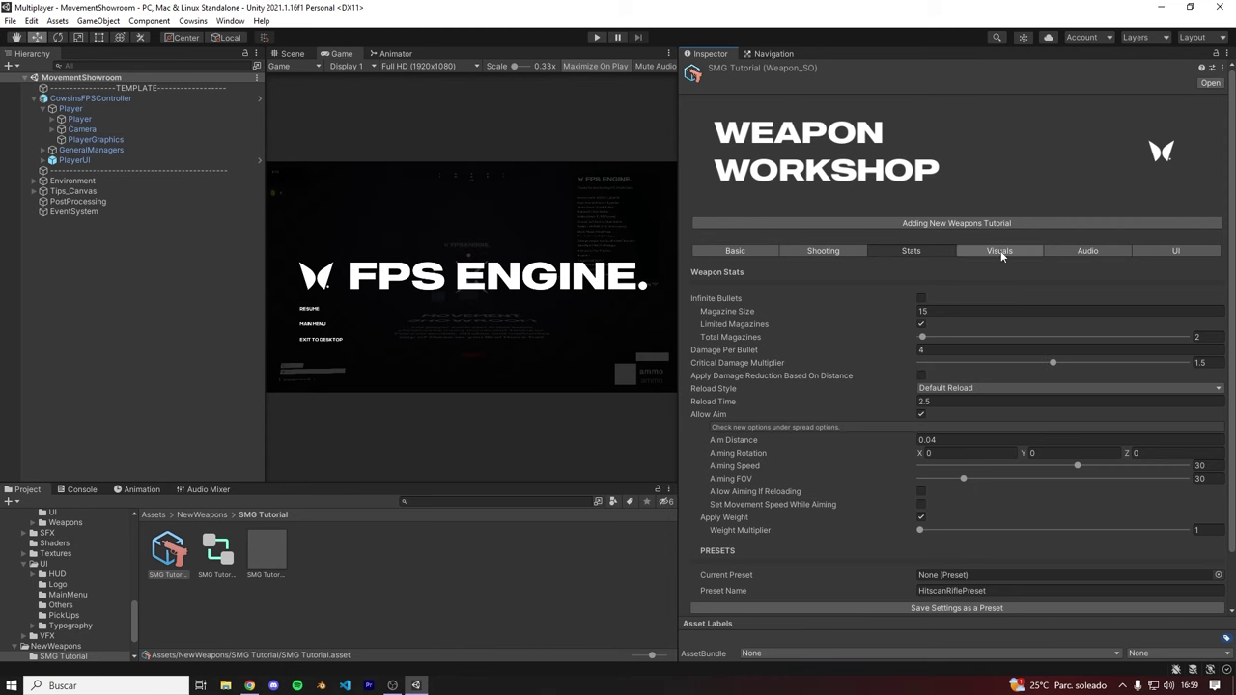
click(999, 252)
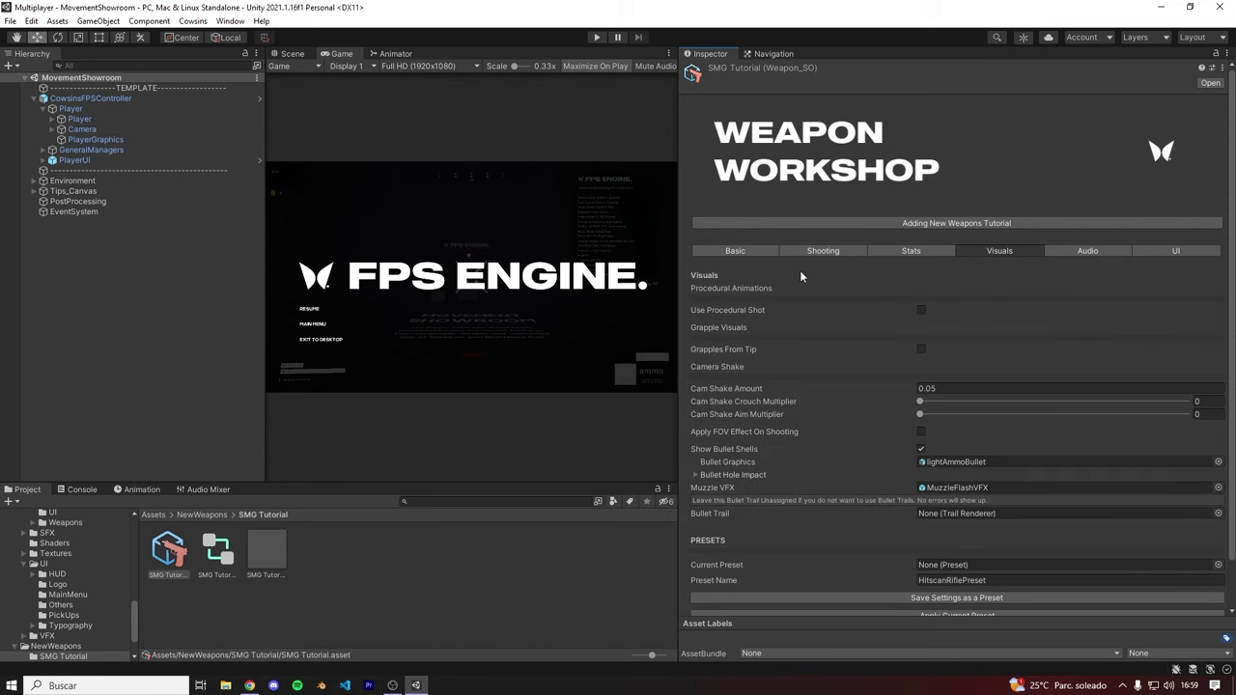
click(762, 250)
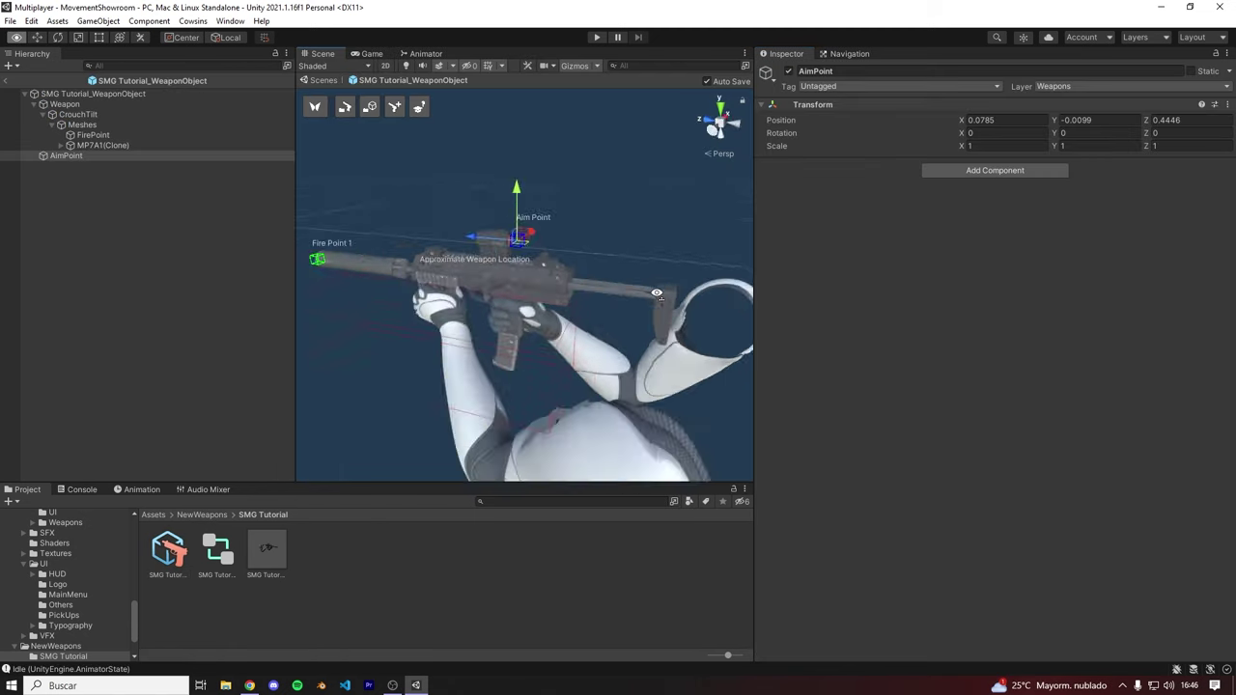
Step: Leave the prefab, select the inner Player object of CowsinsFPSController and expand the Initial Weapons list of its Weapon Controller
click(6, 80)
click(34, 98)
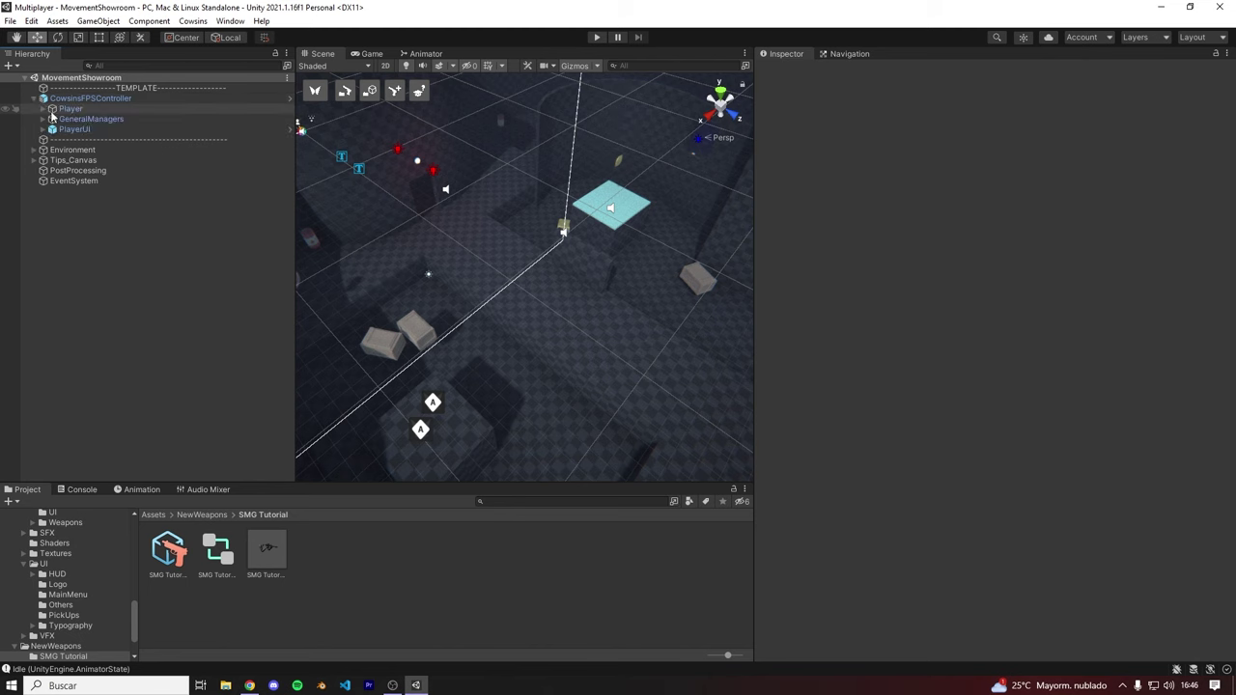
click(45, 108)
click(79, 118)
click(832, 179)
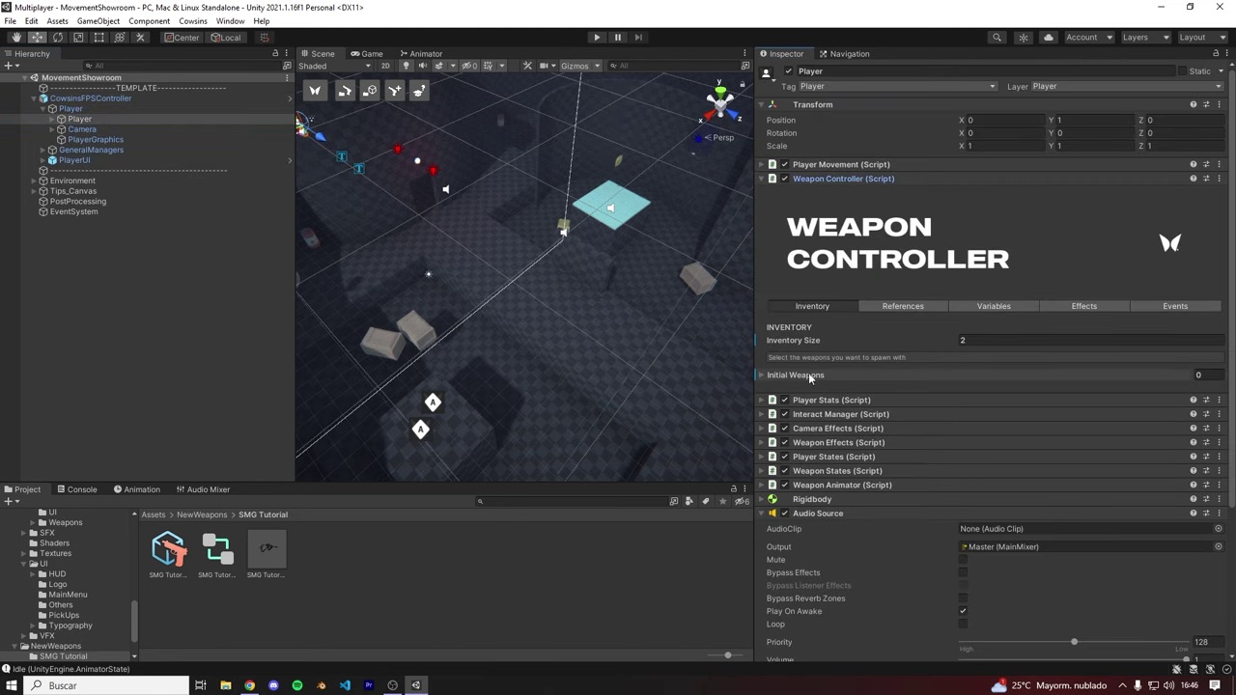
click(923, 376)
drag(755, 345, 678, 346)
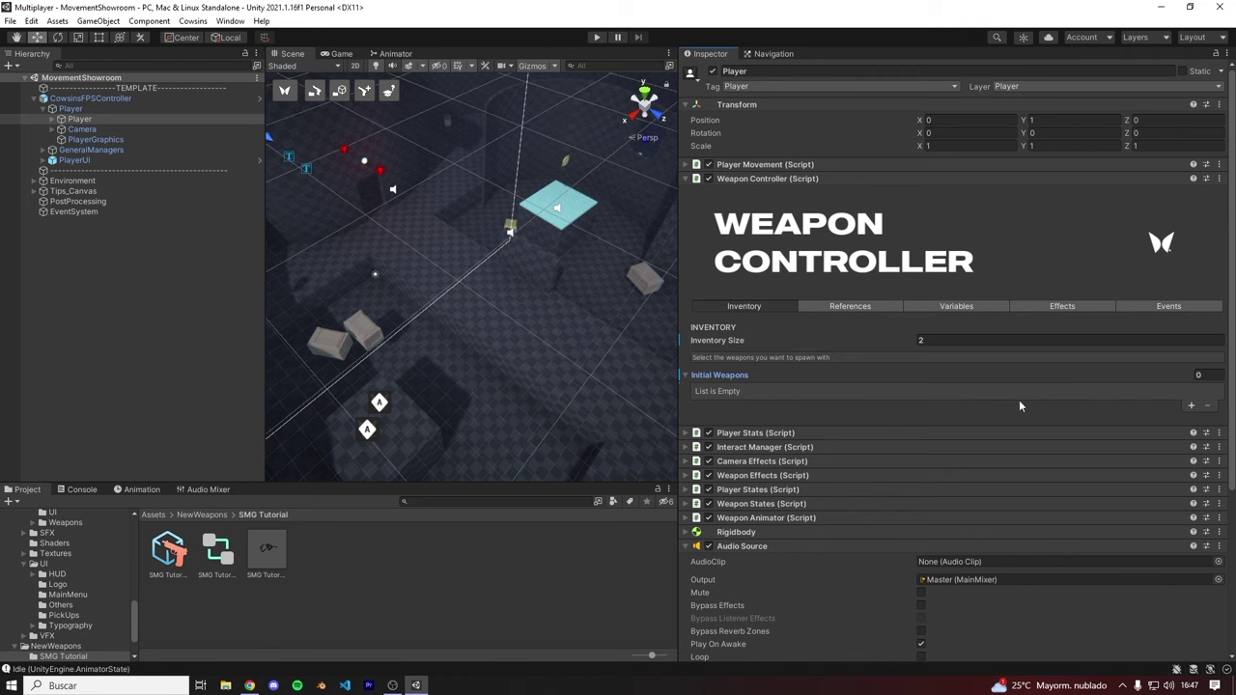
Step: Add an Initial Weapons entry, search the weapon assets for "SMG", assign SMG Tutorial to it, and save the scene
click(1191, 406)
click(1214, 390)
drag(1144, 376, 727, 259)
text(S)
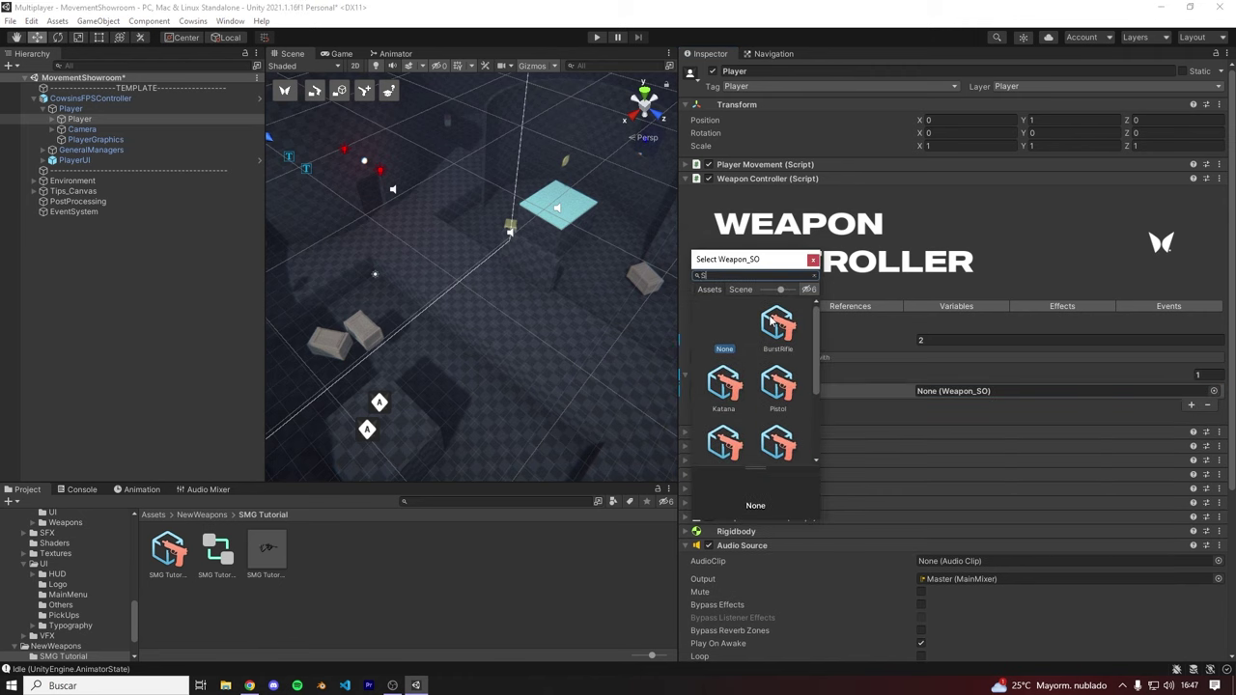
text(MG)
double_click(721, 373)
key(ctrl+s)
Step: Play the scene and shoot the target dummies with the new SMG to test its firing
click(596, 36)
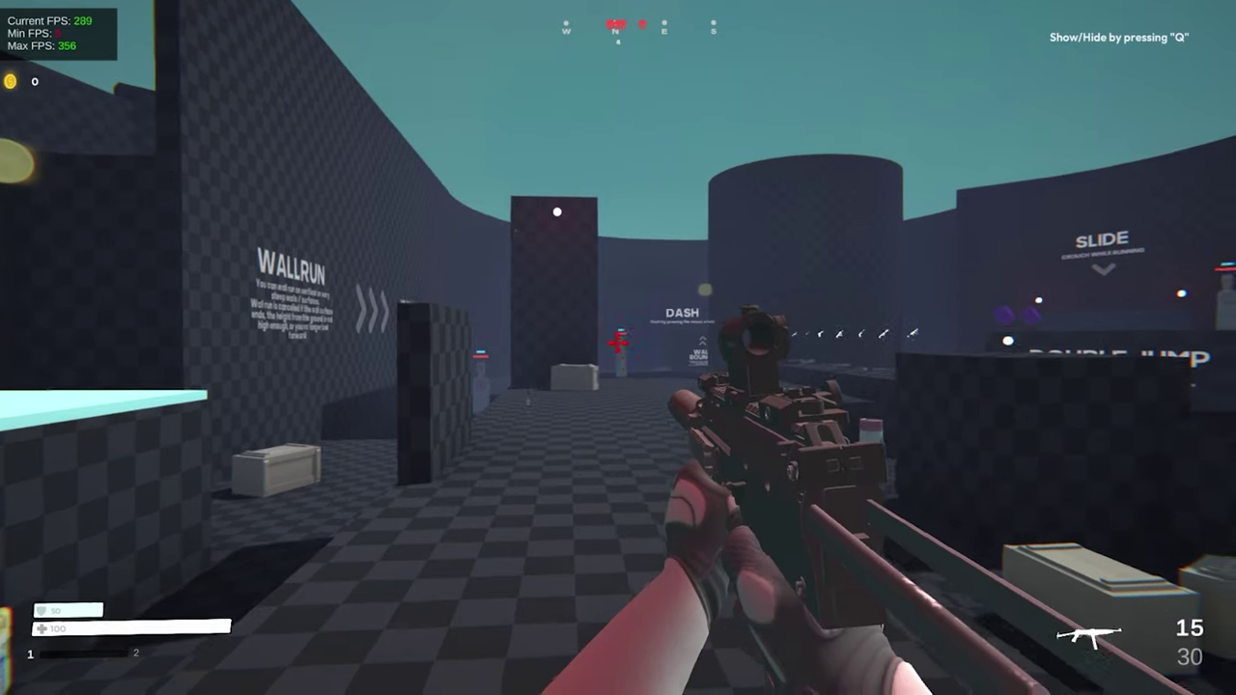
key(w)
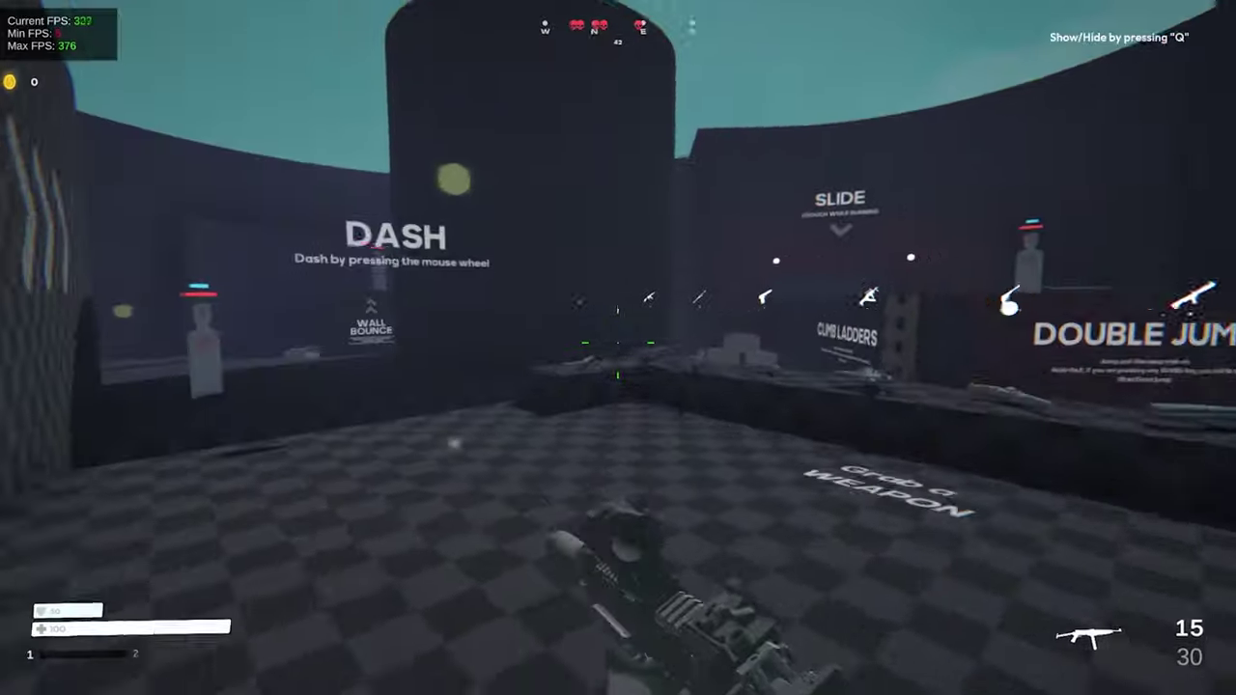
key(w)
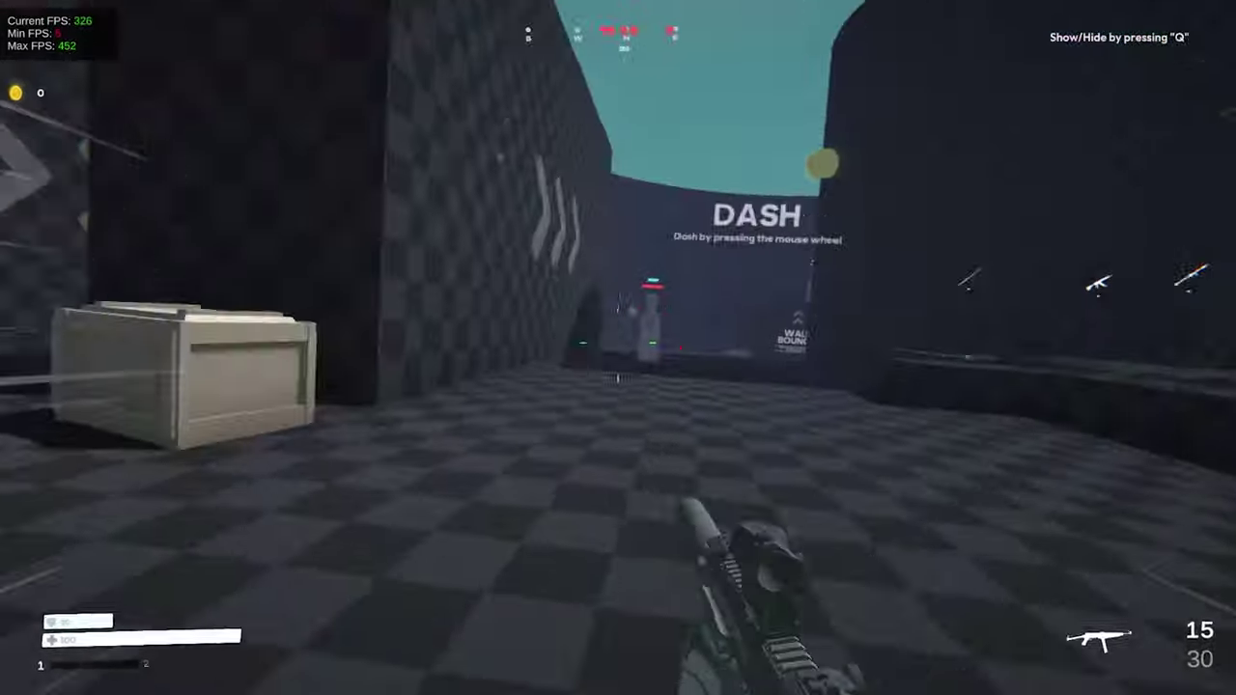
key(w)
click(618, 343)
click(618, 343)
click(618, 343)
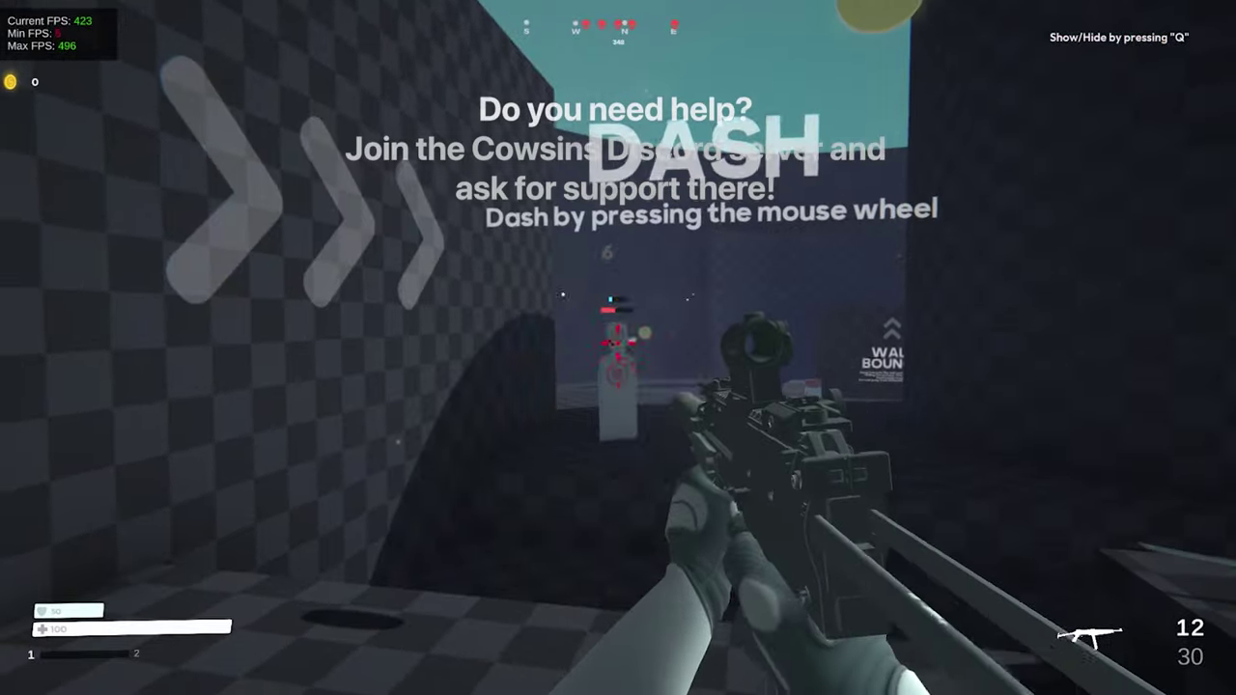
click(618, 343)
click(618, 343)
click(618, 348)
click(618, 348)
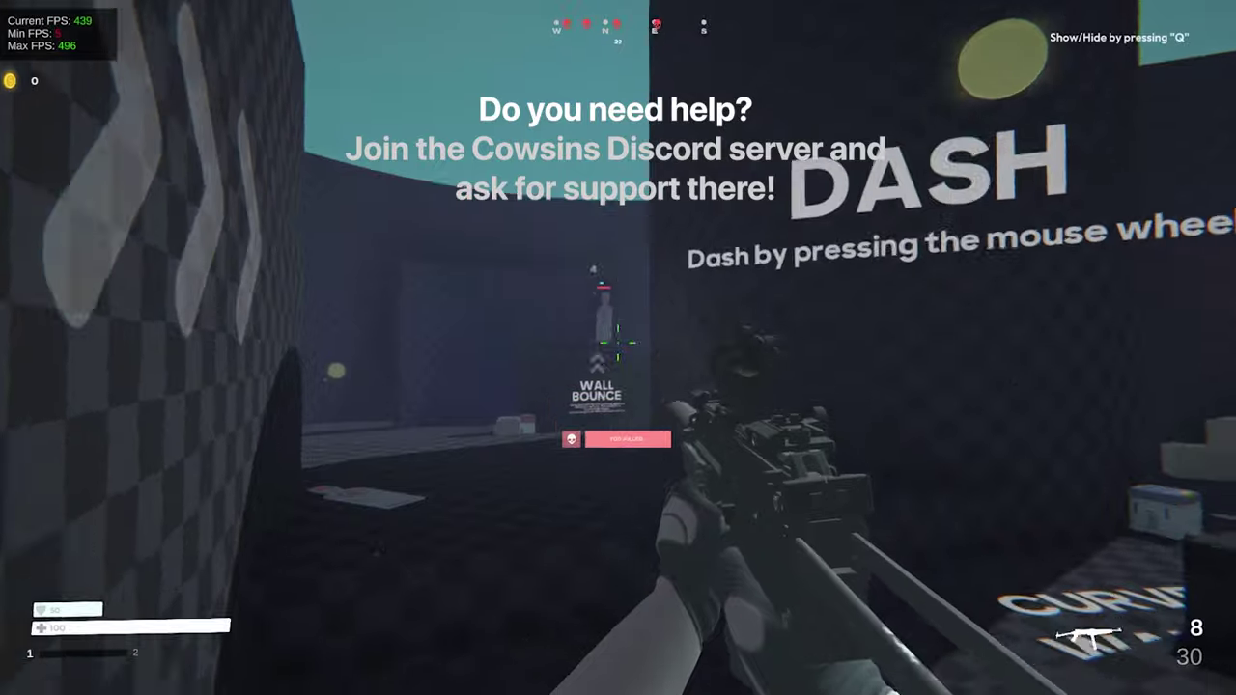
Step: Reload the SMG, then run and jump along the walls to check its movement and animations
key(r)
key(w)
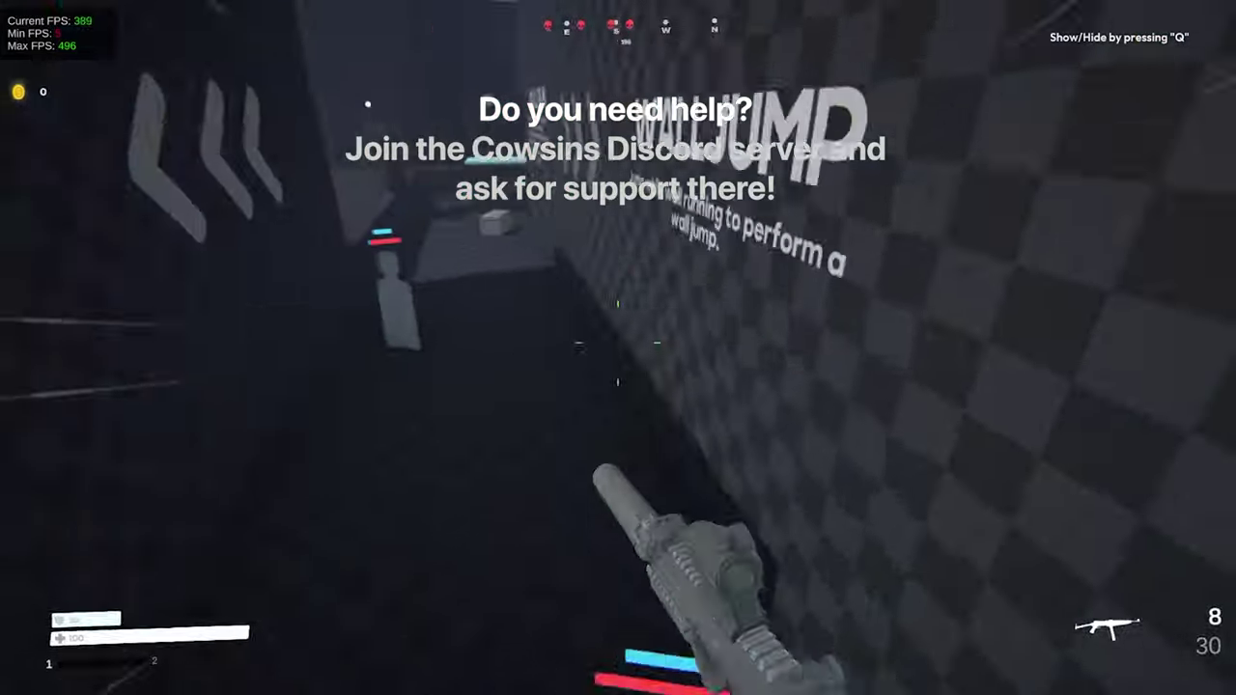
key(w)
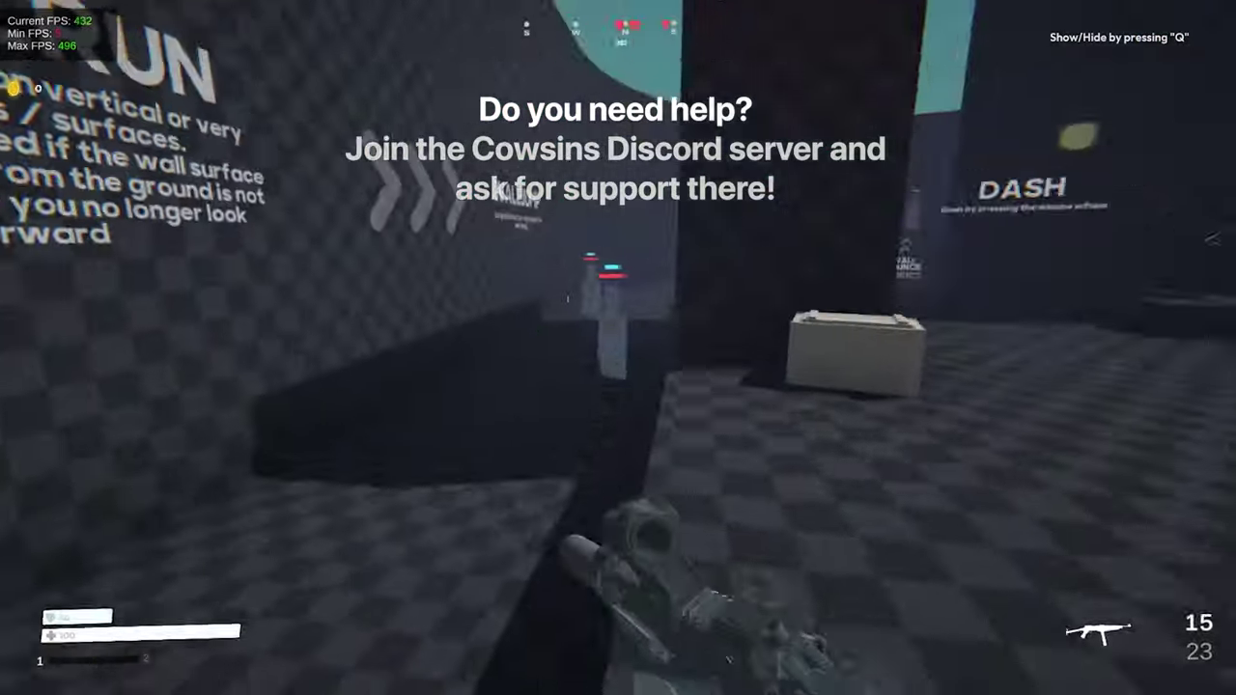
key(space)
key(w)
key(space)
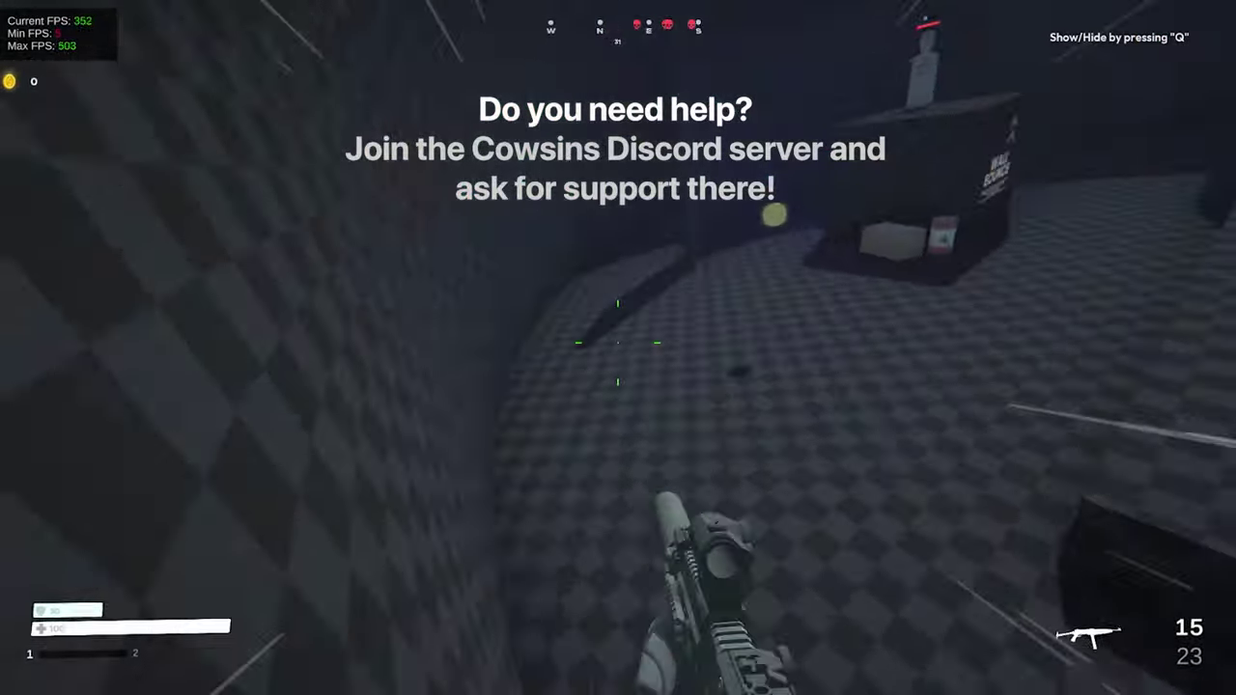